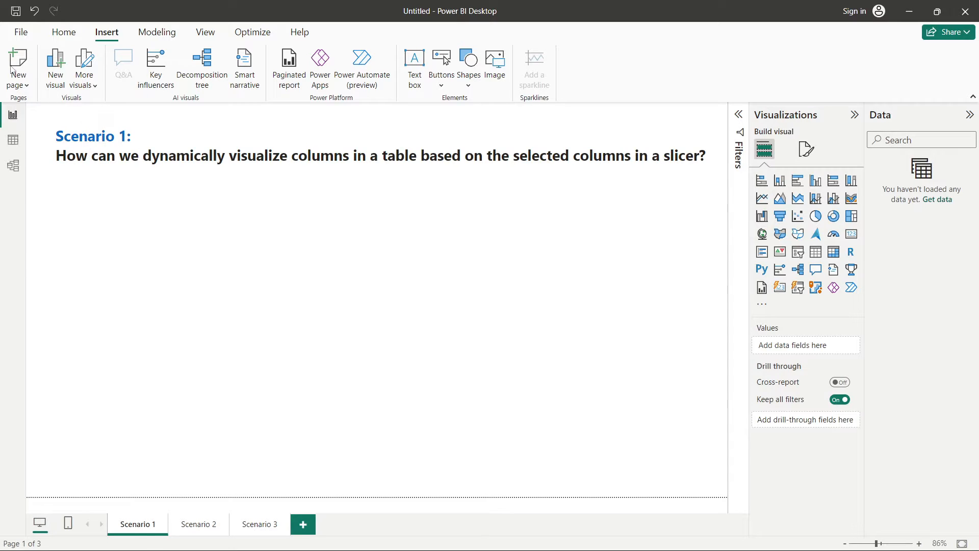
Load the Sales Data sheet from the Sales Data.xlsx workbook in the Power BI Scenario Based Questions folder on drive D.
click(67, 32)
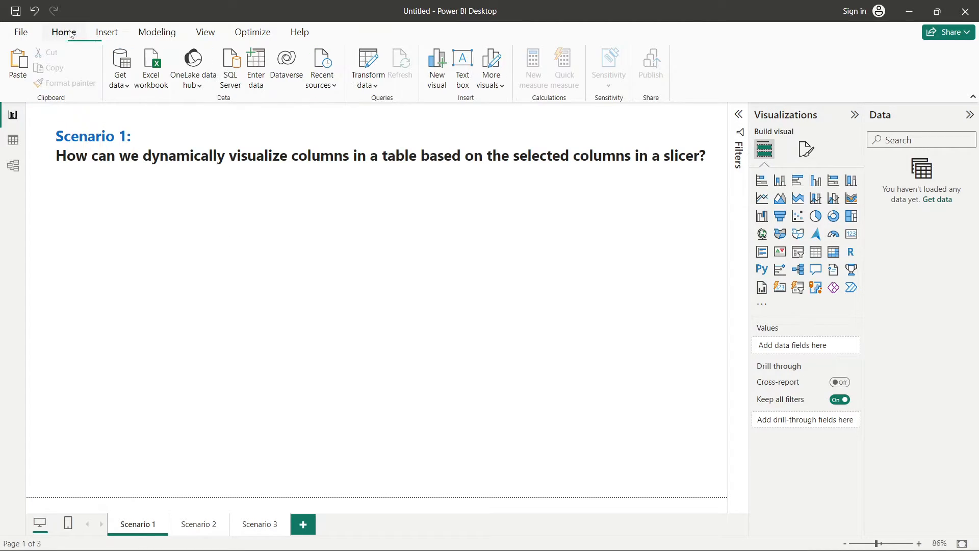
click(123, 87)
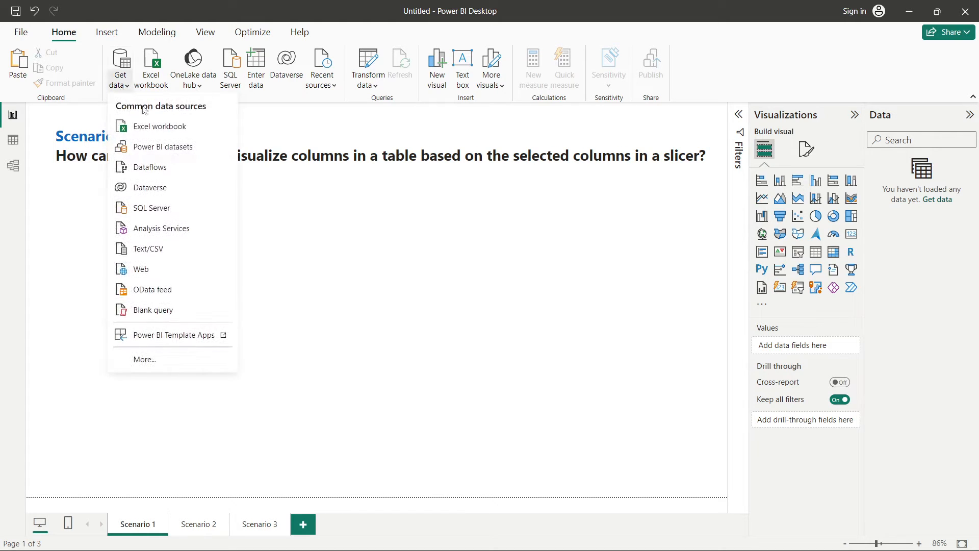
click(146, 126)
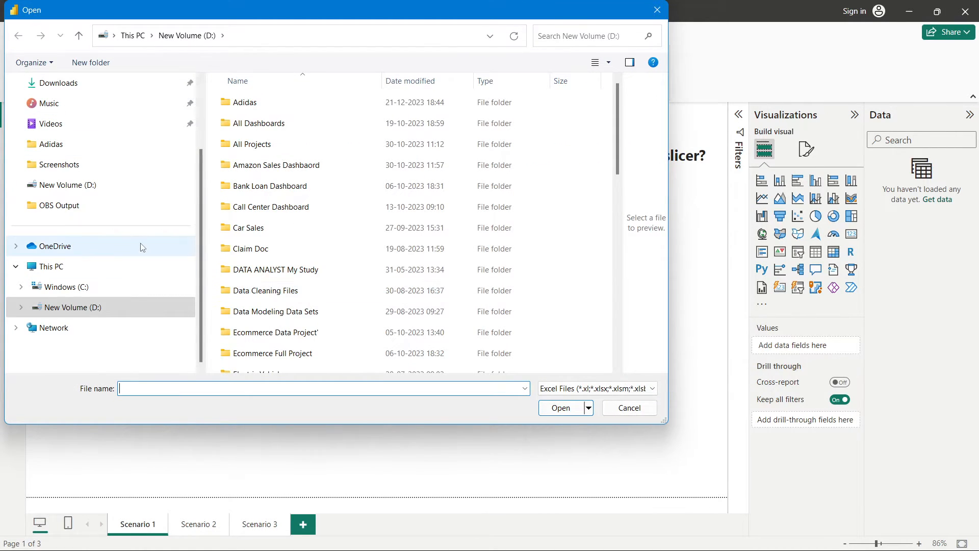
scroll(280, 339, down, 5)
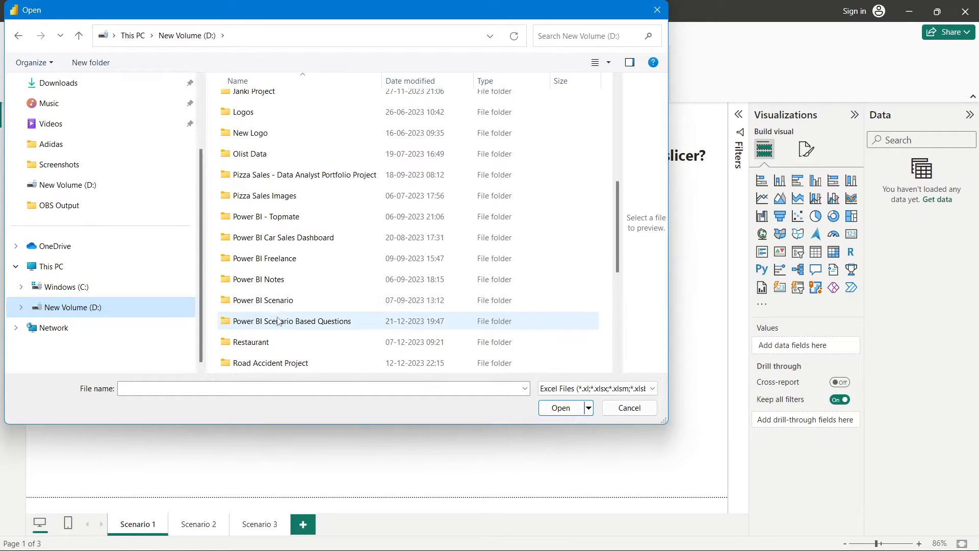
double_click(279, 320)
click(275, 103)
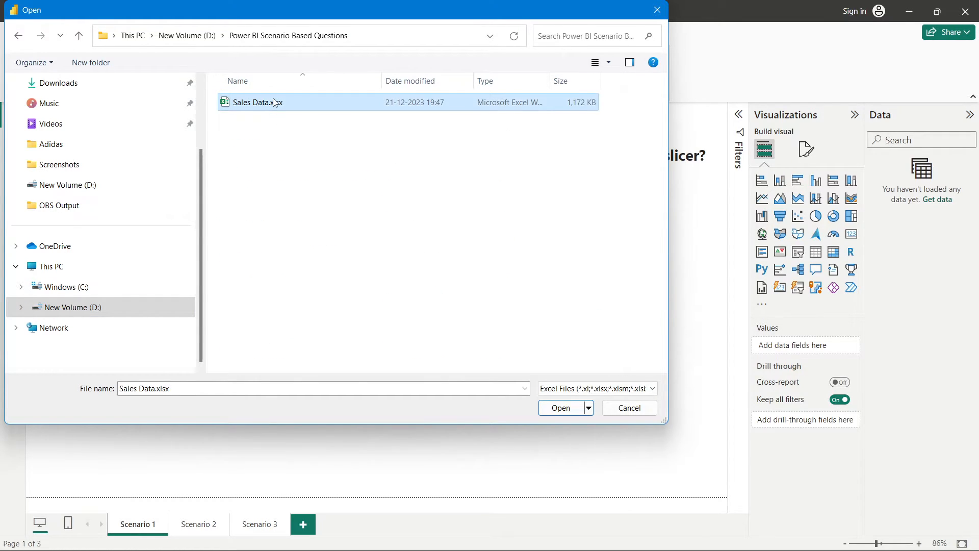
click(561, 408)
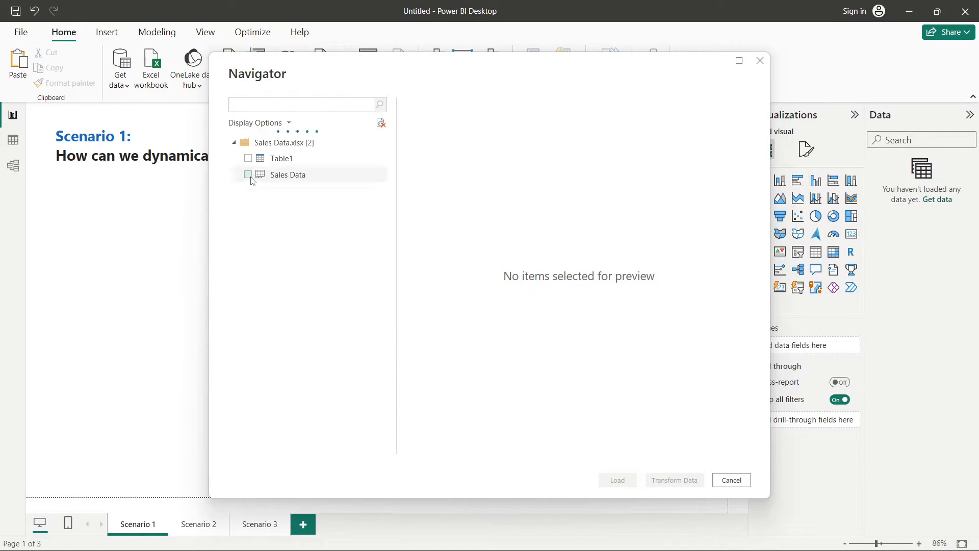
click(248, 175)
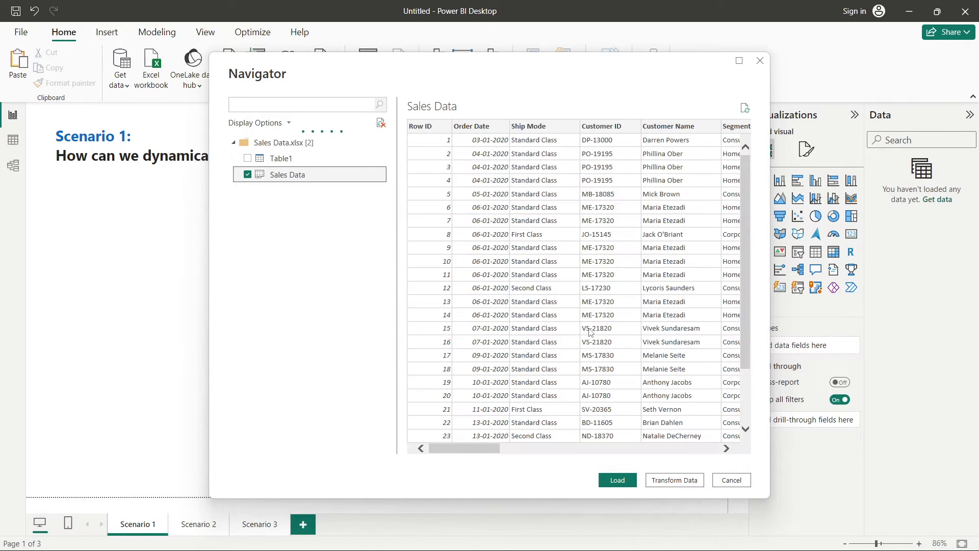
click(617, 480)
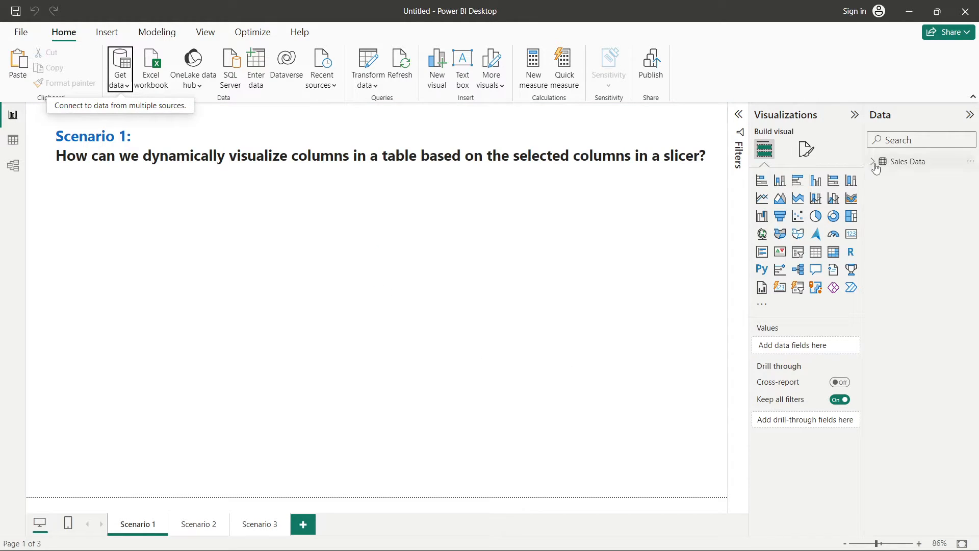
Examine the loaded Sales Data rows and columns in the table view, then return to the report page.
click(15, 136)
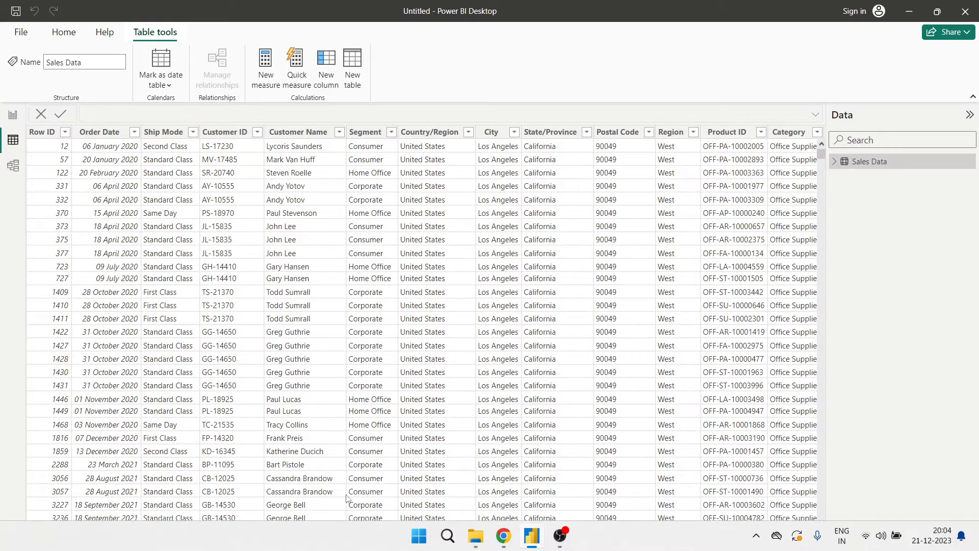
drag(347, 530, 285, 519)
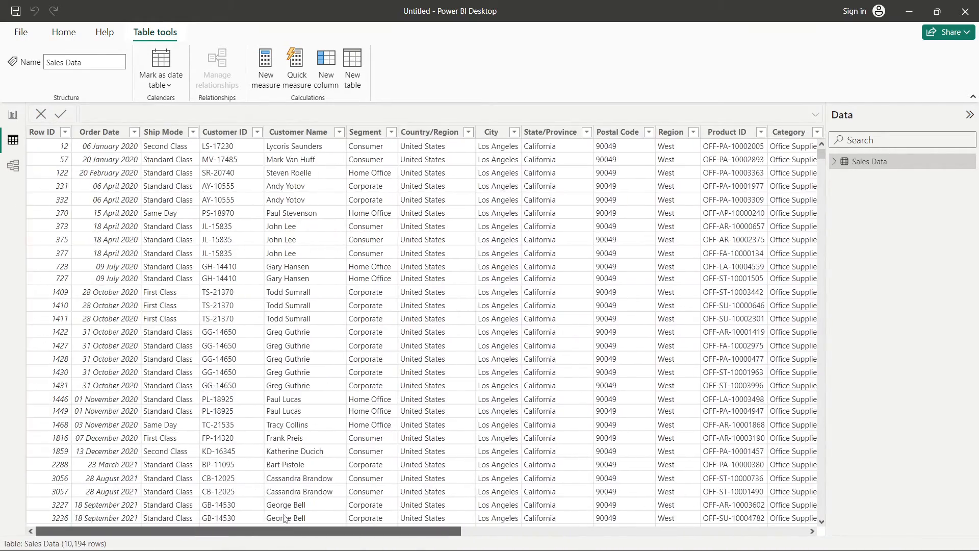
click(13, 121)
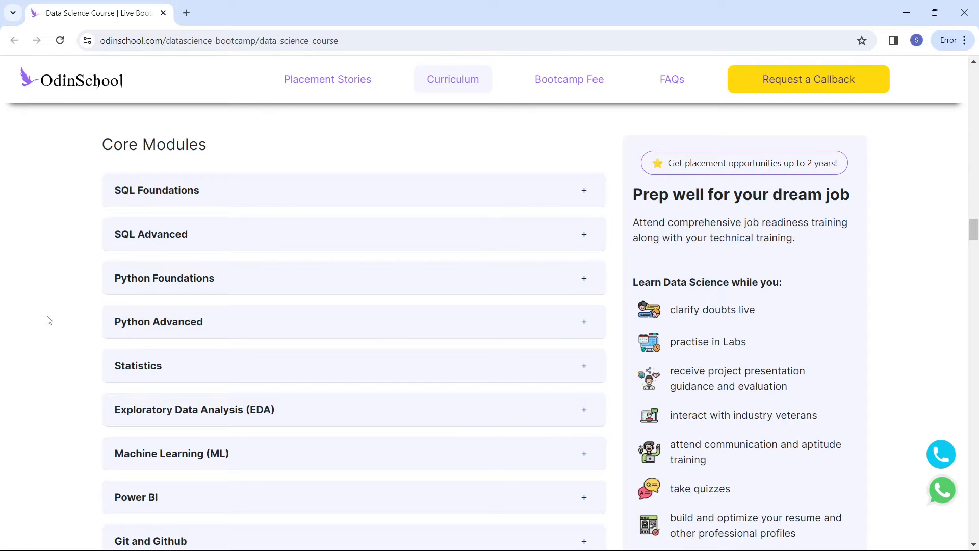
In the browser, examine the curriculum modules, mentors, projects and career services on OdinSchool's data science course page.
scroll(49, 321, down, 2)
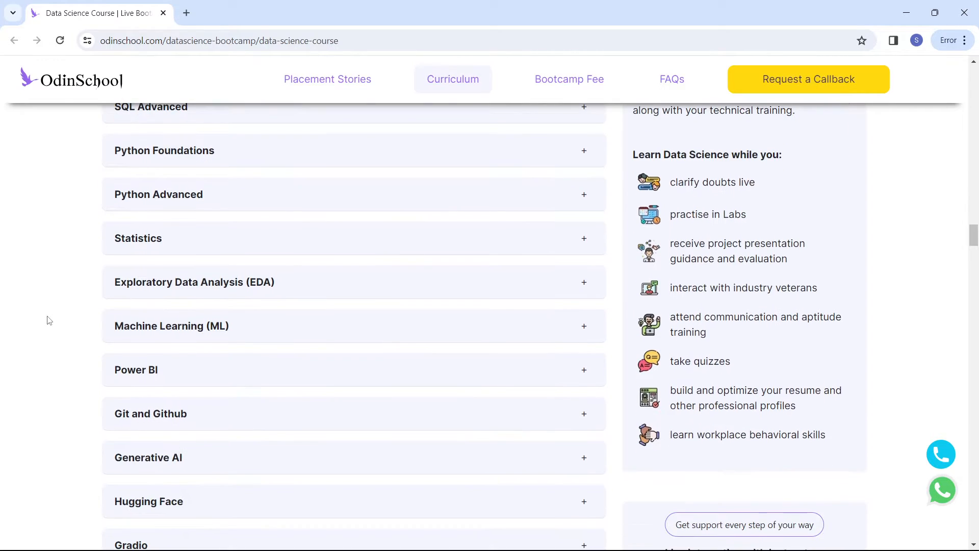
scroll(53, 328, down, 2)
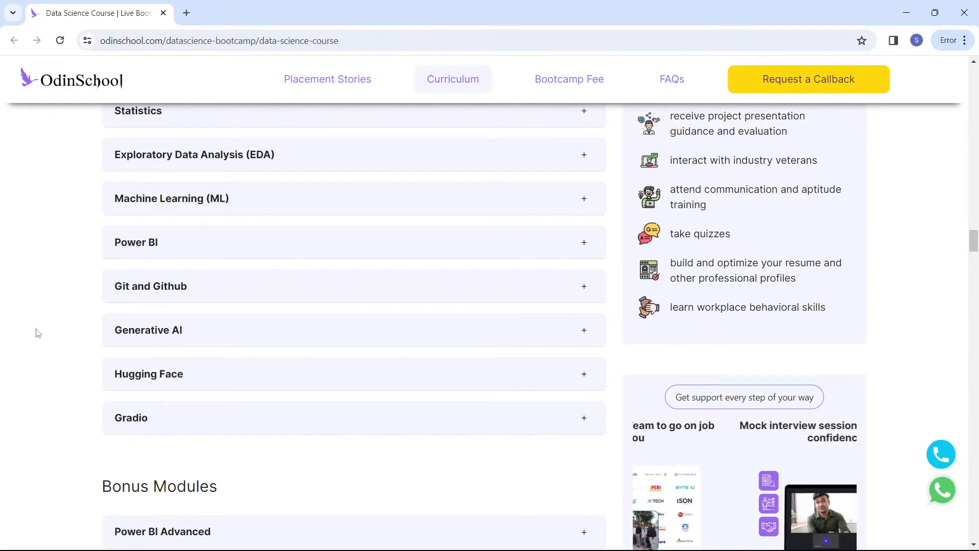
scroll(38, 333, down, 15)
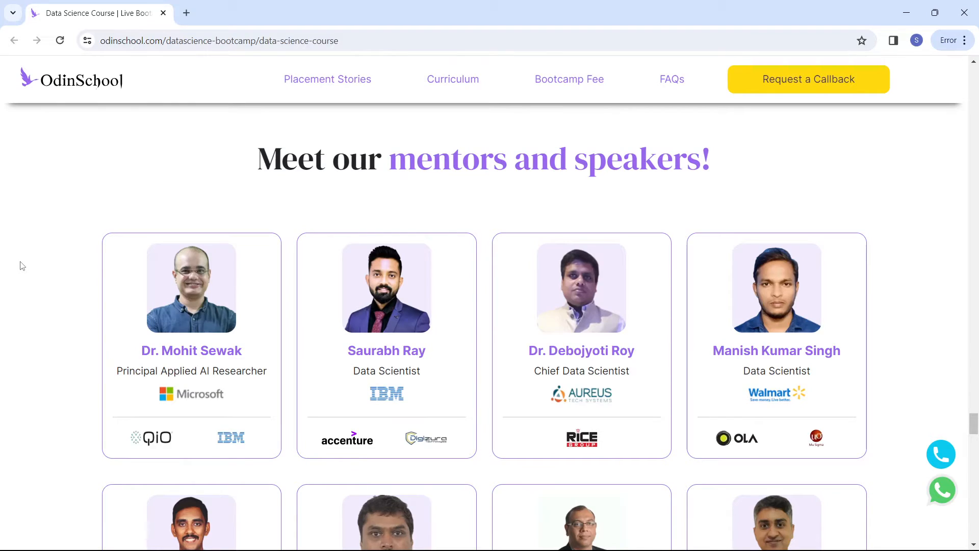
scroll(22, 265, down, 1)
scroll(22, 266, down, 1)
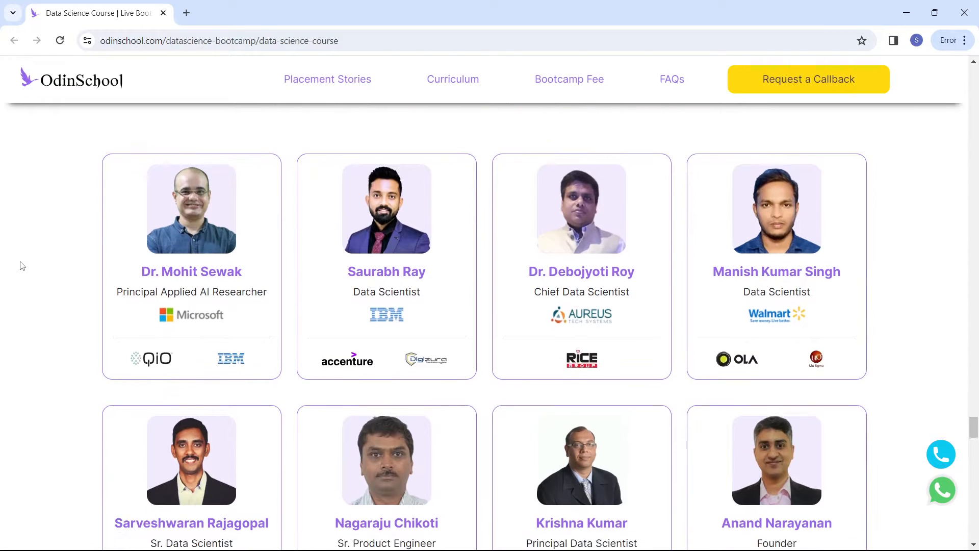
scroll(22, 265, down, 1)
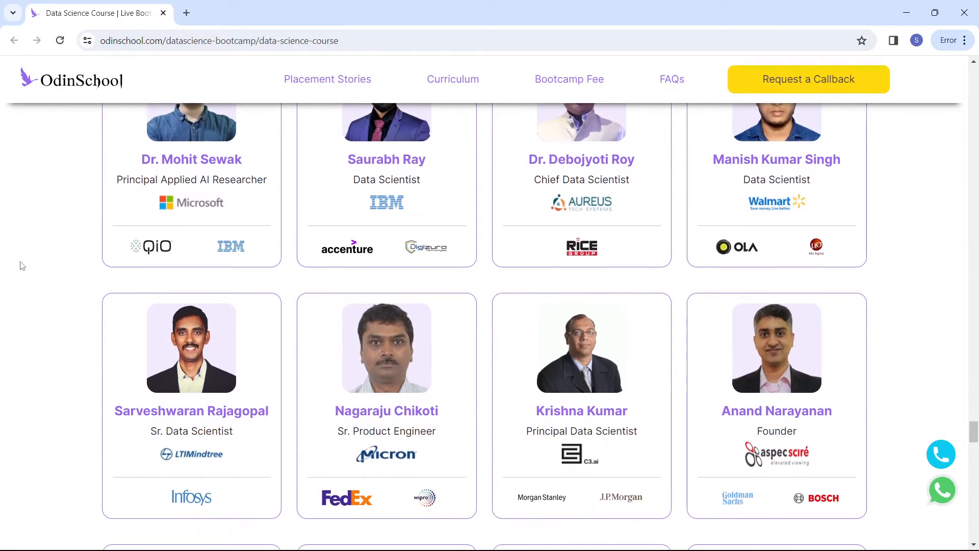
key(ctrl+minus)
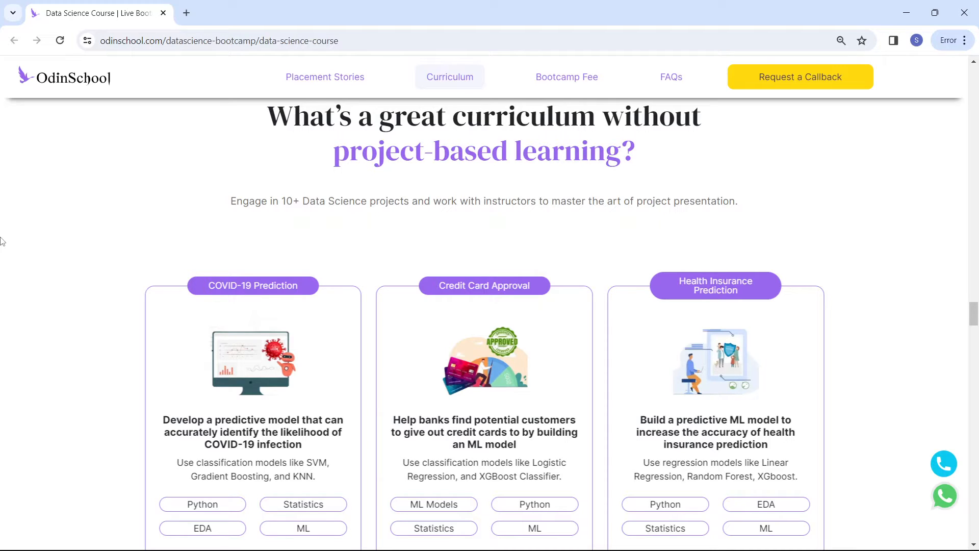
scroll(1, 241, up, 10)
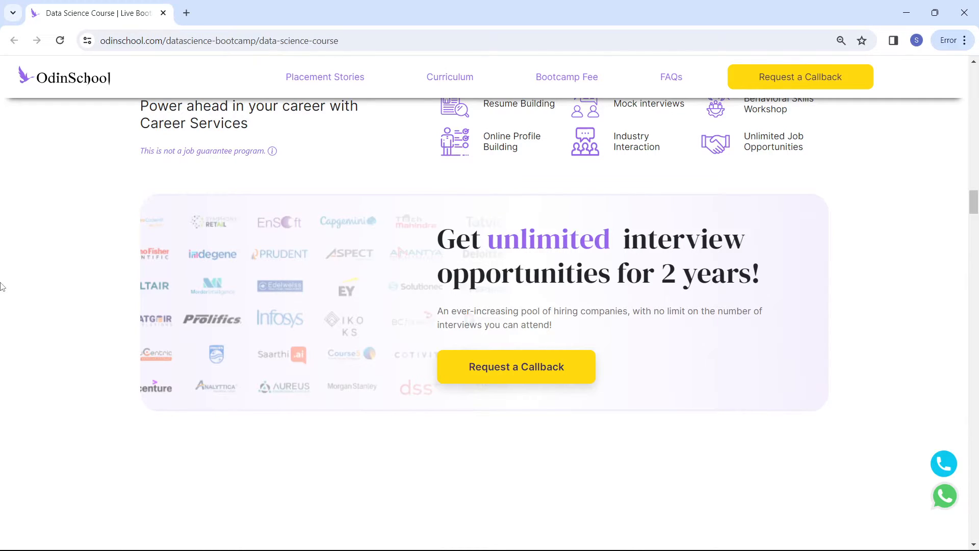
scroll(35, 274, up, 6)
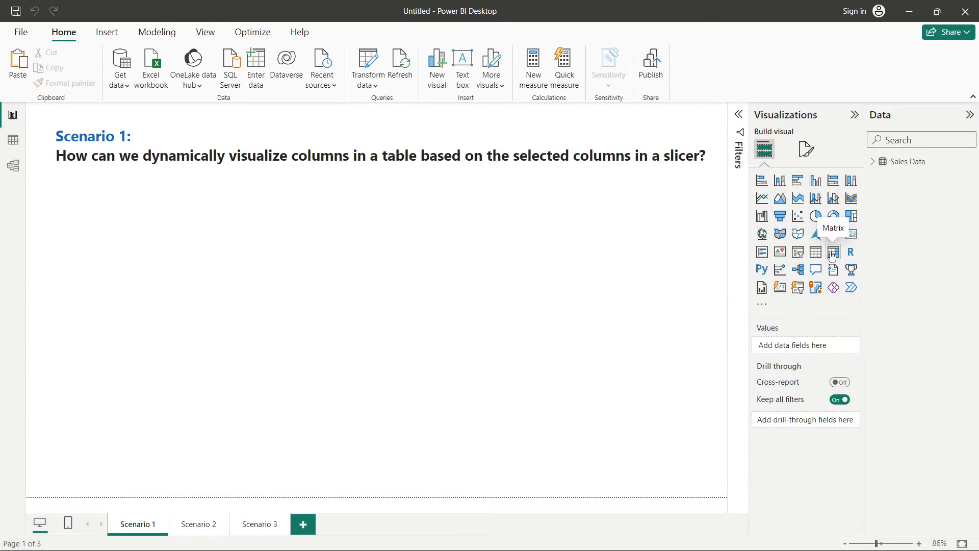
Add an empty matrix visual to the Scenario 1 page, make it taller and collapse the Filters pane.
click(832, 252)
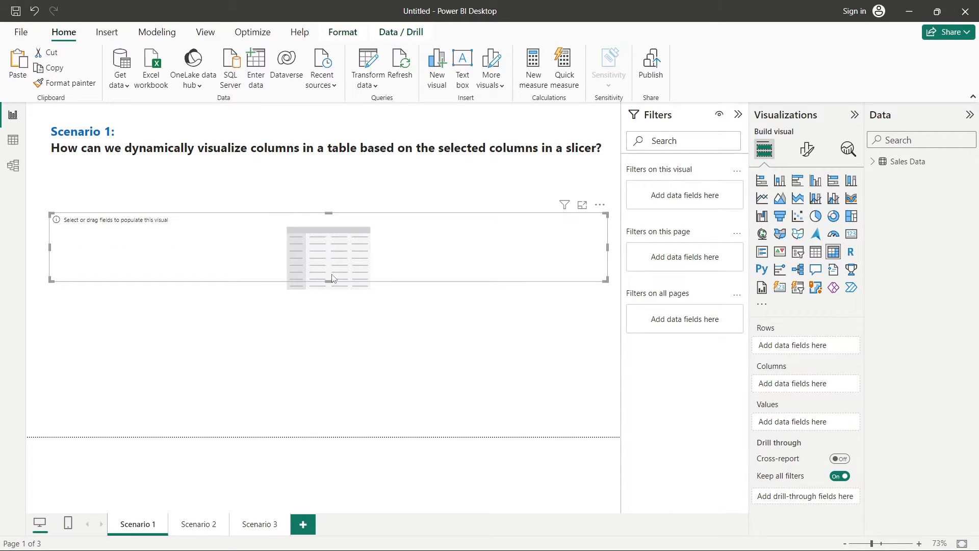
drag(329, 279, 343, 386)
click(738, 114)
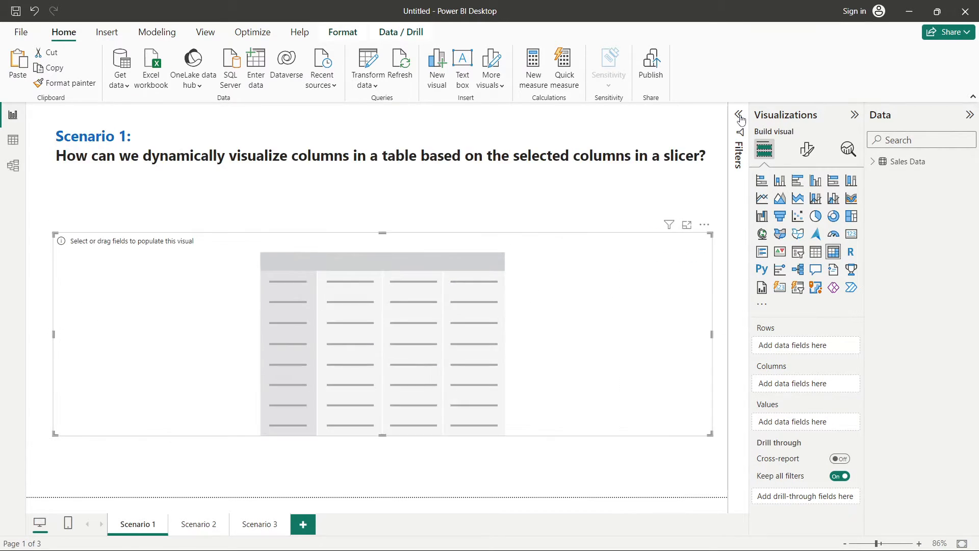
Set Category and Sub-Category from the Sales Data table as the matrix's row fields, in that order.
click(874, 162)
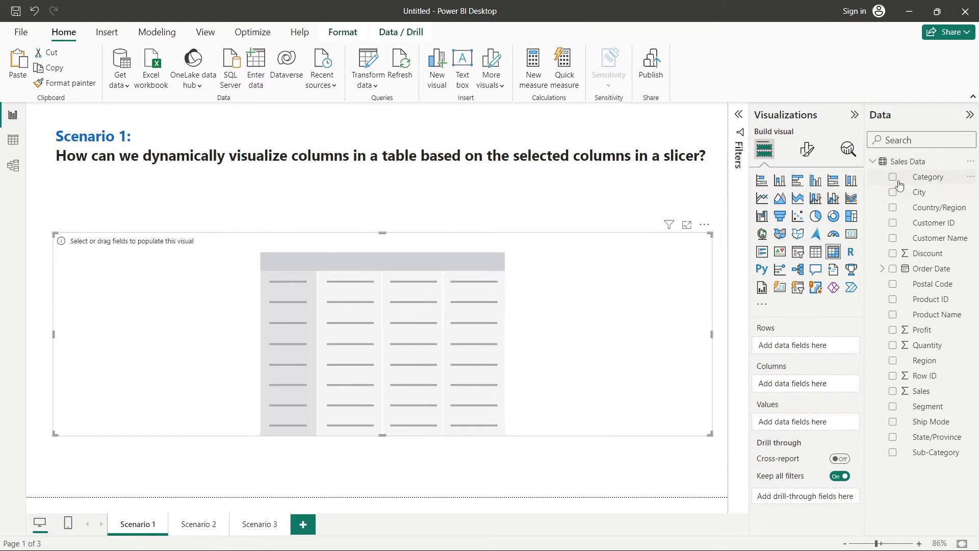
click(893, 177)
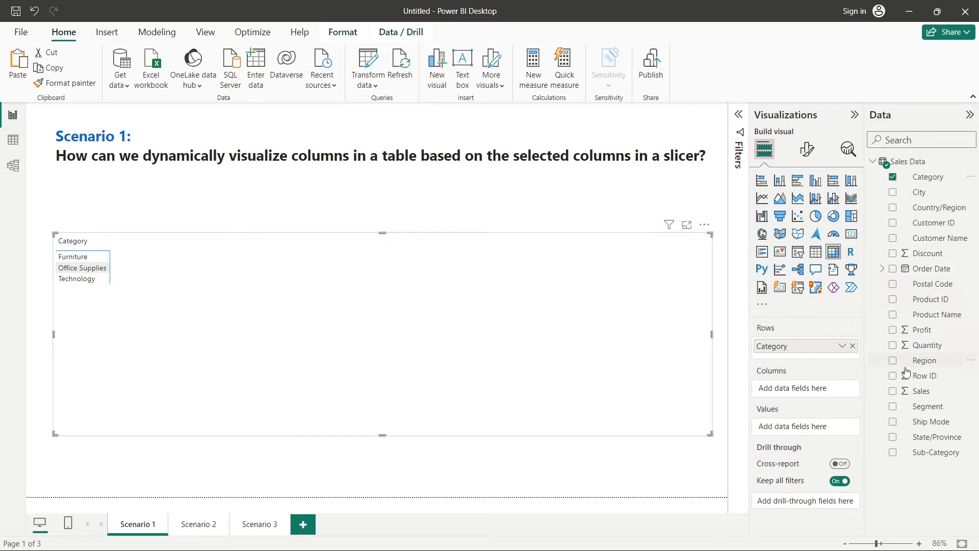
click(892, 452)
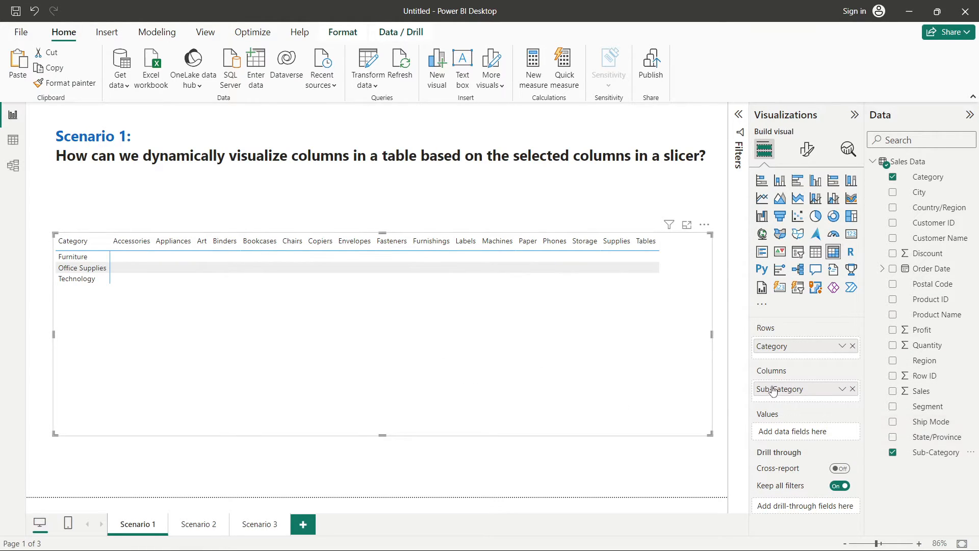
drag(777, 392, 778, 361)
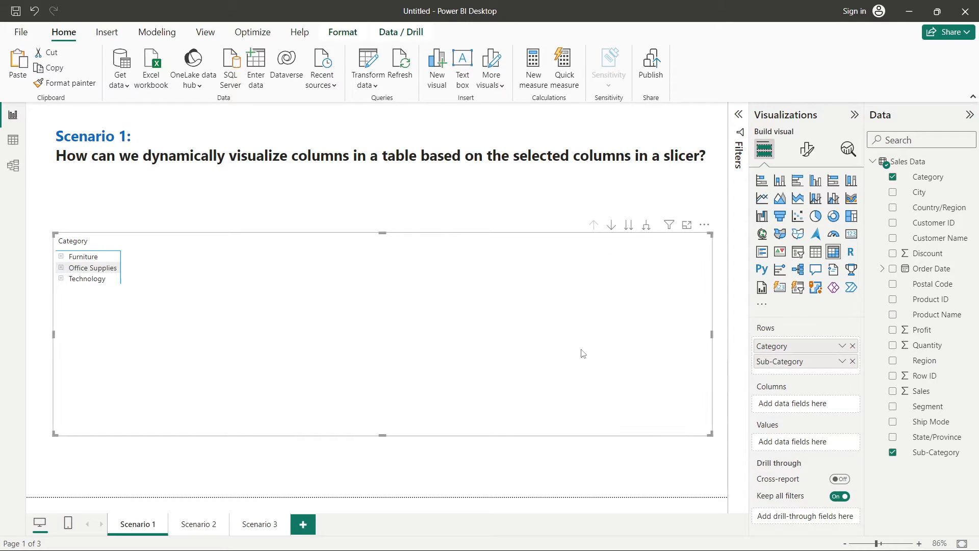
Expand the Furniture, Office Supplies and Technology categories in the matrix down to their sub-categories.
click(60, 256)
click(61, 311)
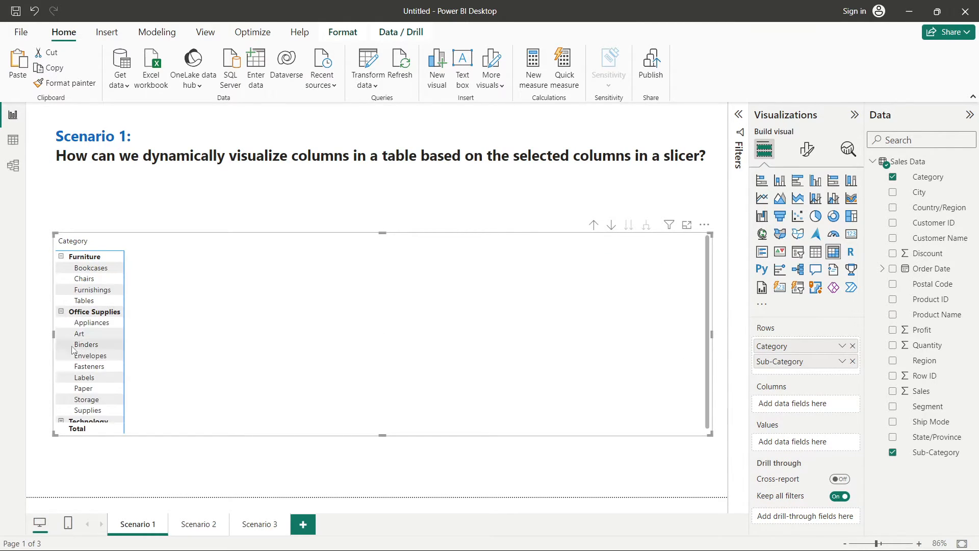
scroll(147, 344, down, 2)
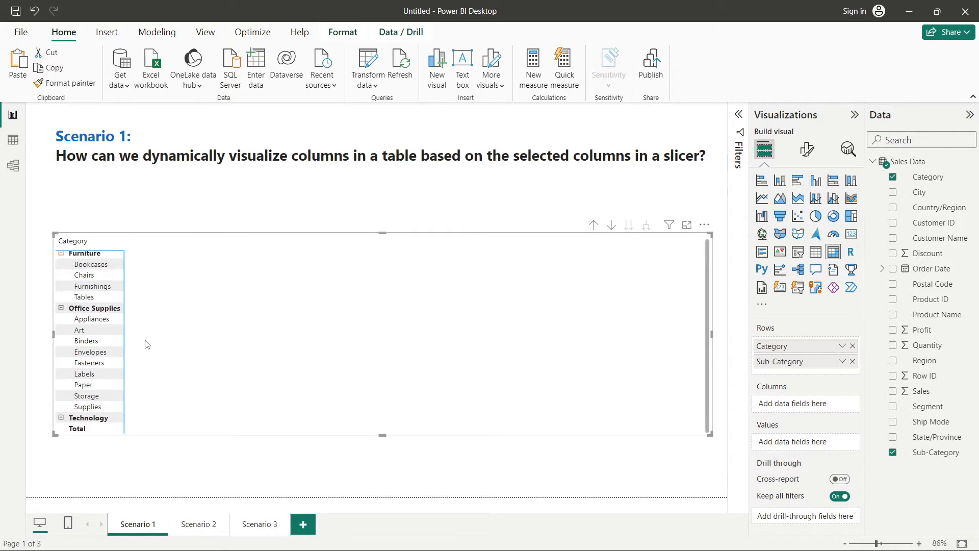
click(61, 419)
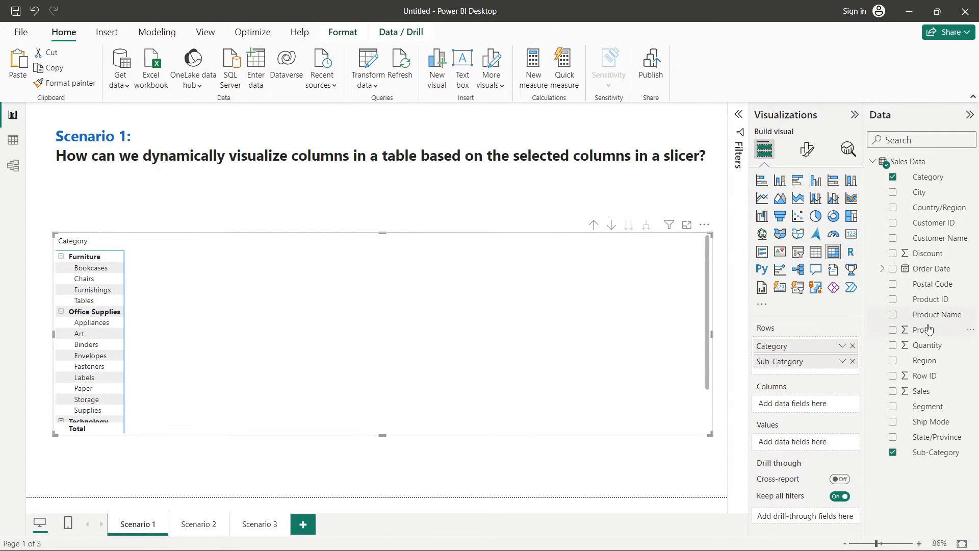
Add Profit, Quantity and Sales as summed matrix values and Region as the third row field, keeping Profit out of the columns.
drag(800, 407, 800, 408)
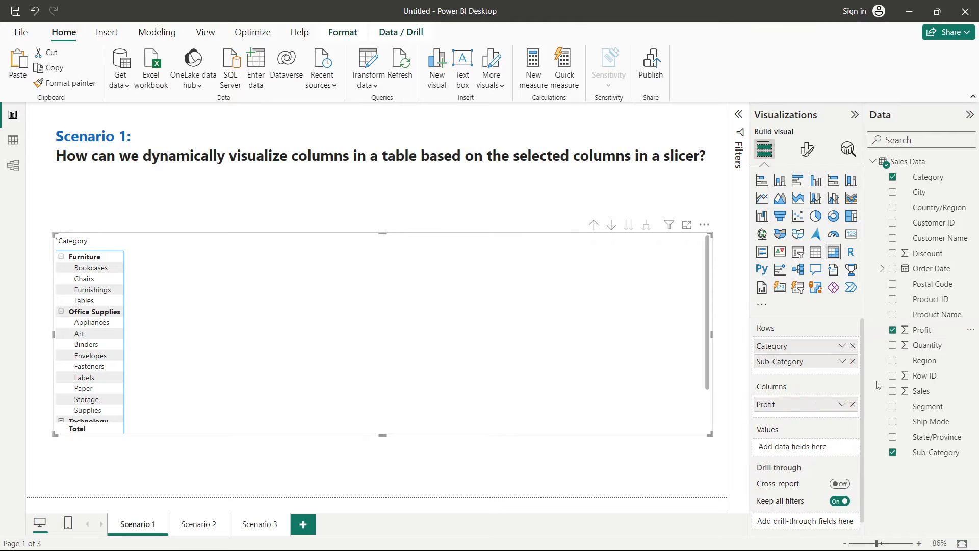
drag(907, 334, 798, 447)
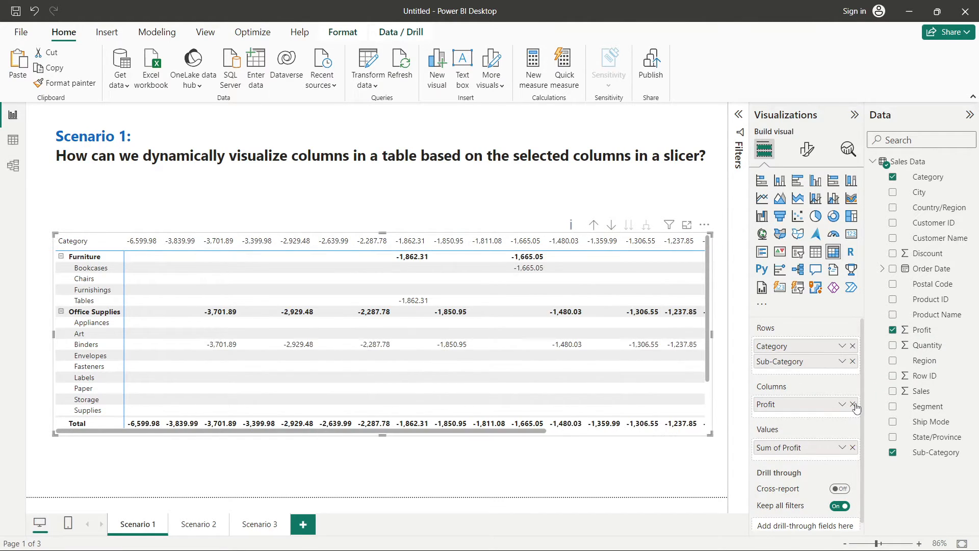
click(892, 345)
click(892, 360)
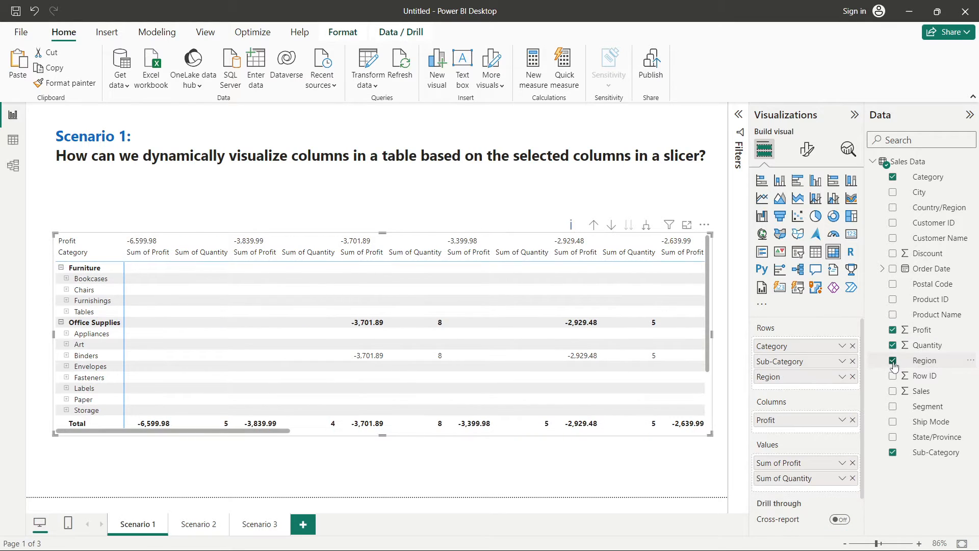
click(852, 420)
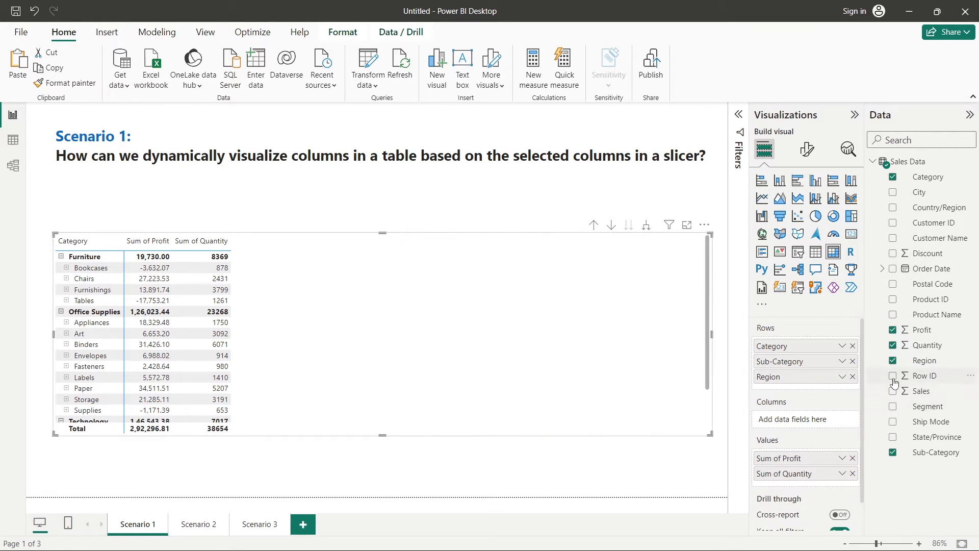
click(893, 392)
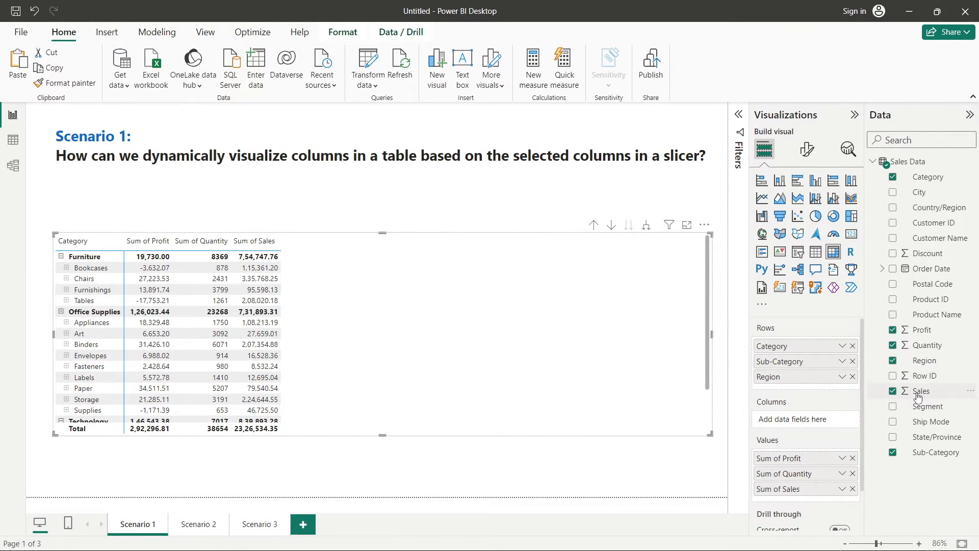
scroll(442, 356, down, 2)
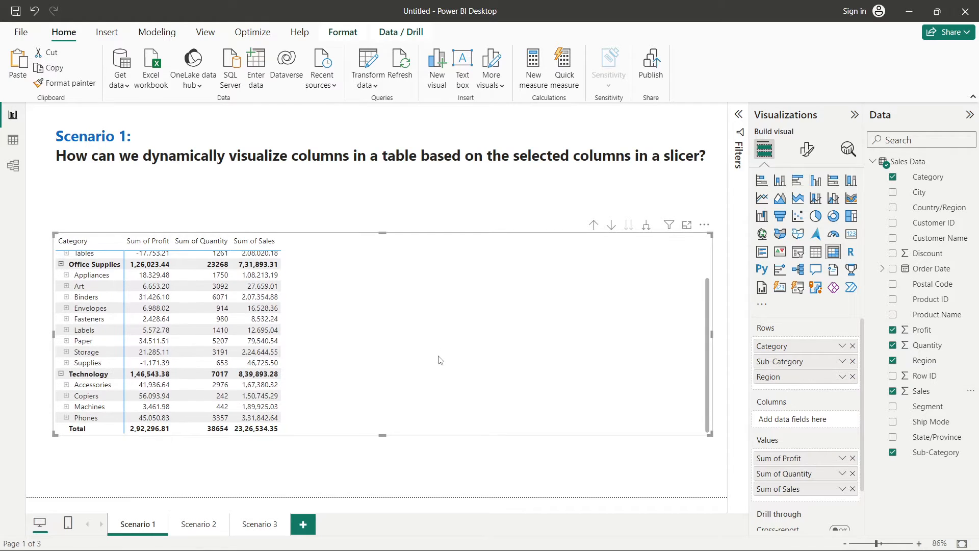
scroll(441, 359, up, 2)
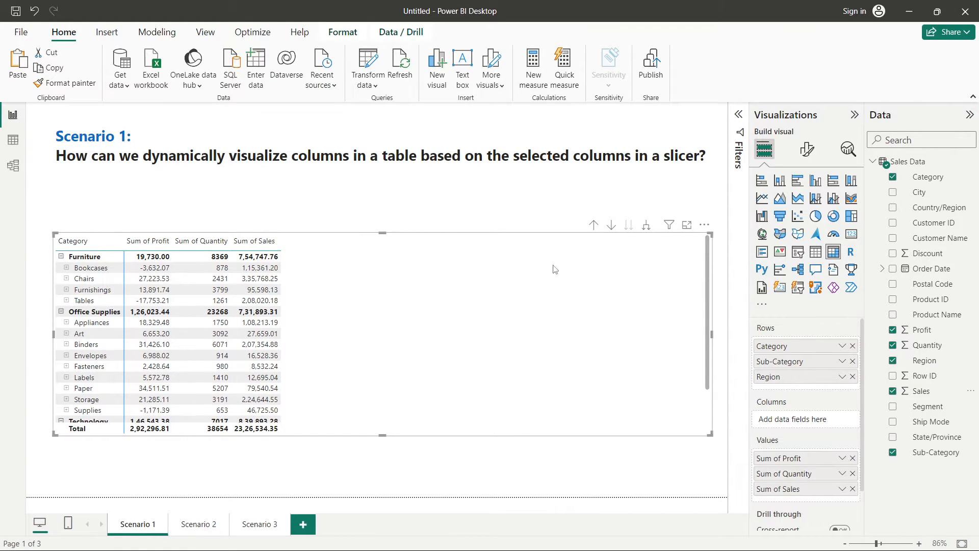
Narrow the matrix to just fit its value columns and move it toward the middle of the page.
drag(711, 334, 348, 333)
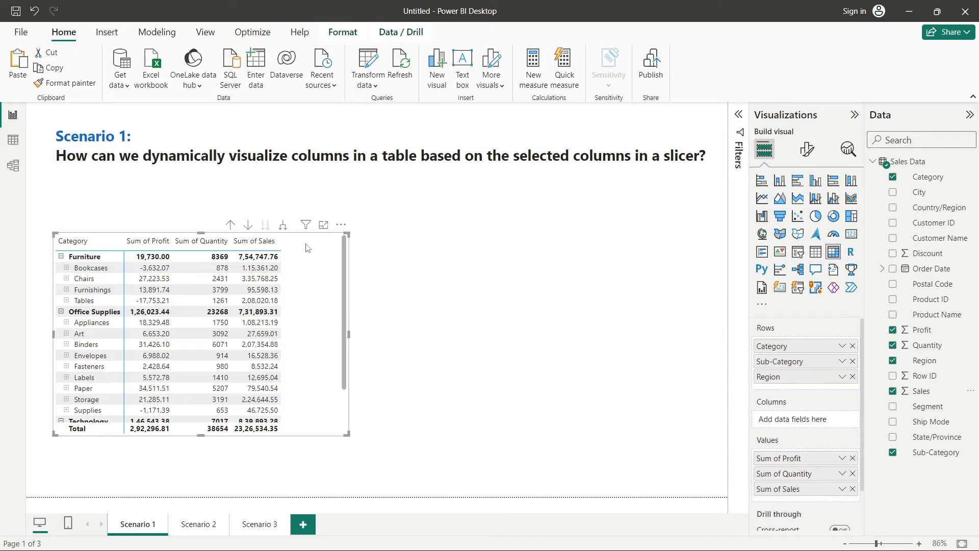
drag(307, 239, 428, 243)
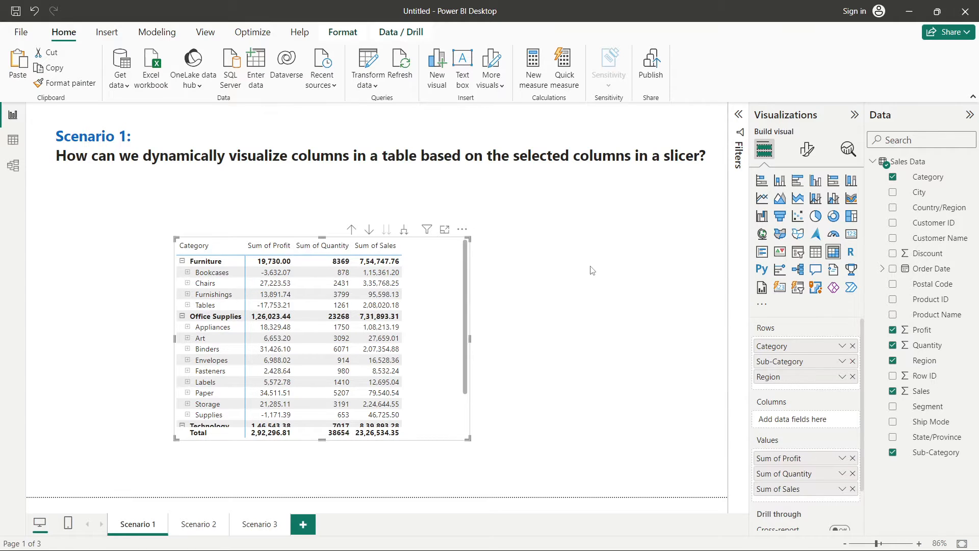
click(591, 271)
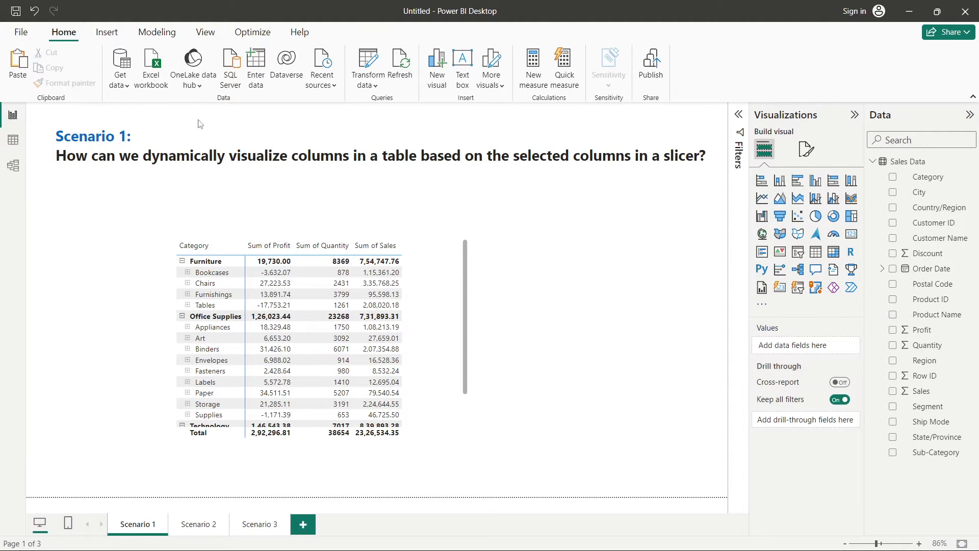
Open the Sales Data query in Power Query Editor and turn off the column quality and column distribution previews.
click(378, 64)
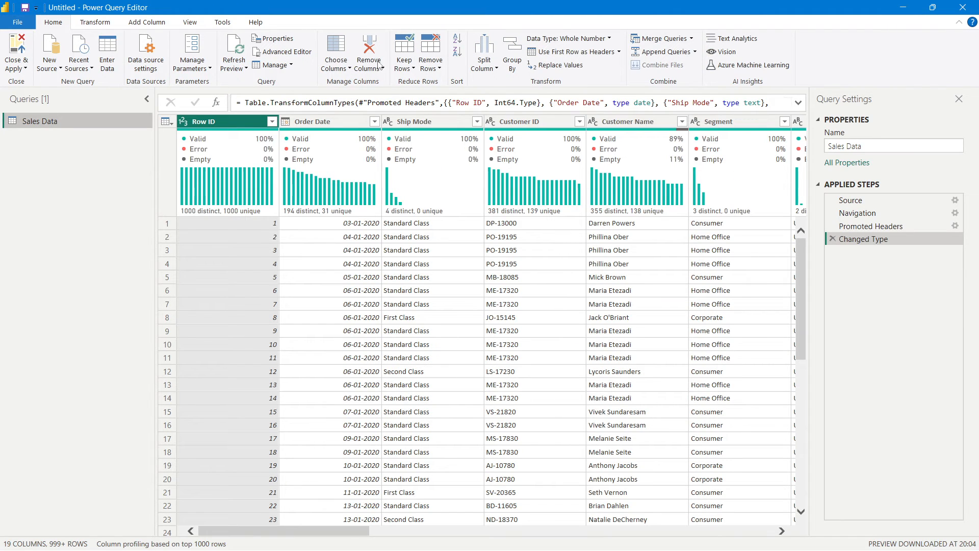
click(190, 22)
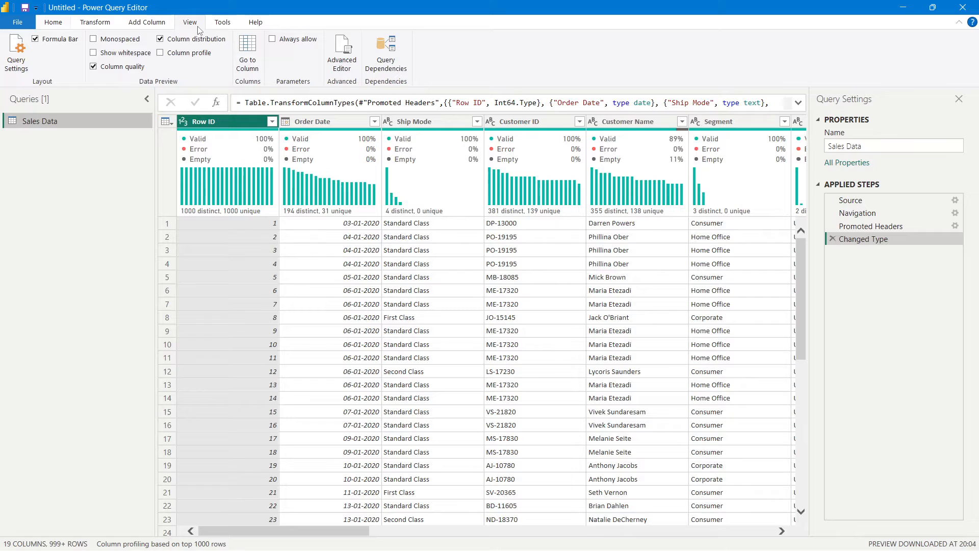
click(94, 66)
click(161, 39)
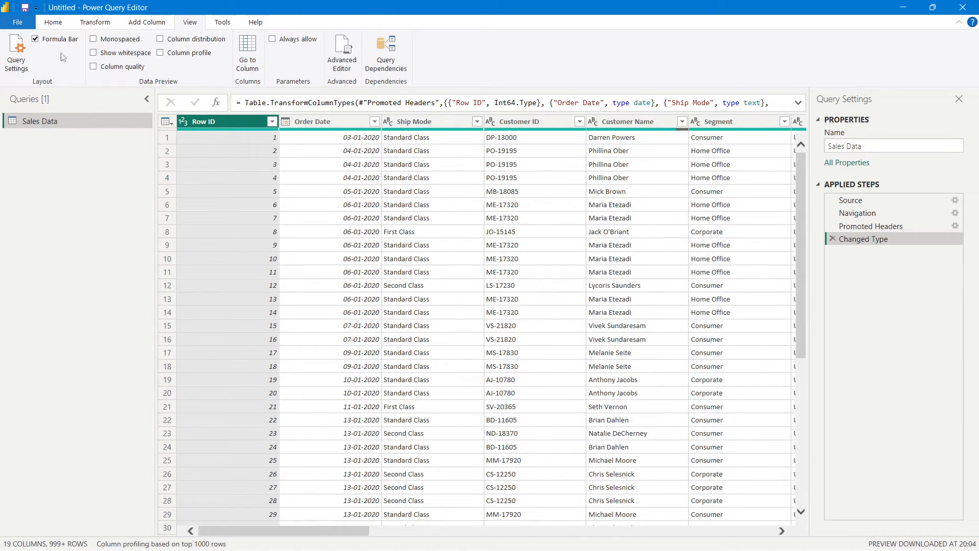
click(54, 23)
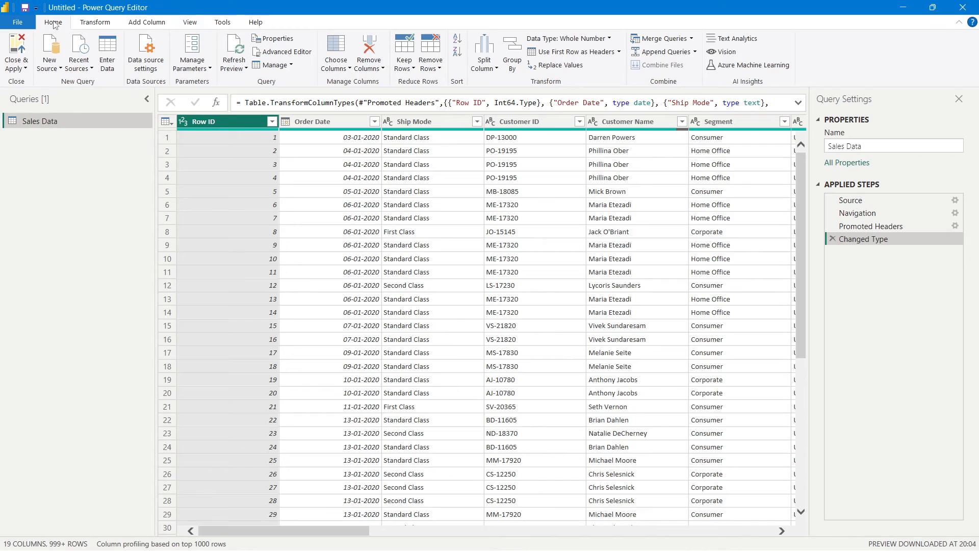
Duplicate the Sales Data query and keep only Segment, Category, Sub-Category, Sales, Quantity, Discount and Profit in the copy.
right_click(32, 123)
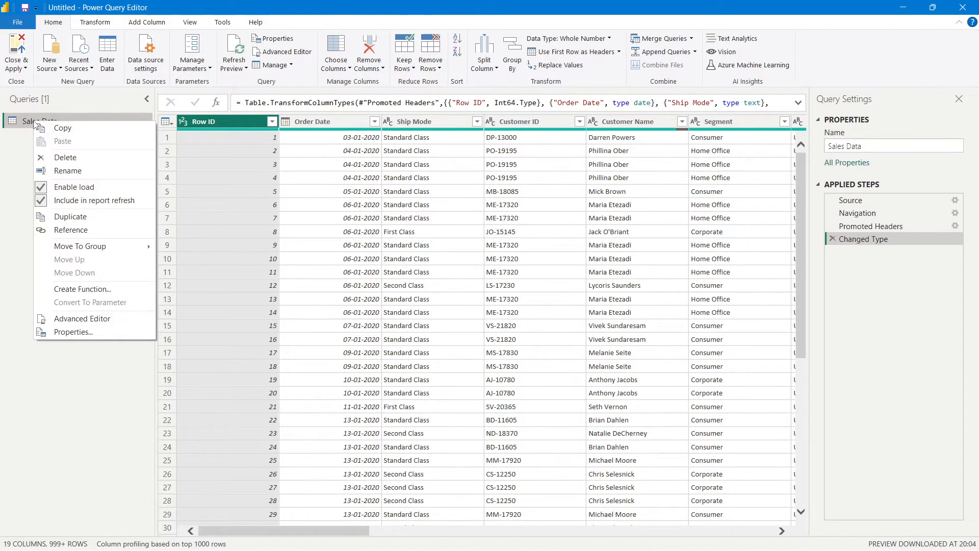
click(77, 216)
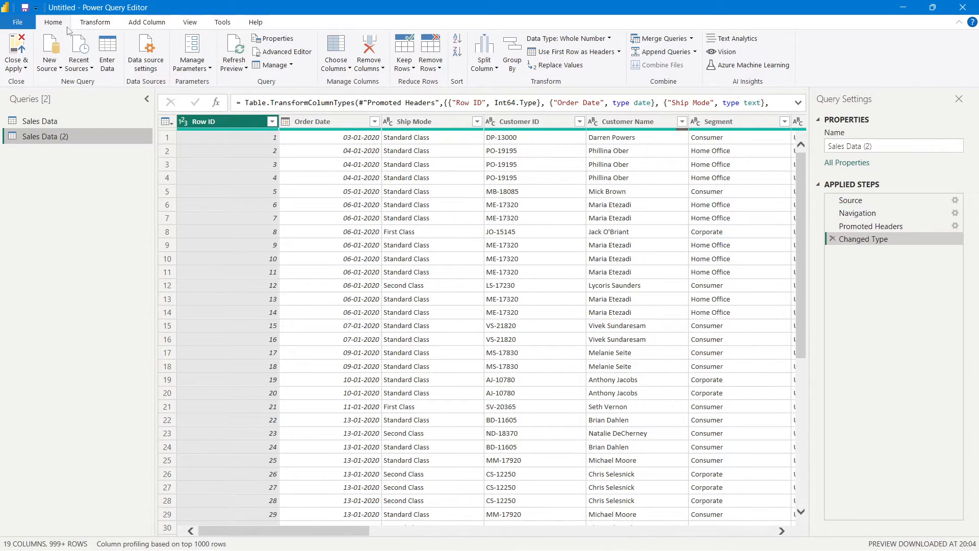
click(342, 49)
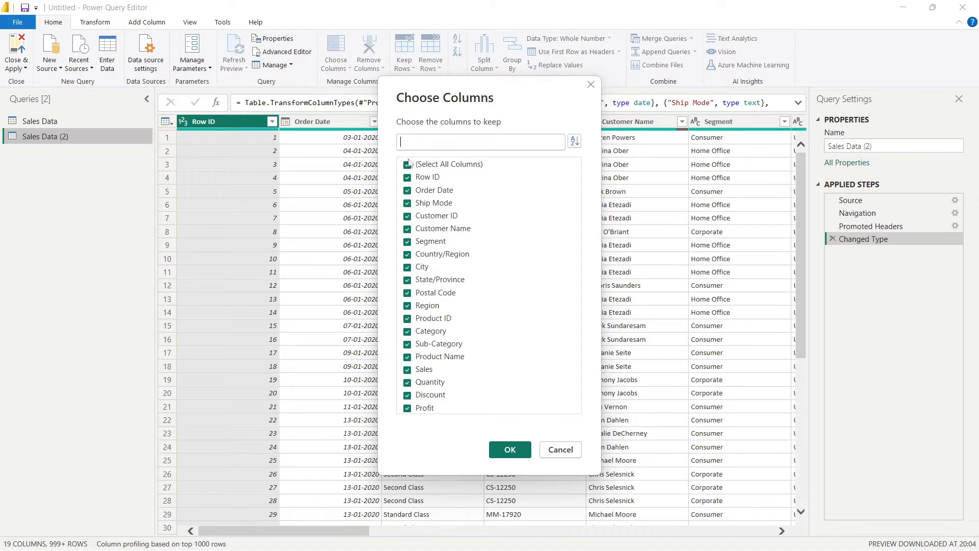
click(407, 165)
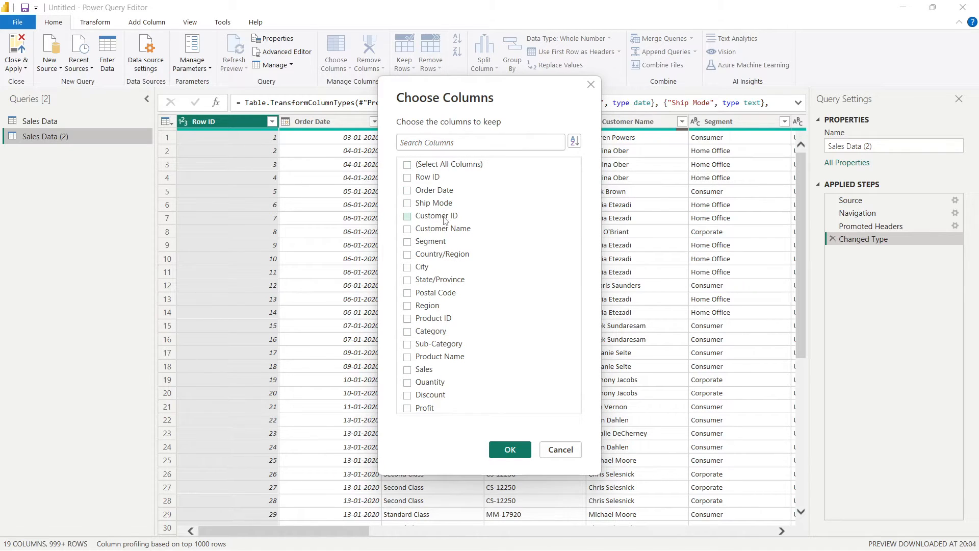
click(407, 229)
click(408, 231)
click(408, 242)
click(407, 255)
click(407, 268)
click(408, 268)
click(407, 254)
click(408, 331)
click(407, 345)
click(406, 371)
click(407, 383)
click(407, 396)
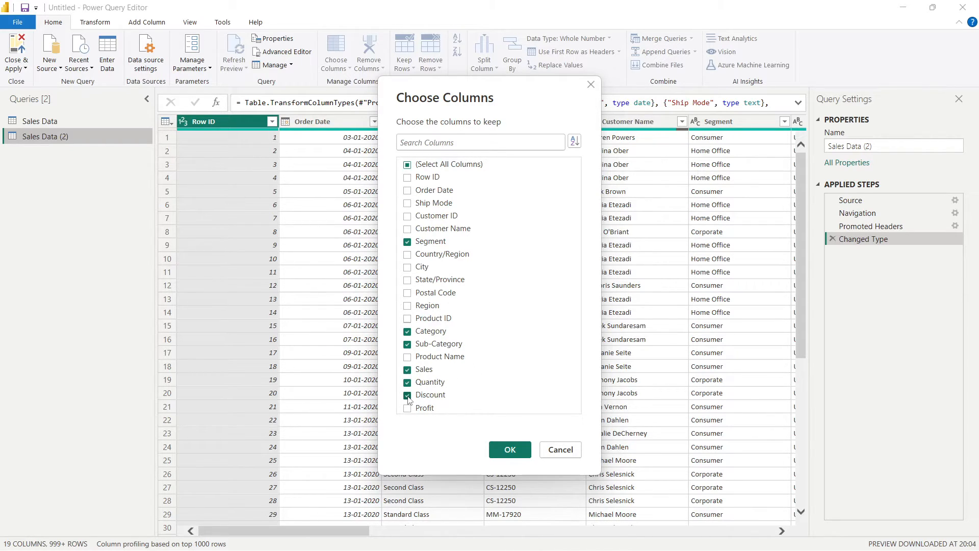
click(407, 408)
click(508, 449)
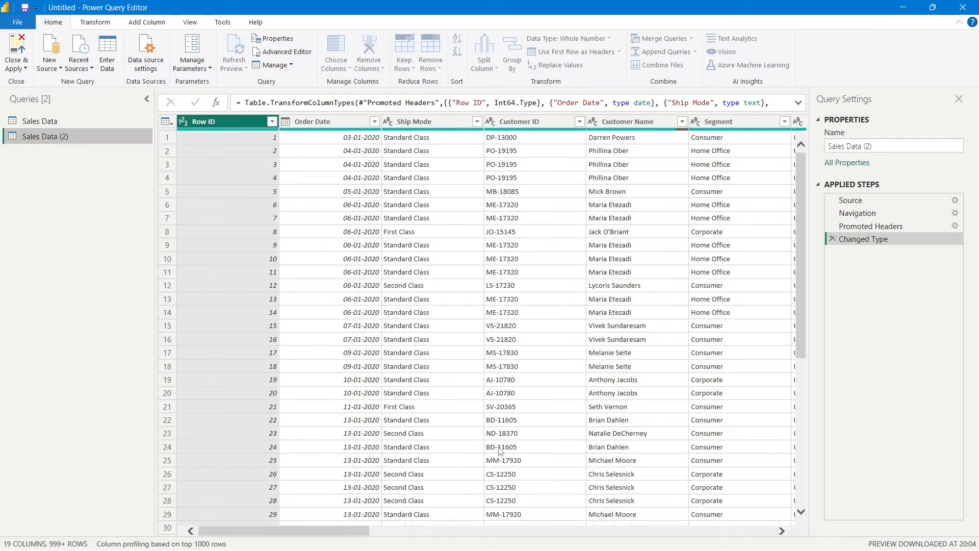
Unpivot all columns of the duplicated query other than Segment, Category and Sub-Category.
drag(504, 534, 671, 533)
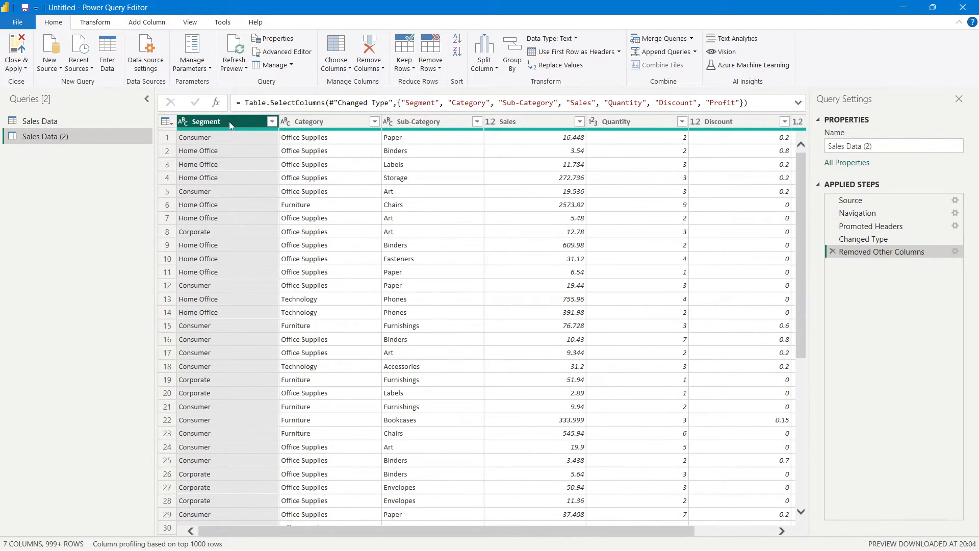
ctrl+click(337, 122)
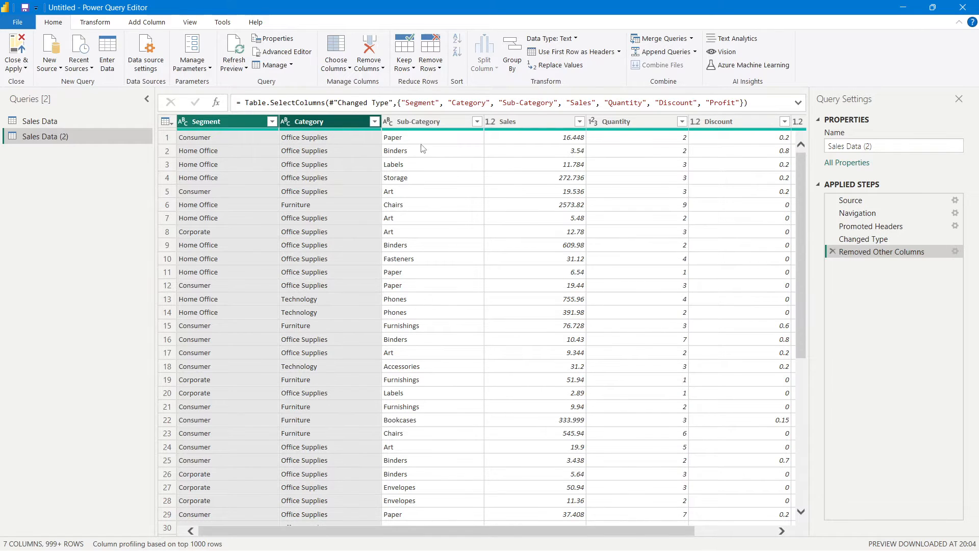
ctrl+click(430, 124)
scroll(502, 284, down, 8)
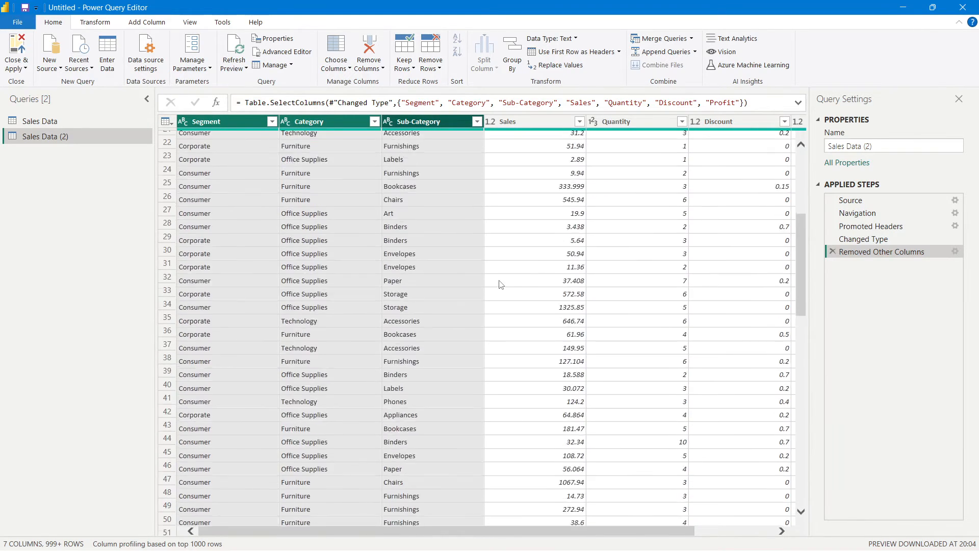
scroll(440, 141, up, 8)
right_click(417, 123)
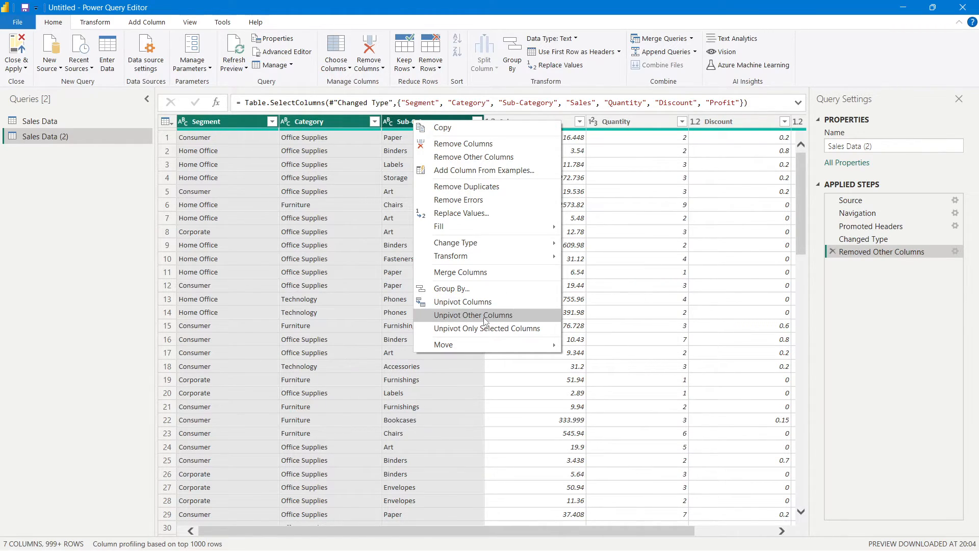
click(449, 317)
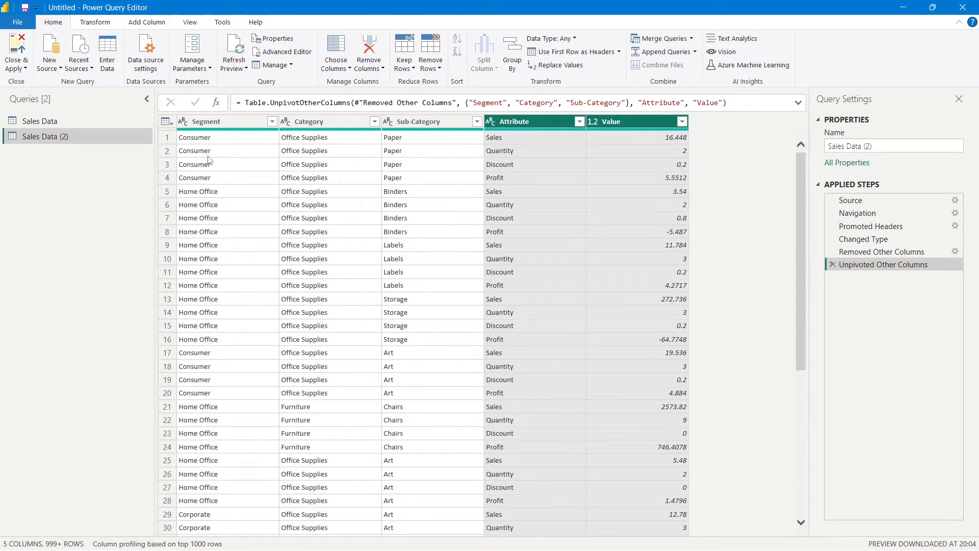
Examine how the Segment, Category and Sub-Category values repeat across the rows of the unpivoted table.
scroll(230, 276, down, 2)
scroll(232, 284, up, 2)
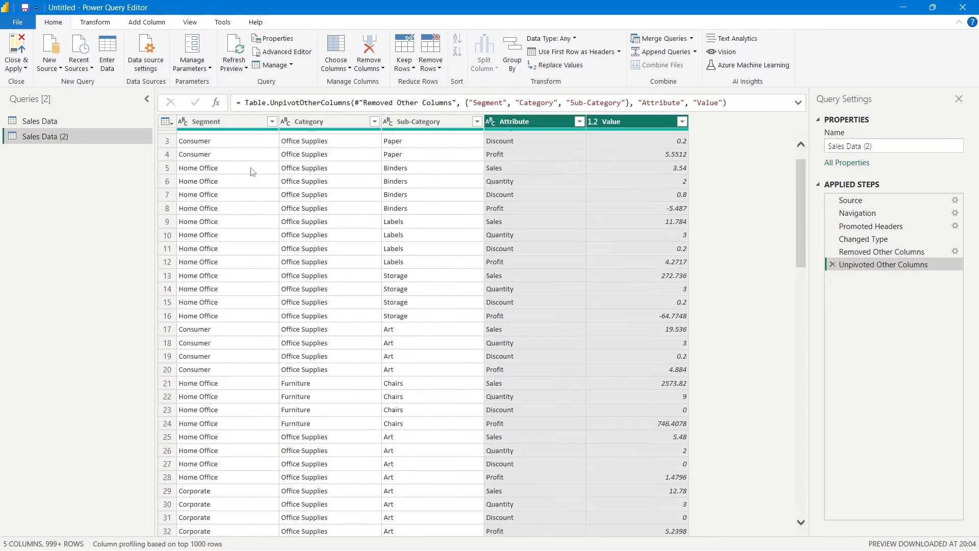
click(229, 160)
scroll(228, 160, up, 1)
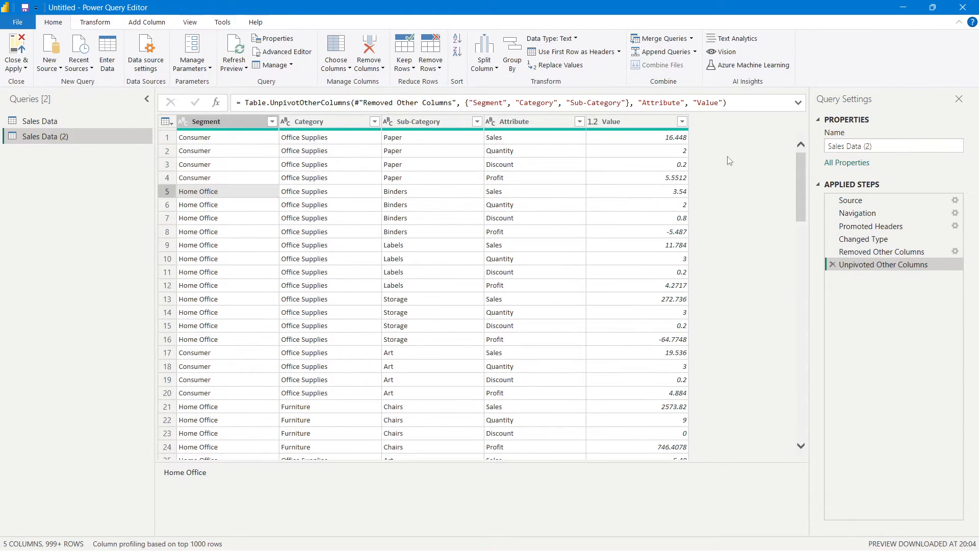
click(210, 121)
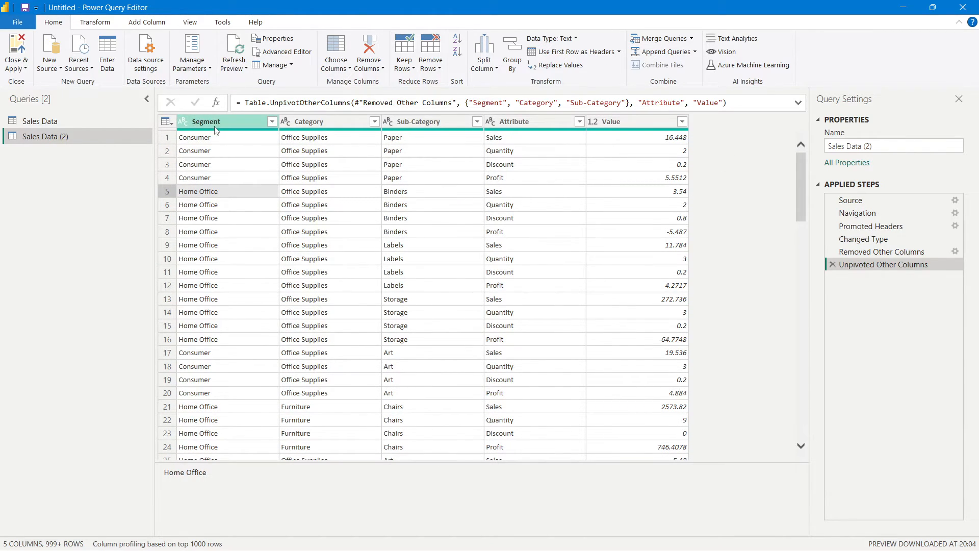
click(331, 121)
click(412, 124)
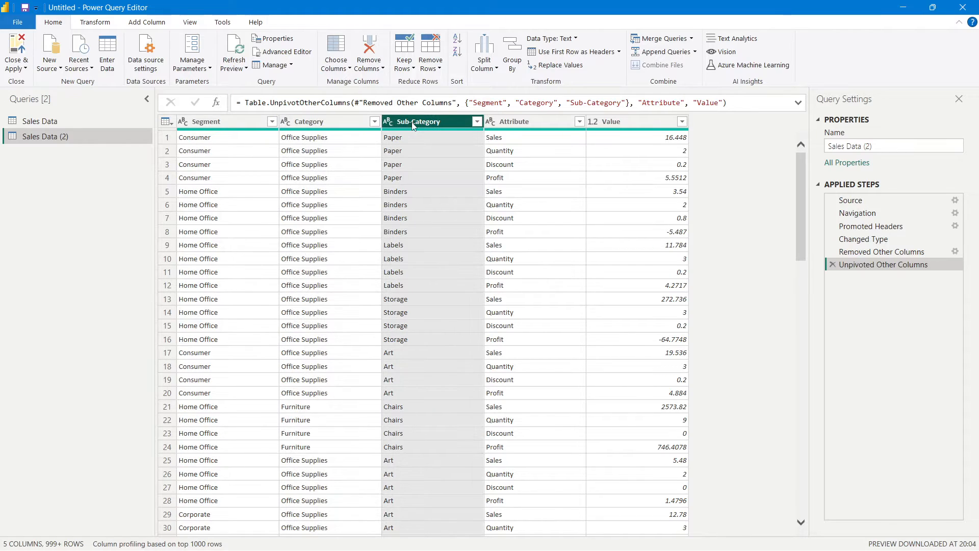
click(214, 121)
click(310, 122)
click(392, 122)
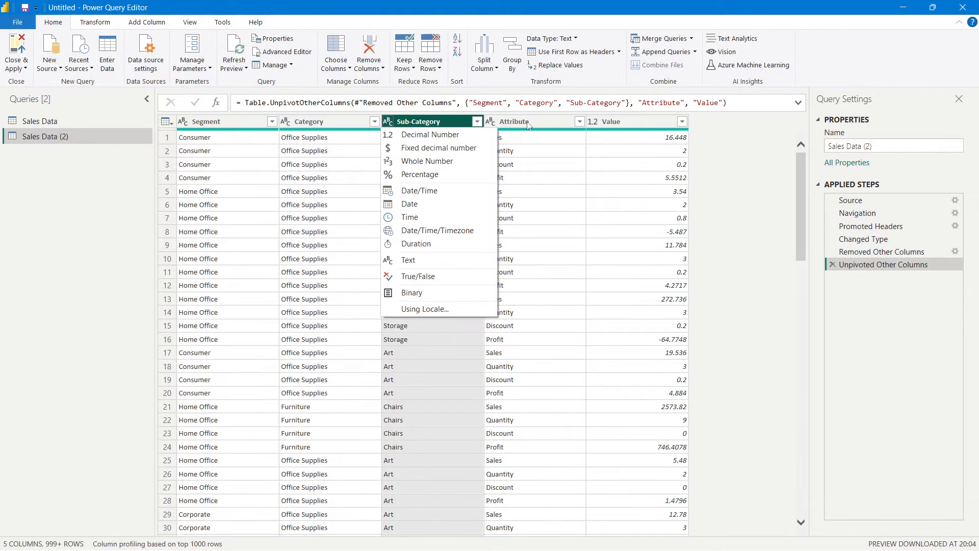
click(706, 135)
Review the entries of the Attribute column and rename it Measure Column.
click(509, 123)
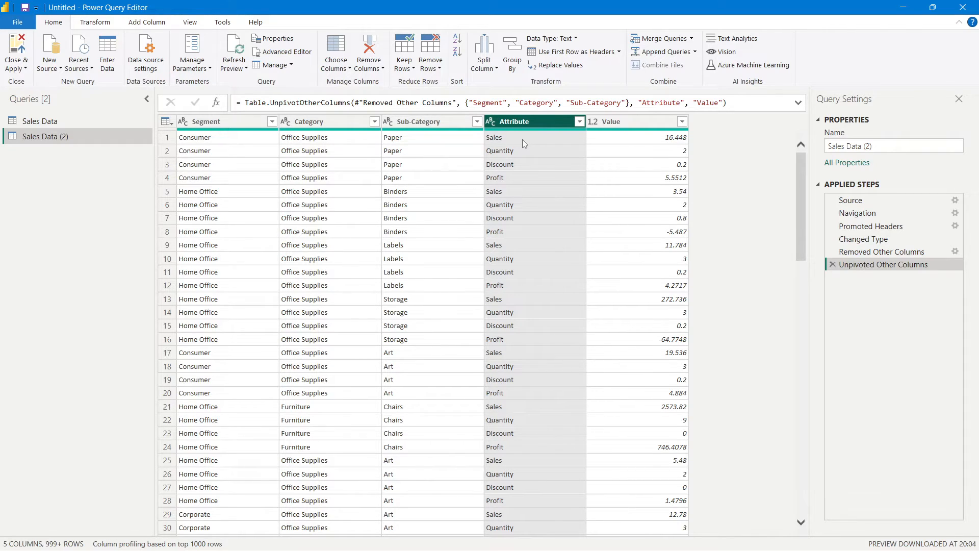
scroll(534, 176, down, 5)
scroll(531, 172, up, 5)
scroll(527, 257, down, 13)
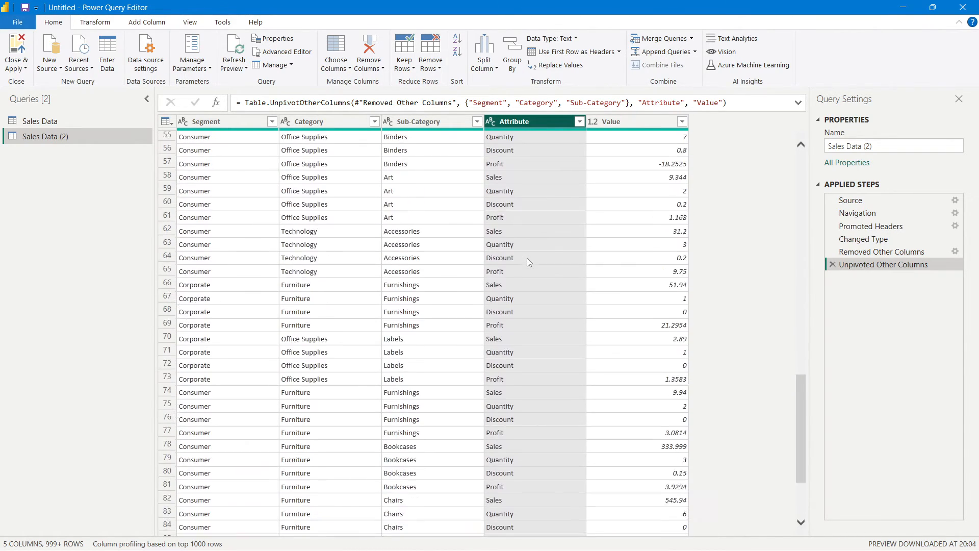
scroll(528, 258, up, 13)
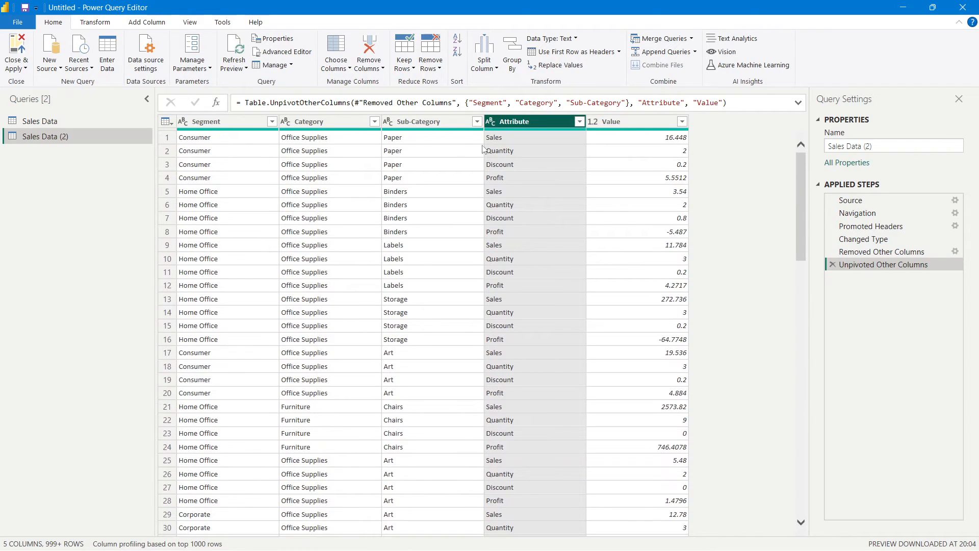
double_click(535, 123)
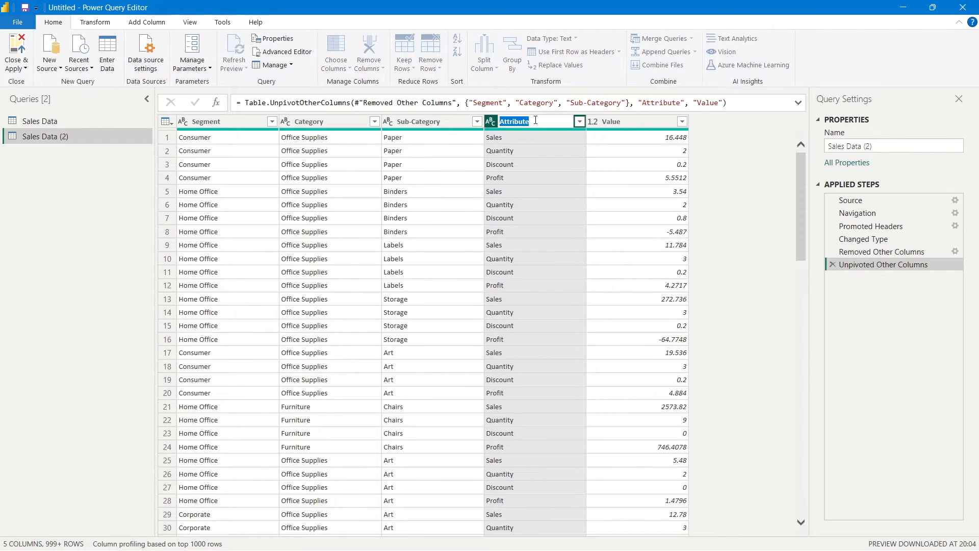
text(Measure Column)
key(Return)
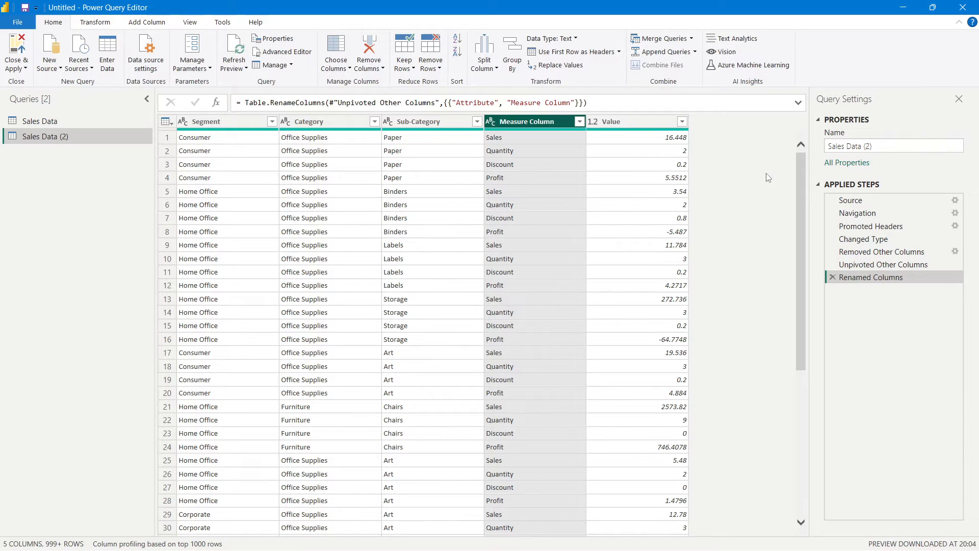
Close the query editor with the changes applied to the report, and collapse the original Sales Data table's field list.
click(22, 51)
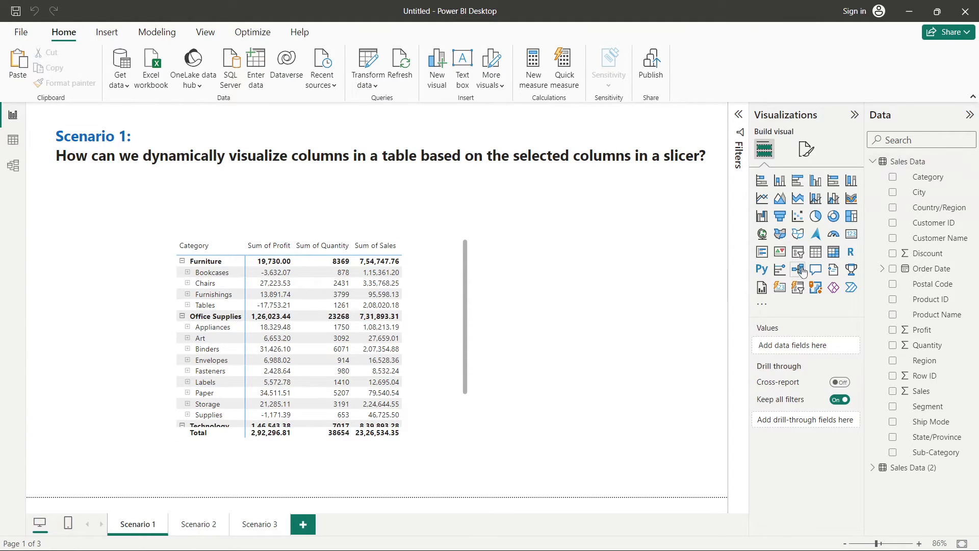
click(905, 472)
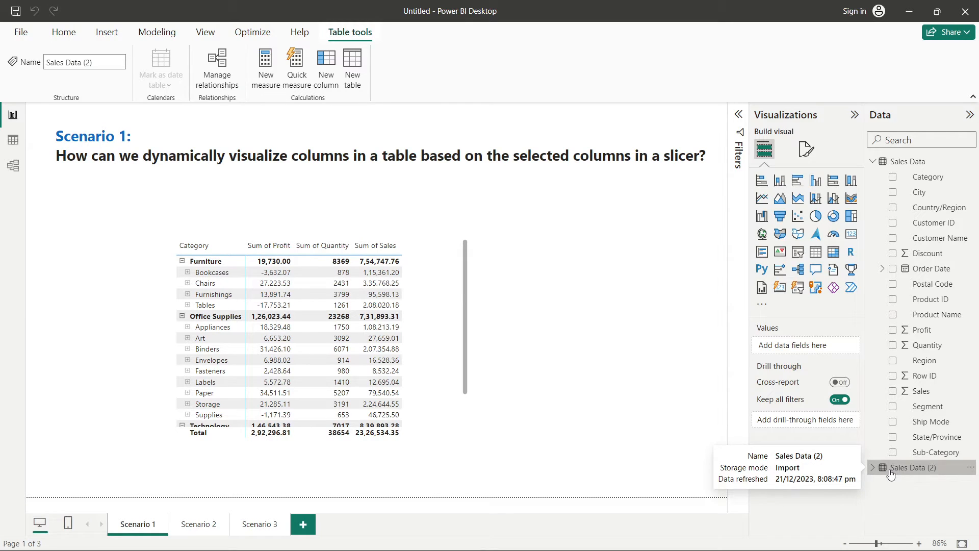
click(872, 162)
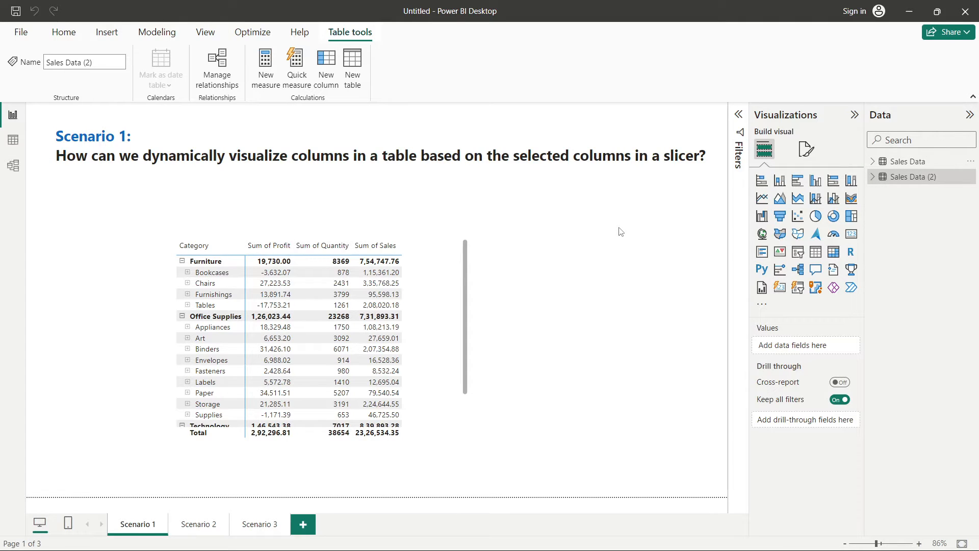
Replace the existing matrix on the Scenario 1 page with a new empty matrix, made taller and moved up toward the heading.
click(430, 248)
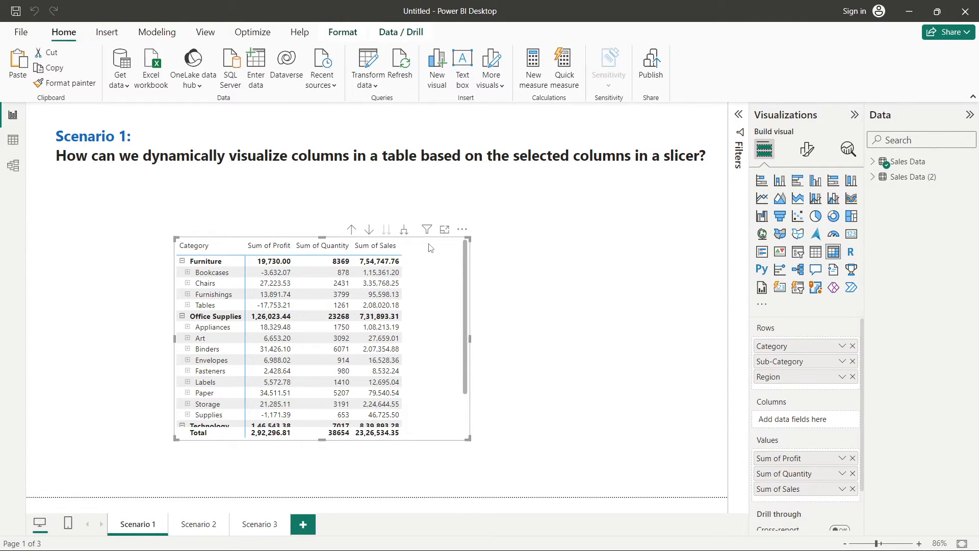
key(Delete)
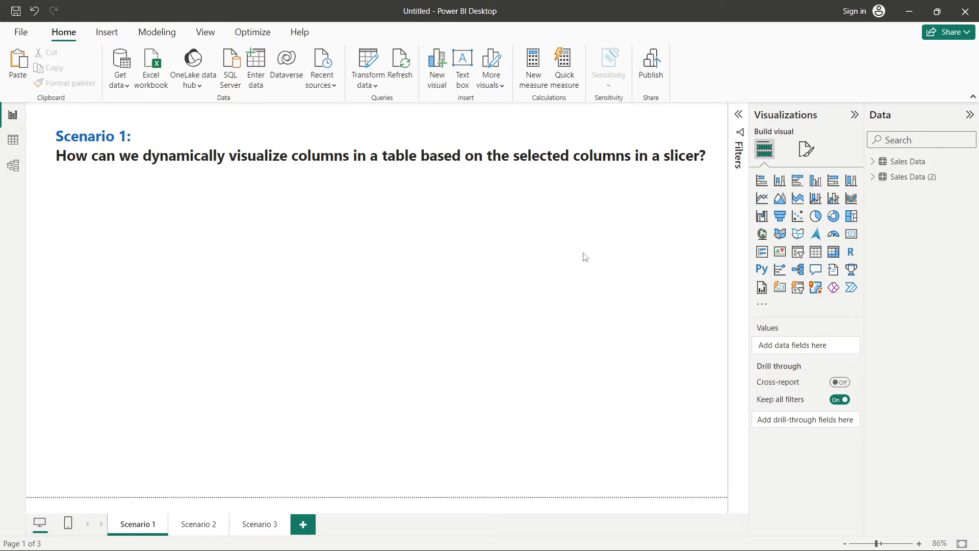
click(833, 251)
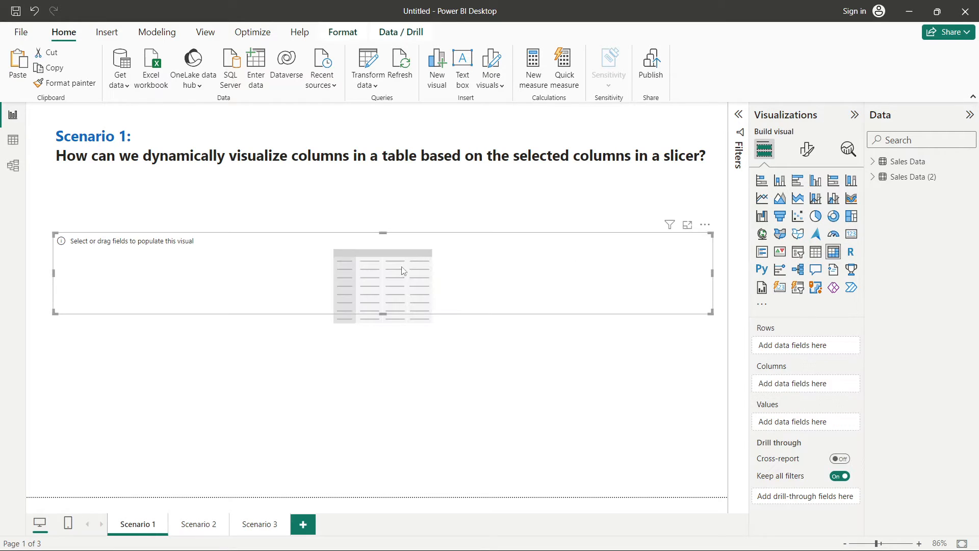
drag(384, 314, 393, 479)
drag(410, 246, 416, 207)
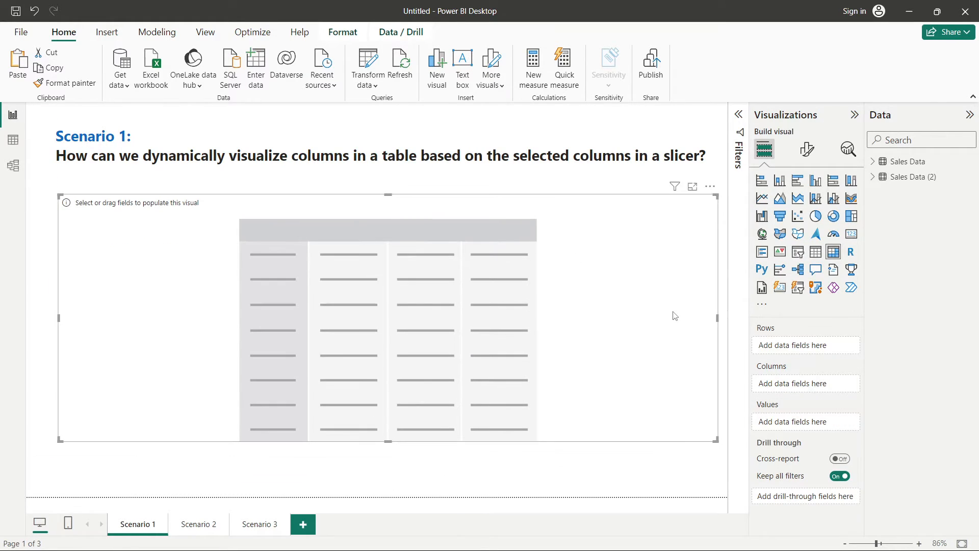
Narrow the empty matrix, shift it slightly inward, and add Segment, Category and Sub-Category from Sales Data (2) to its rows.
drag(717, 318, 623, 310)
drag(581, 224, 611, 232)
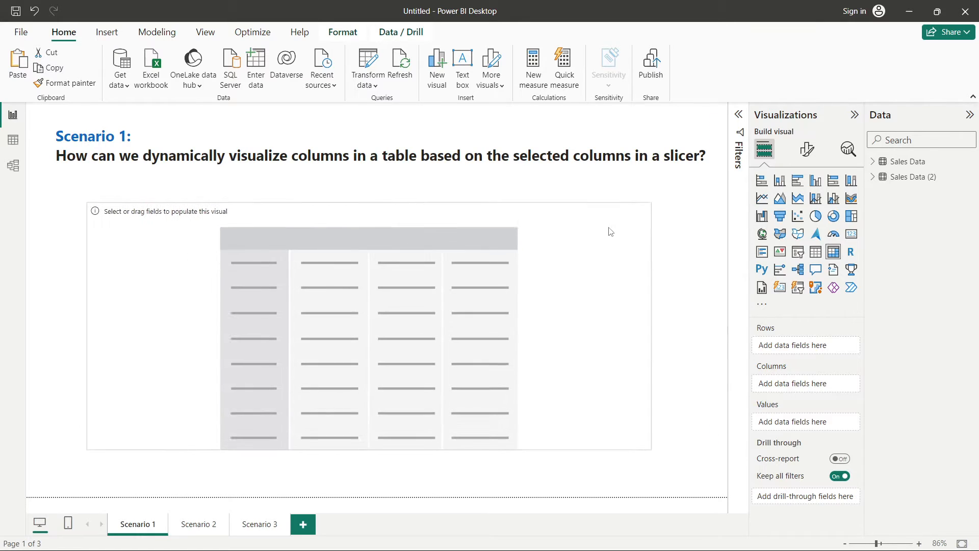
click(895, 176)
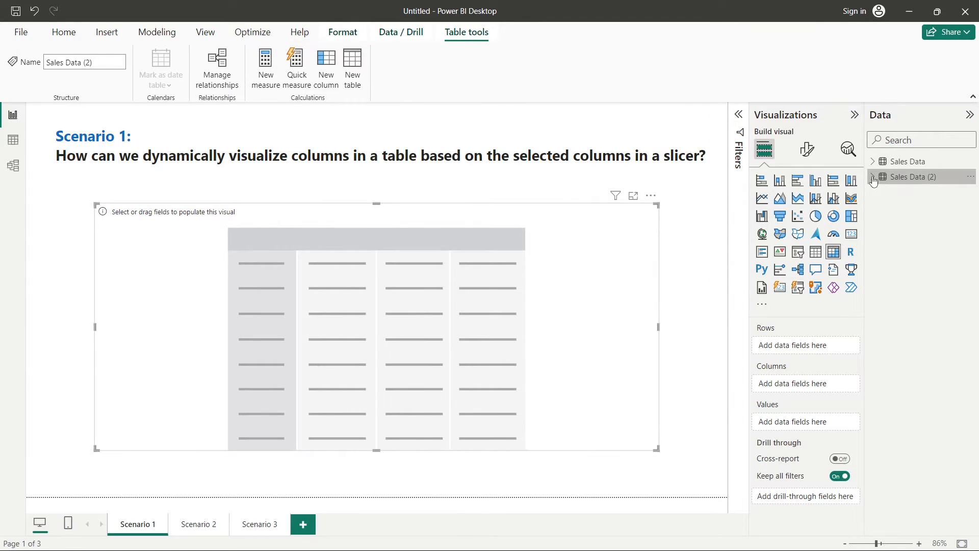
click(872, 177)
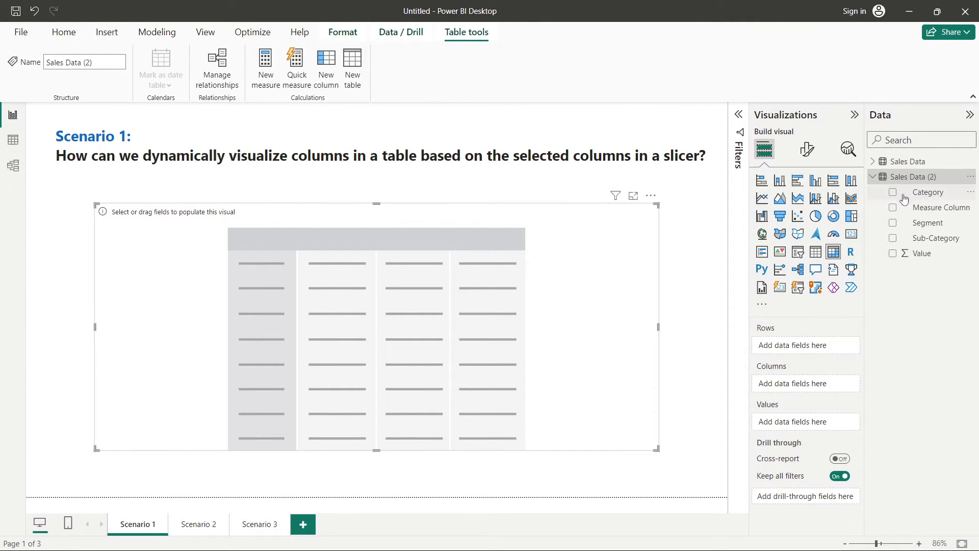
click(892, 223)
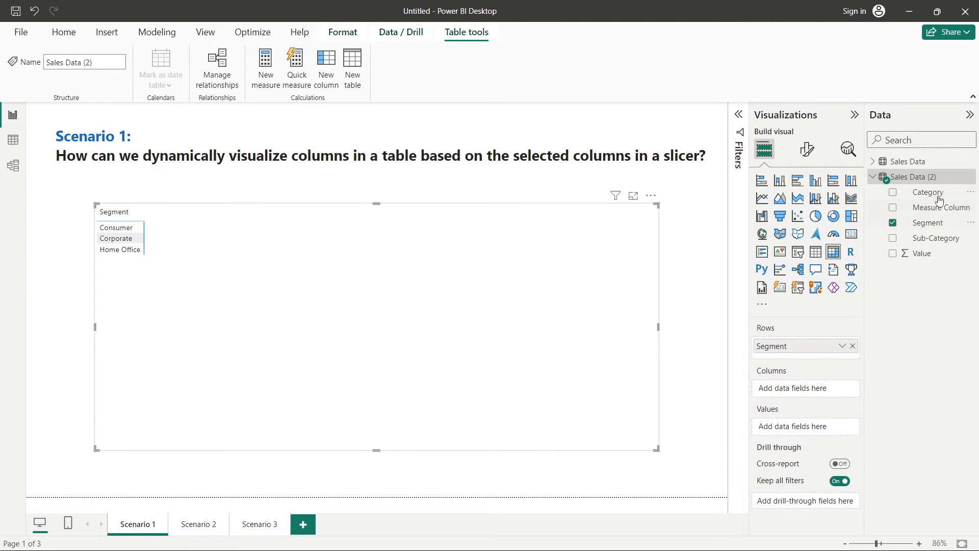
drag(938, 193, 807, 354)
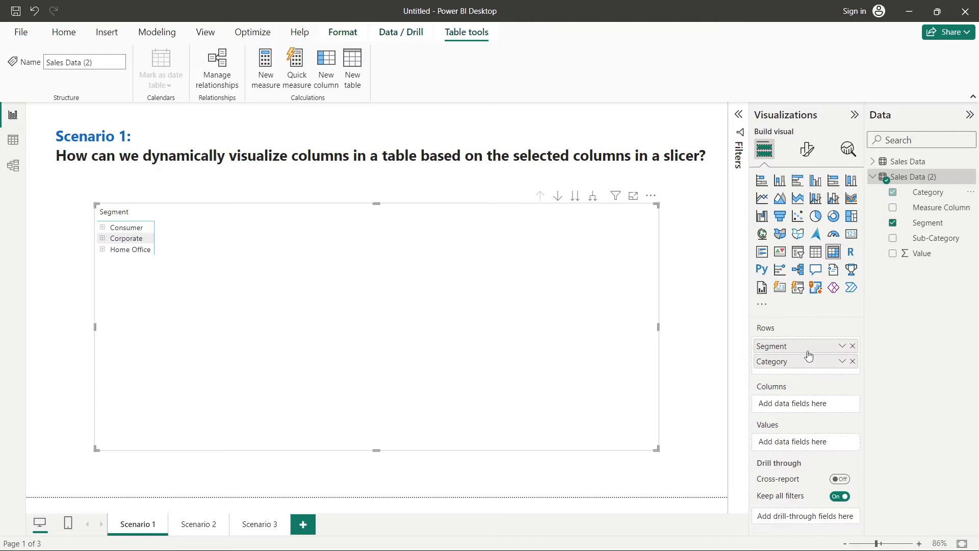
drag(935, 238, 818, 365)
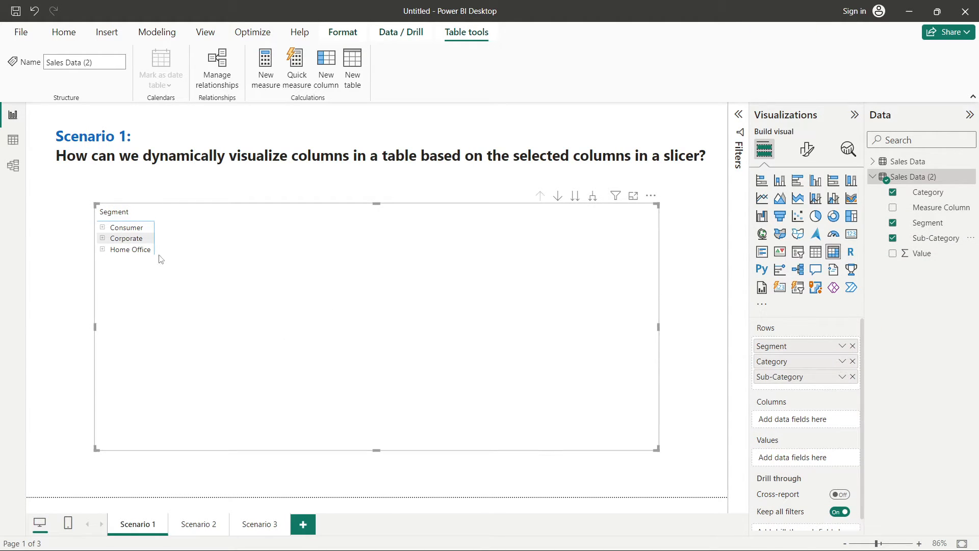
Expand the Consumer, Corporate and Home Office rows of the matrix to the Category level.
click(103, 227)
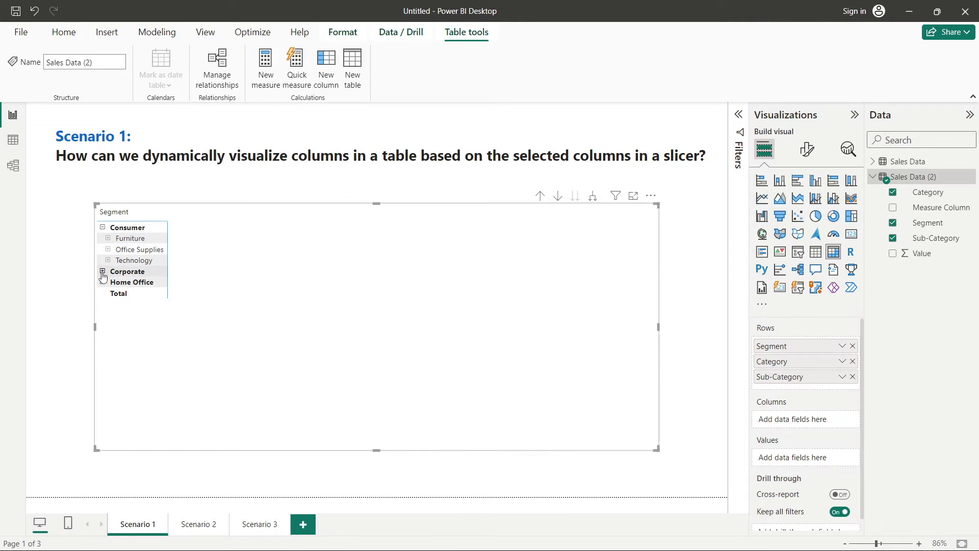
click(103, 270)
click(103, 315)
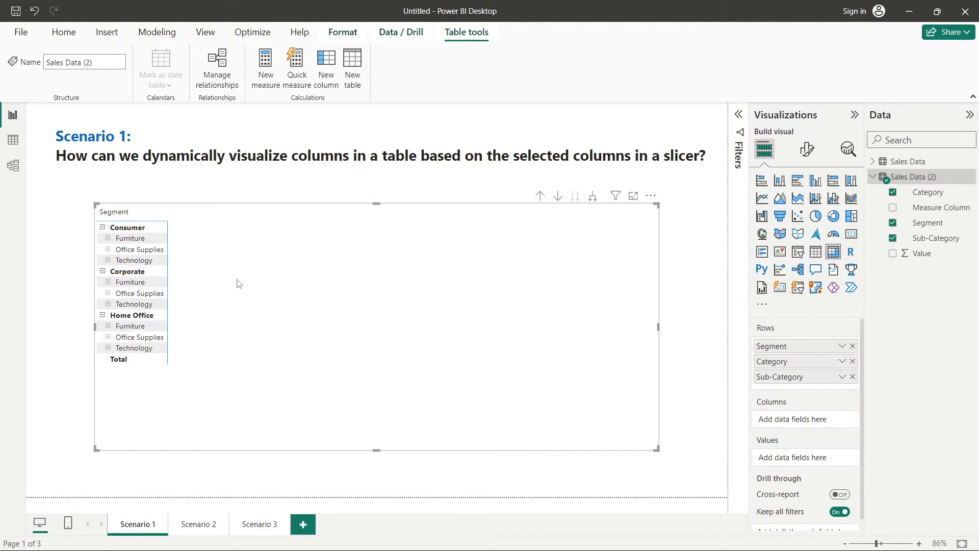
Add Measure Column to the matrix's columns and Value to its values.
scroll(237, 284, up, 3)
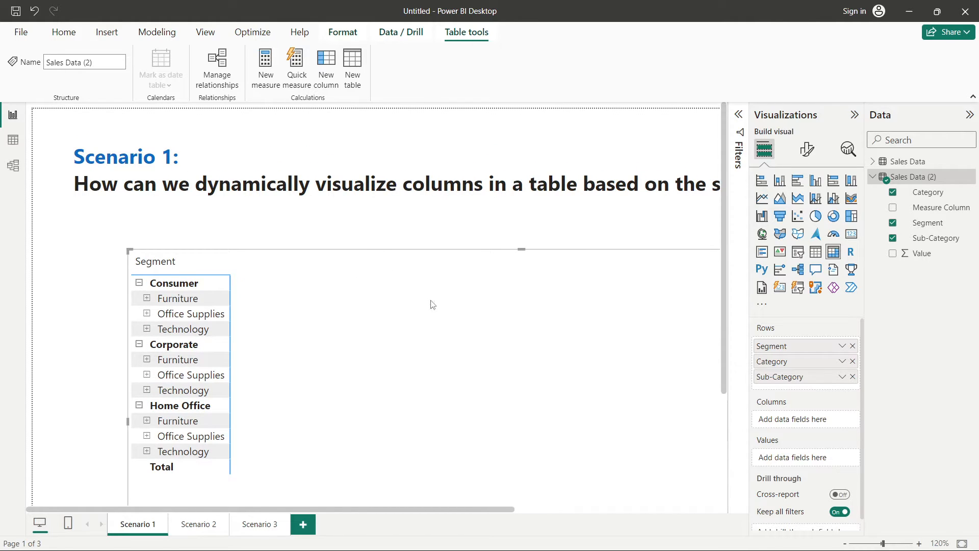
scroll(430, 306, down, 3)
scroll(416, 306, up, 1)
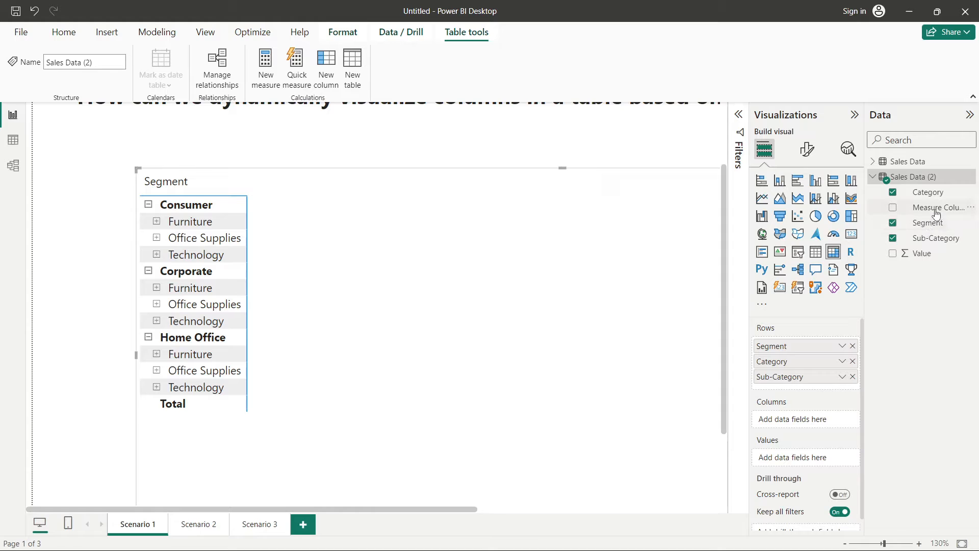
drag(934, 207, 824, 423)
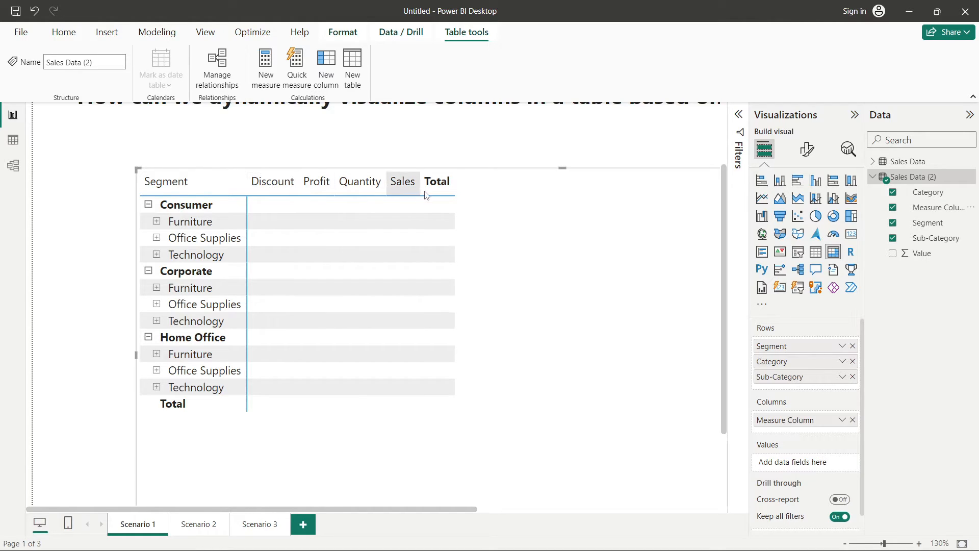
drag(918, 254, 822, 465)
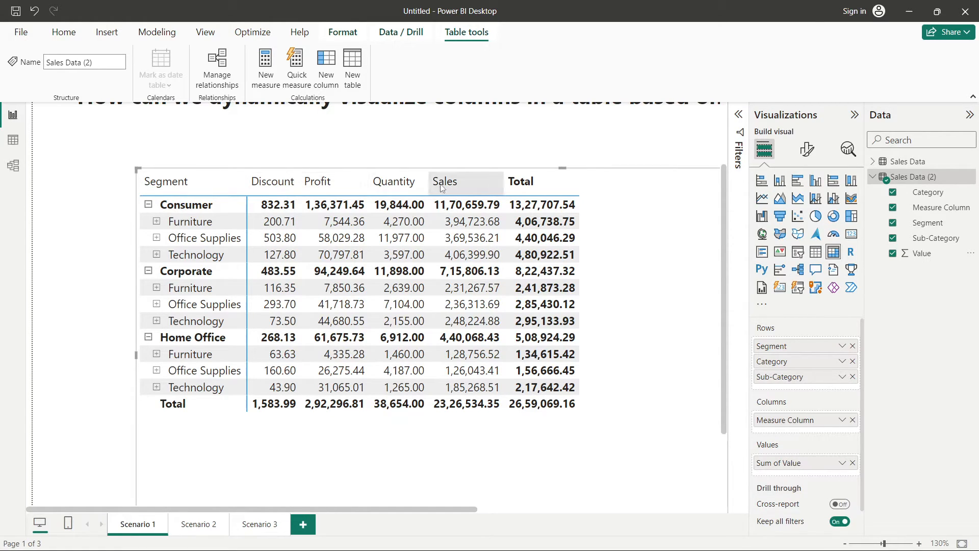
Shorten the matrix so that its lower edge sits just below the Total row.
scroll(220, 348, down, 1)
scroll(221, 348, down, 3)
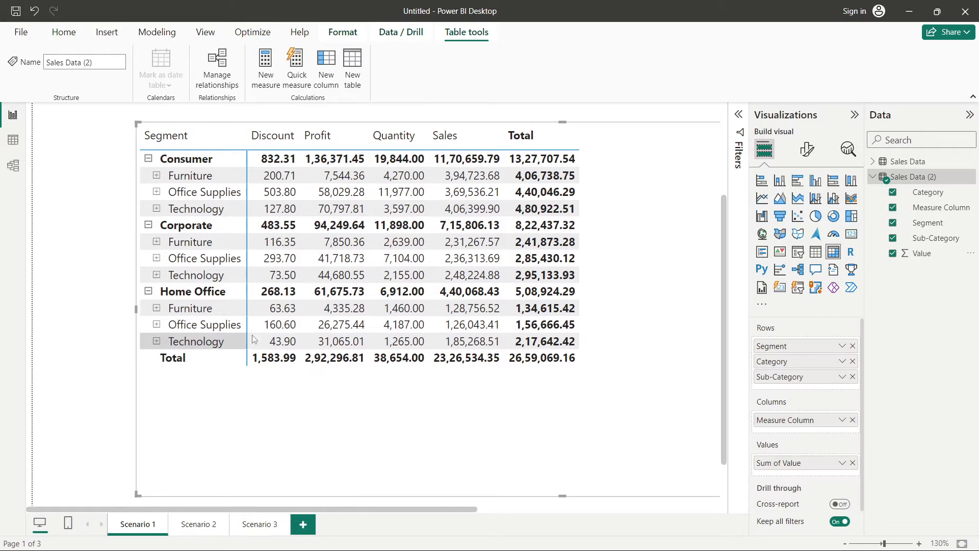
drag(562, 495, 555, 382)
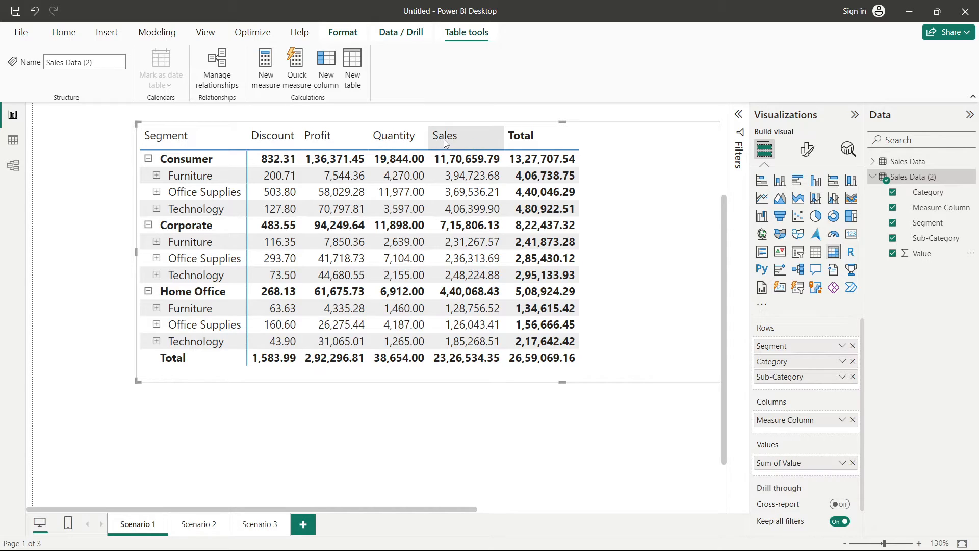
Insert an empty slicer below the matrix and narrow it to roughly a third of its width.
click(445, 444)
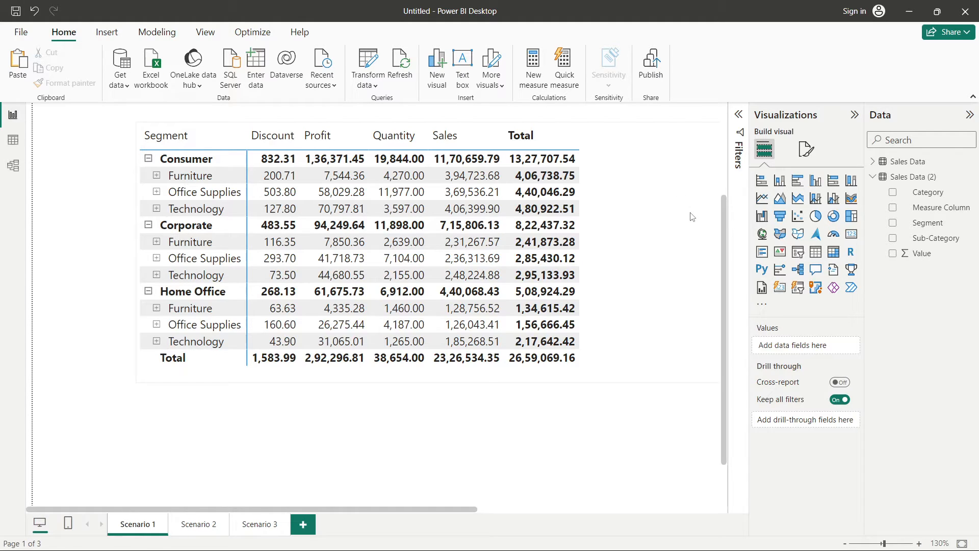
click(797, 253)
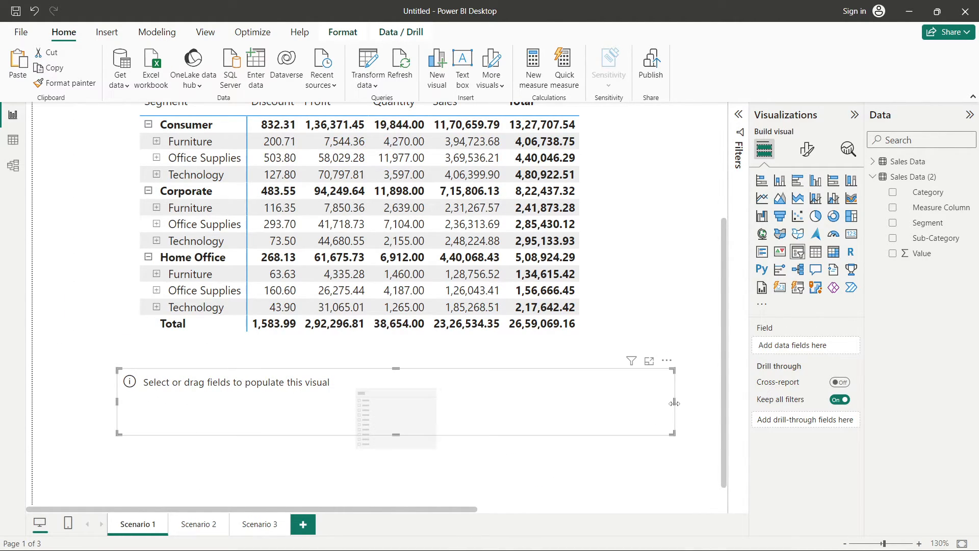
drag(674, 403, 277, 404)
drag(204, 377, 436, 389)
Resize the slicer, place it beside the matrix and assign the Measure Column field of Sales Data (2) to it.
scroll(436, 389, up, 2)
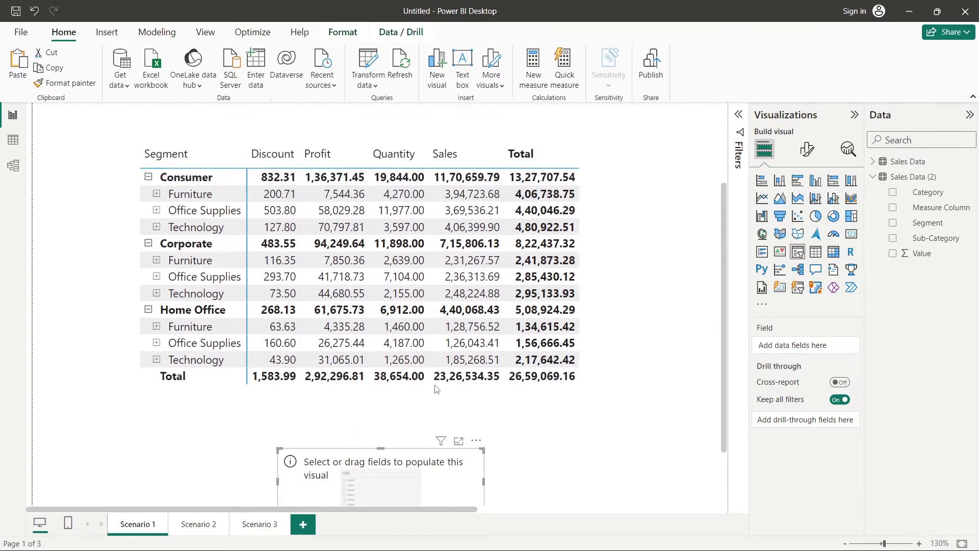
scroll(436, 389, up, 1)
drag(373, 477, 132, 142)
drag(34, 137, 86, 171)
drag(188, 198, 647, 161)
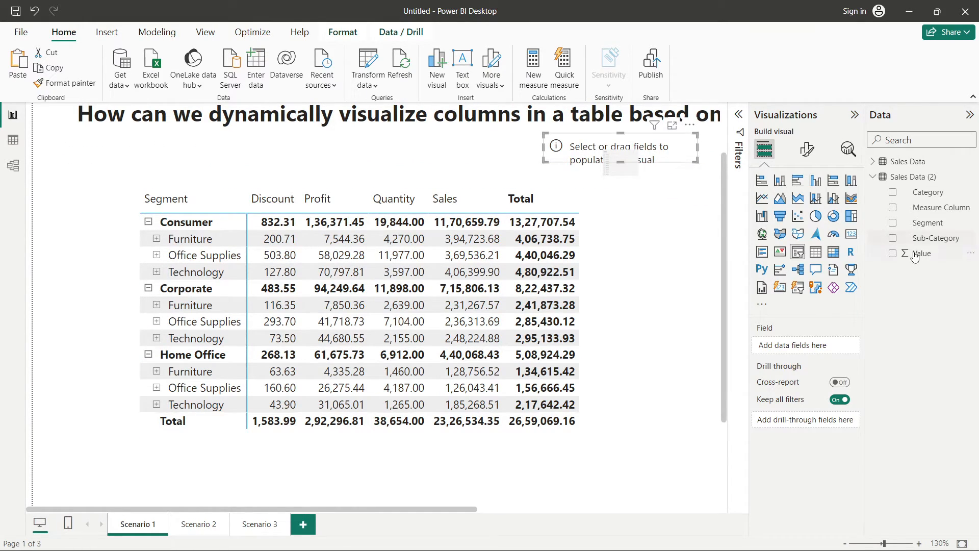
drag(932, 208, 660, 224)
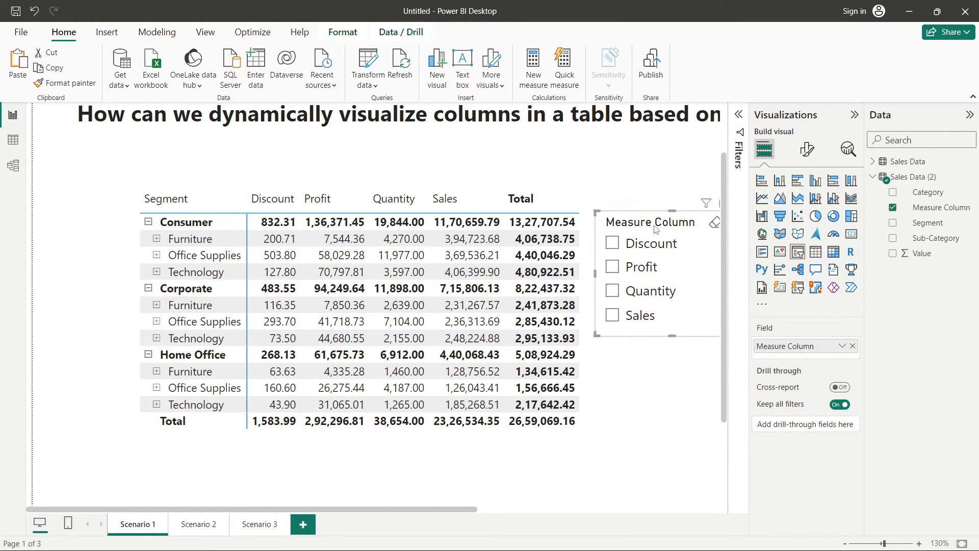
Test the slicer by selecting Discount, Profit and Quantity one at a time, and clear the selection.
click(616, 244)
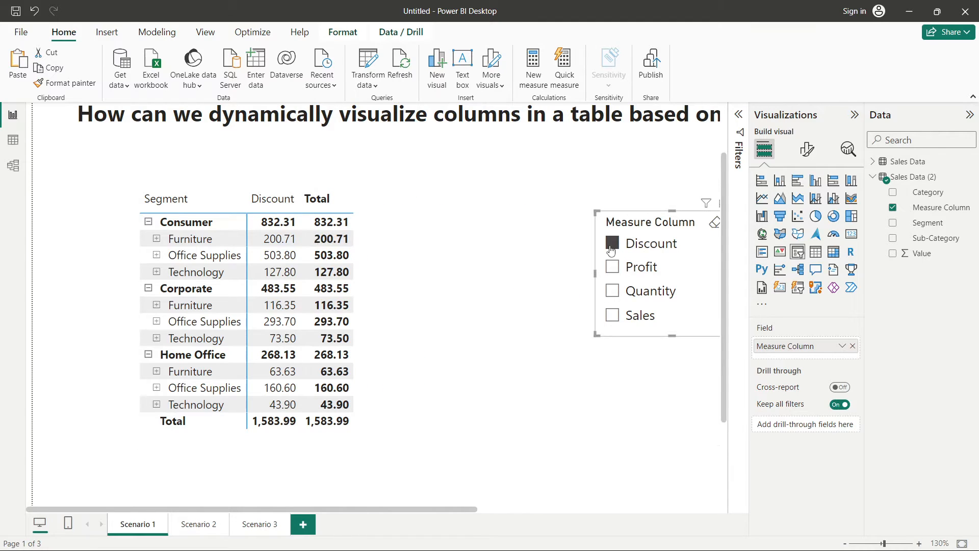
click(614, 267)
click(614, 289)
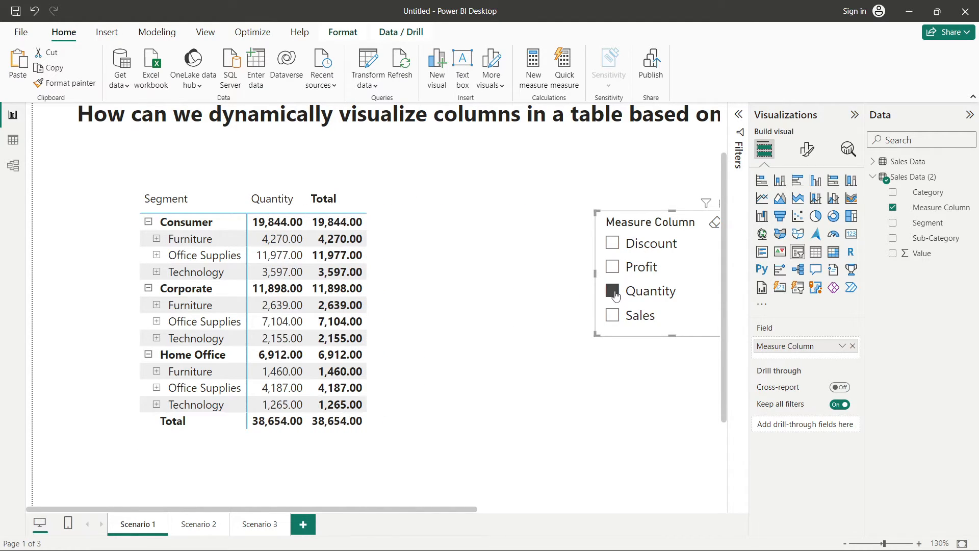
click(616, 290)
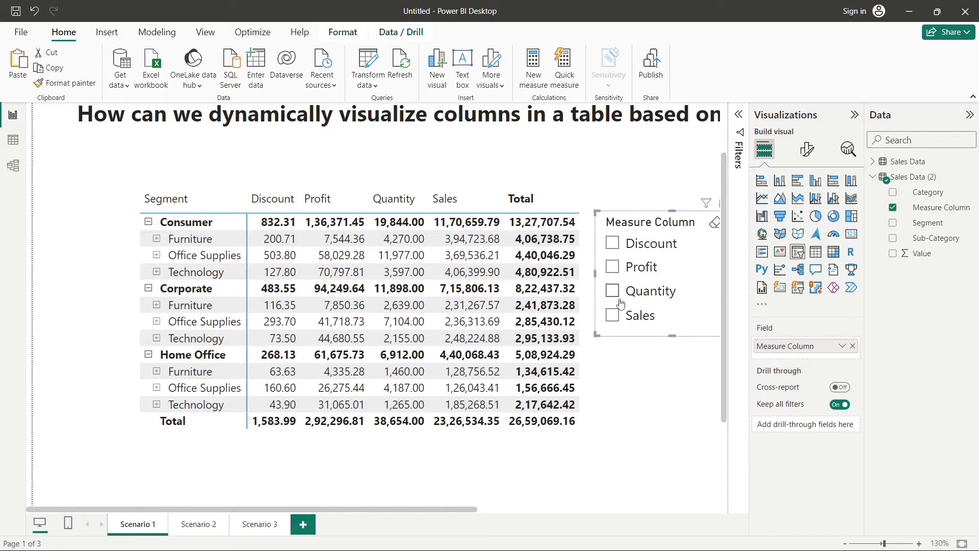
Select Quantity, Profit and Discount together in the Measure Column slicer.
click(615, 292)
ctrl+click(633, 267)
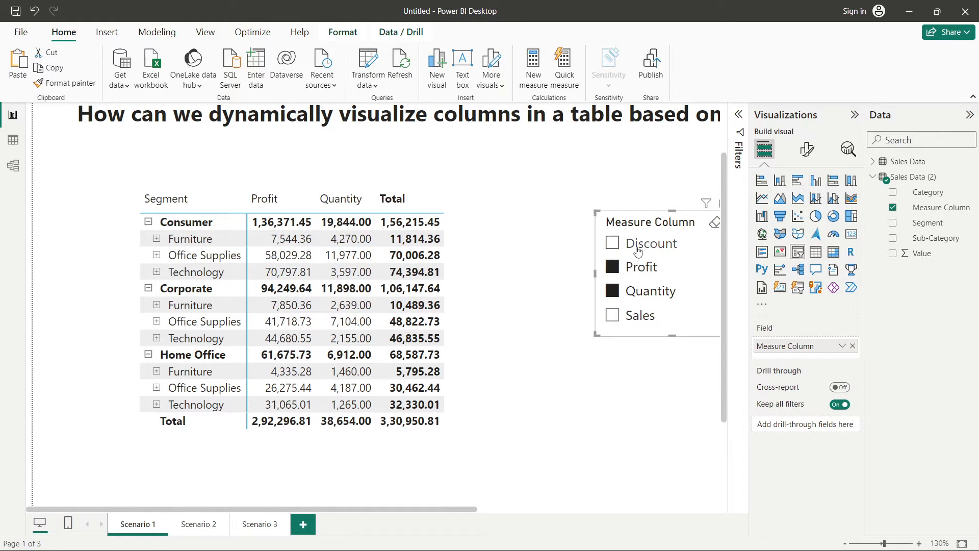
ctrl+click(641, 245)
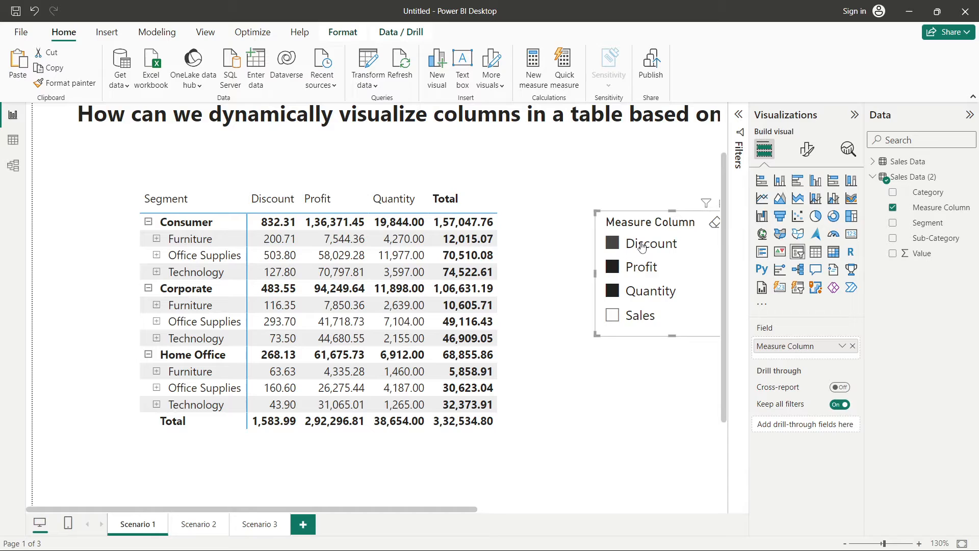
Move the slicer closer to the matrix and change its selection to Discount, Quantity and Sales.
drag(653, 226, 629, 199)
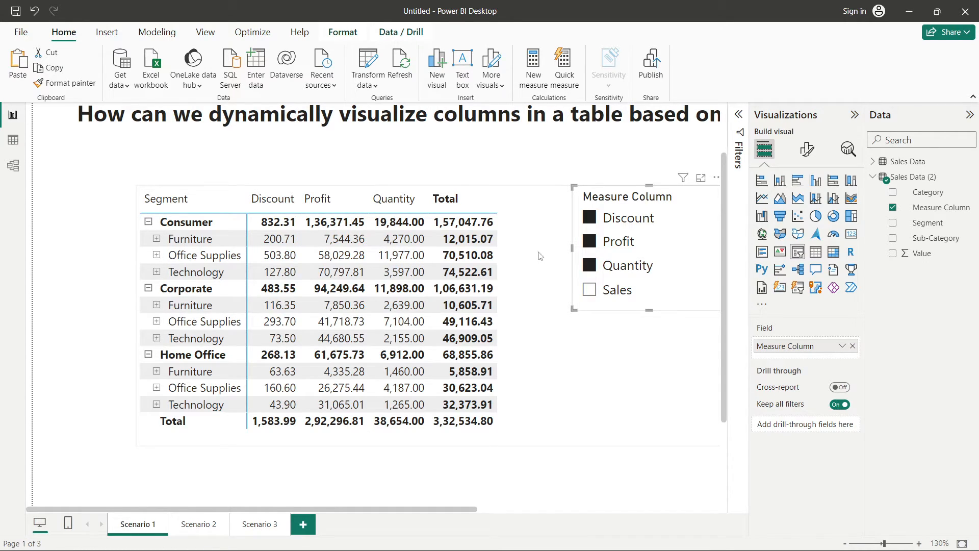
click(591, 244)
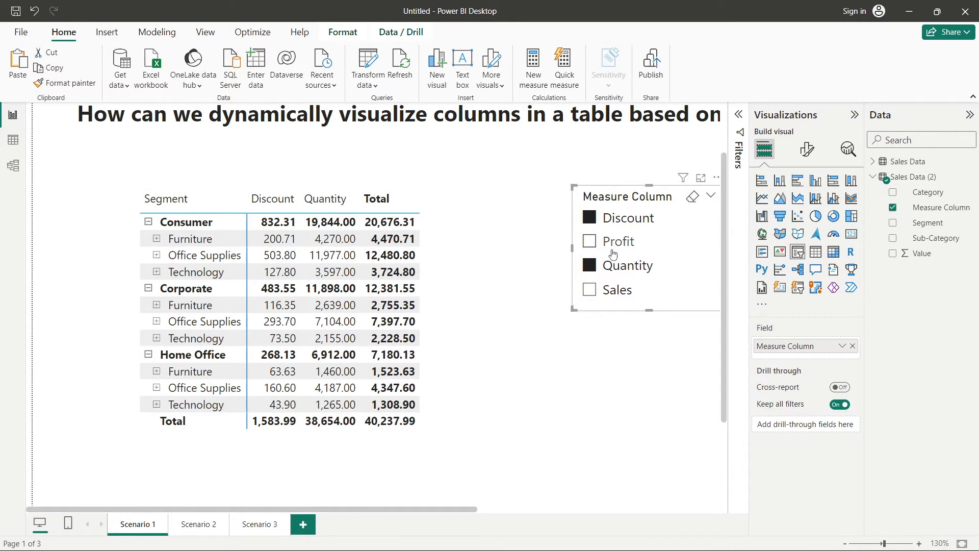
click(588, 293)
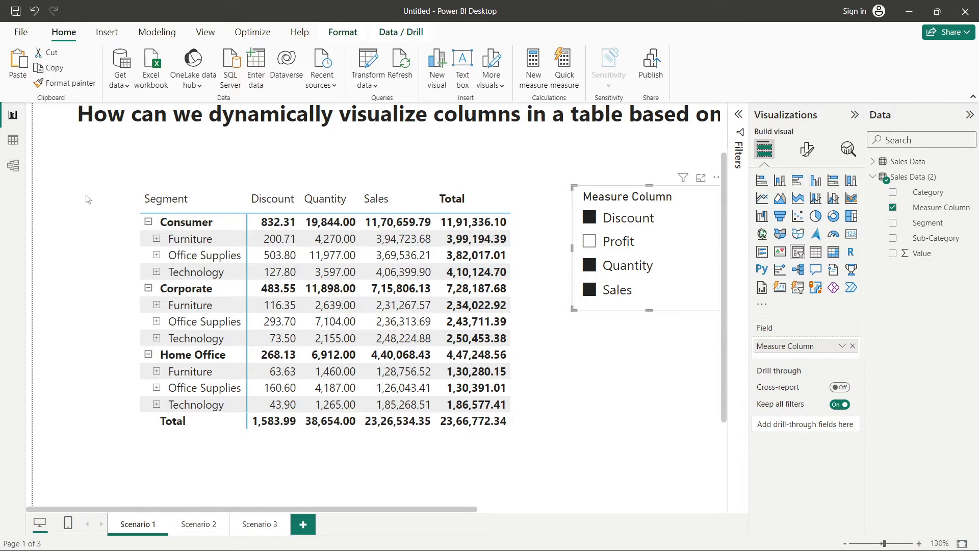
Go to the Scenario 2 page, collapse the Sales Data (2) field list and expand the Sales Data one.
scroll(87, 199, up, 3)
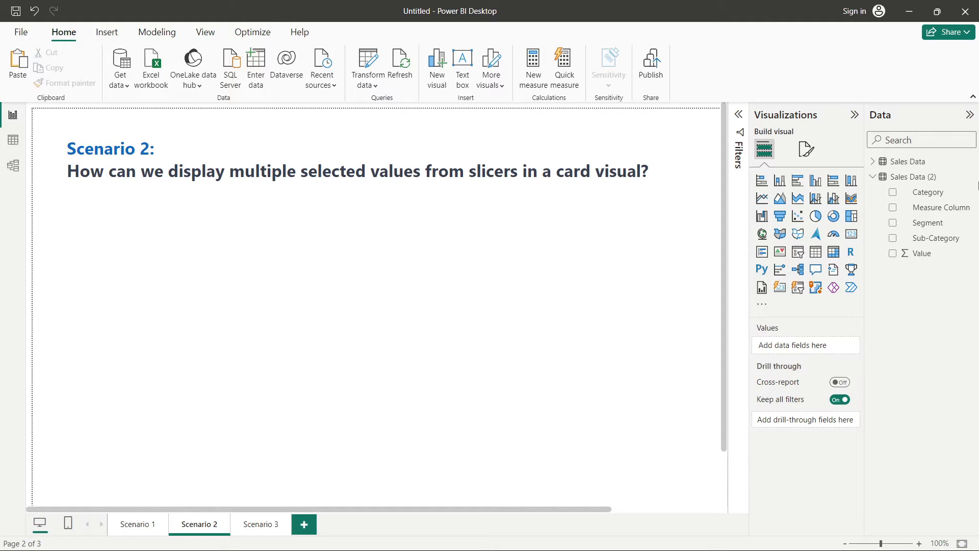
click(872, 177)
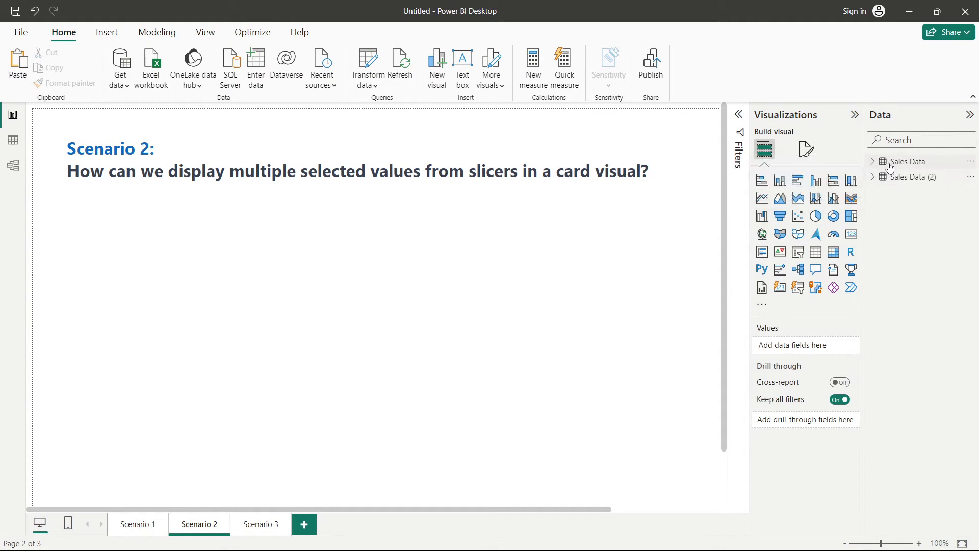
click(889, 162)
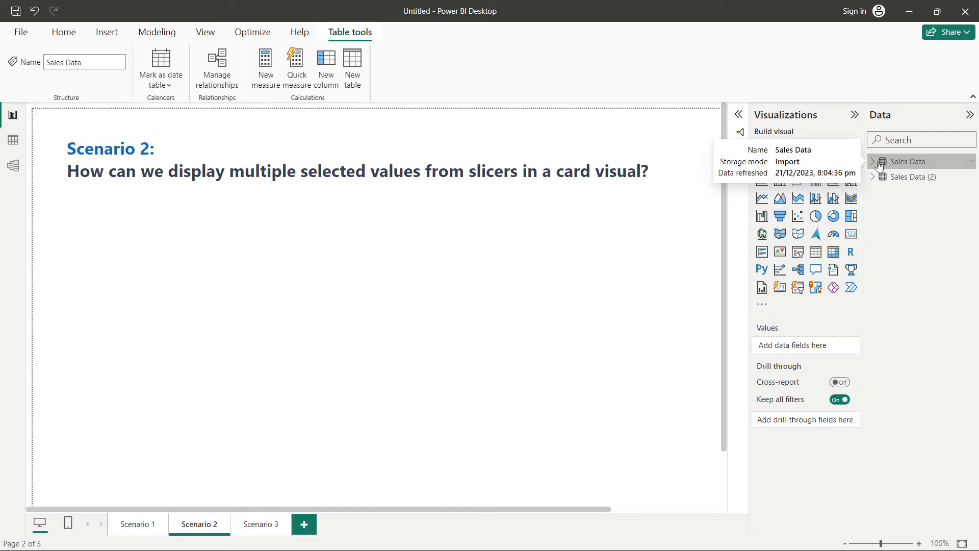
click(872, 162)
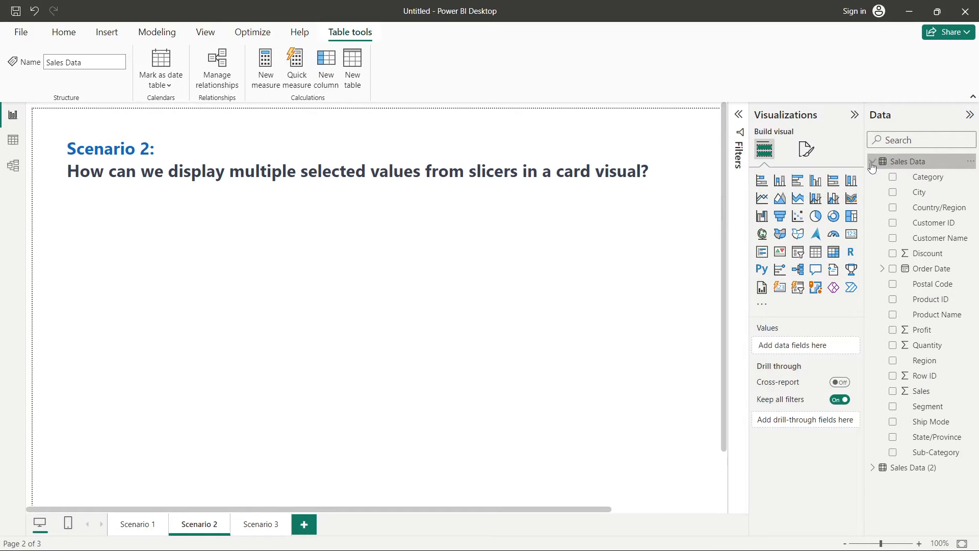
Add a card visual based on the Region field, make it narrower and place it just under the Scenario 2 heading.
click(849, 237)
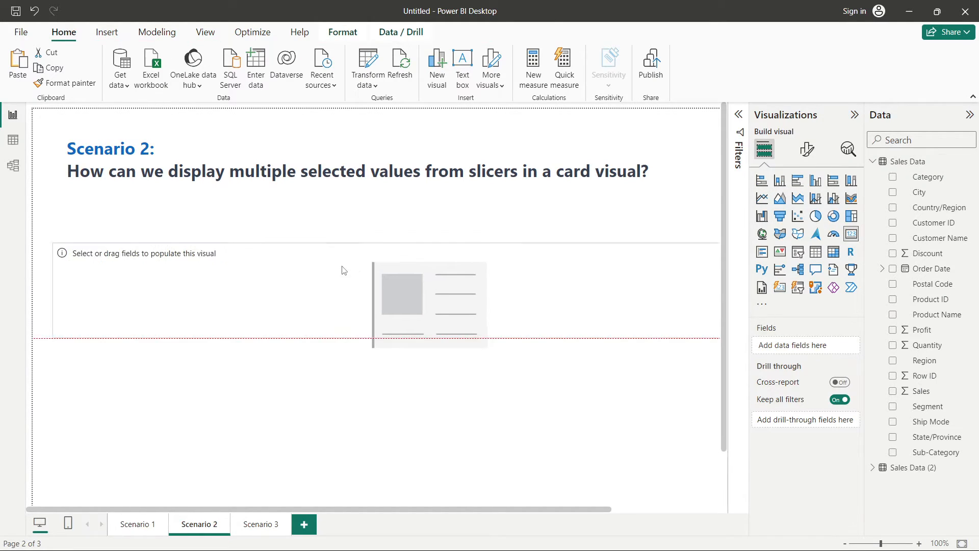
drag(34, 290, 190, 292)
drag(304, 279, 194, 296)
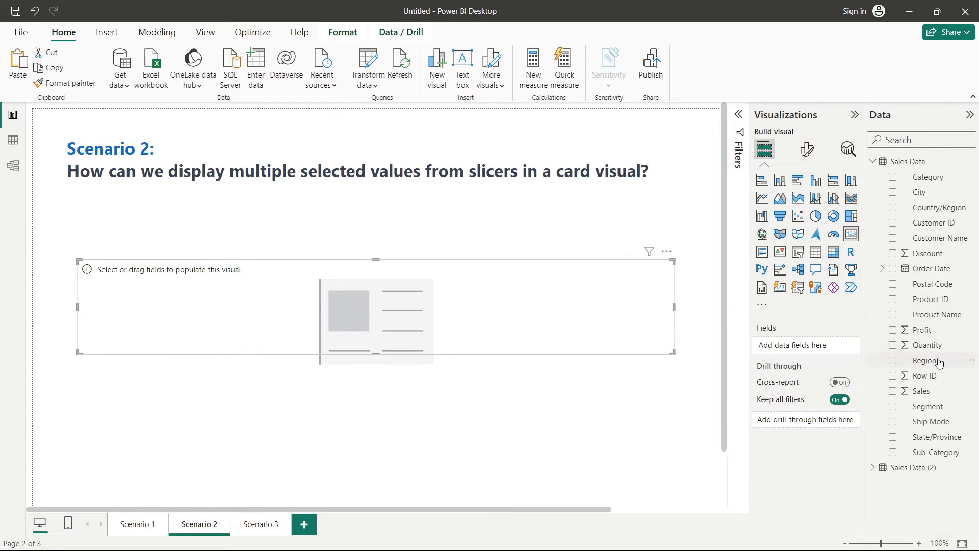
drag(937, 360, 550, 319)
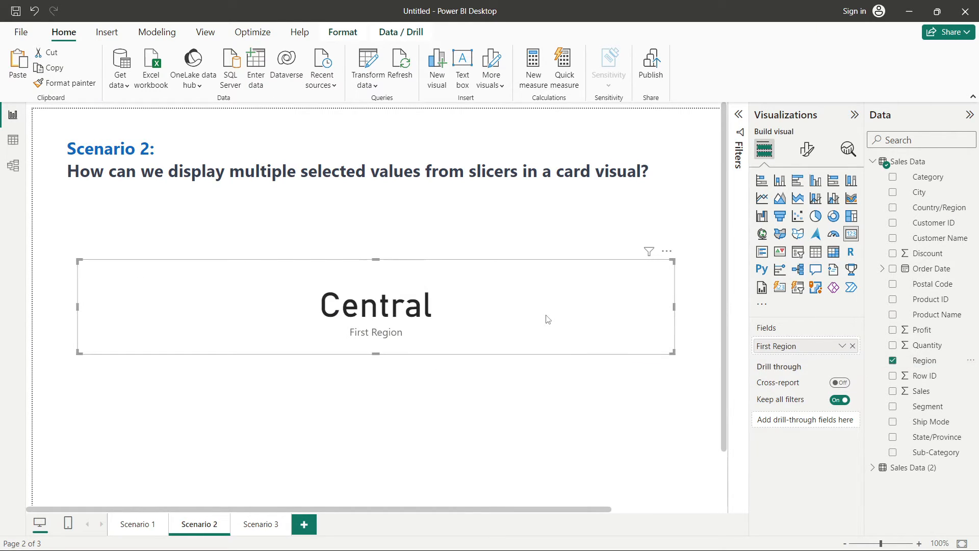
drag(506, 289, 498, 239)
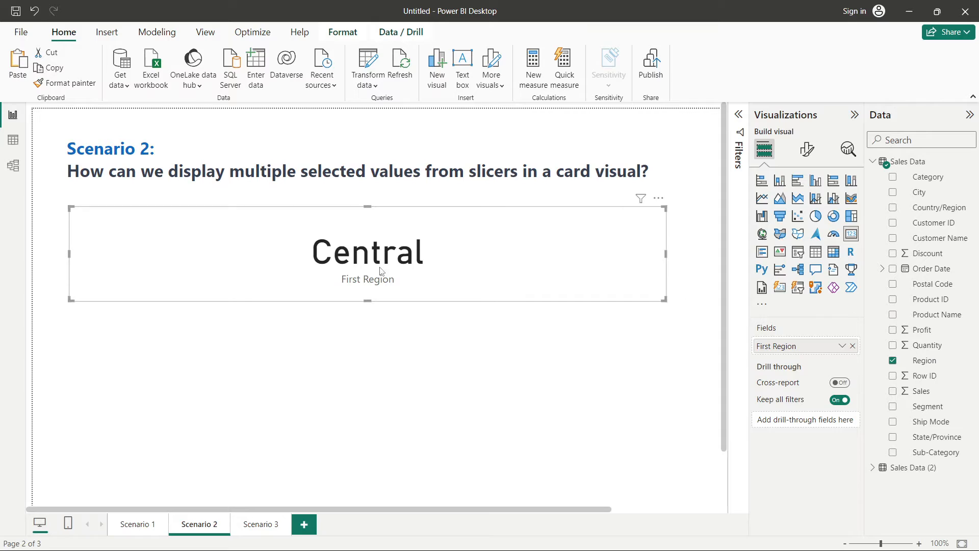
Add a slicer on the Sales Data Region field below the card and narrow it to fit its list.
click(569, 340)
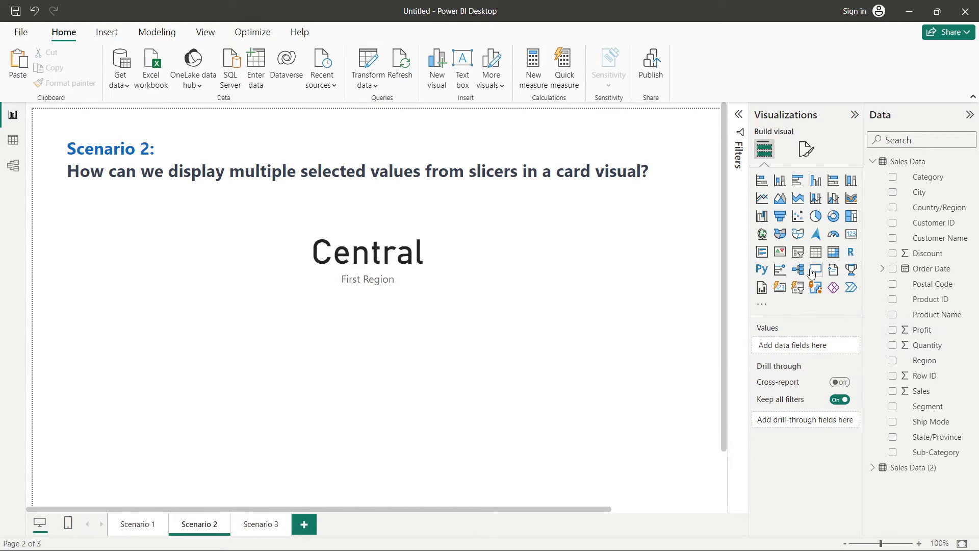
click(799, 251)
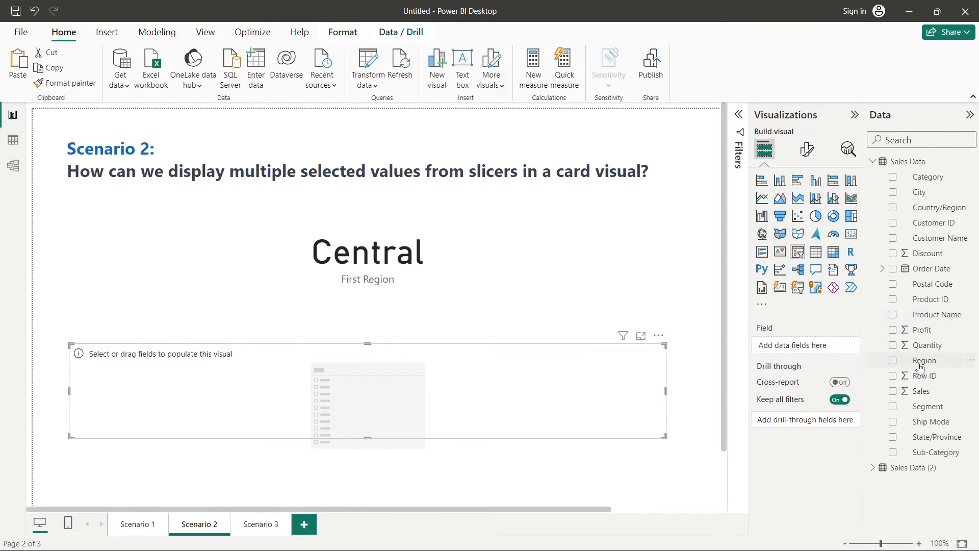
drag(921, 363, 430, 385)
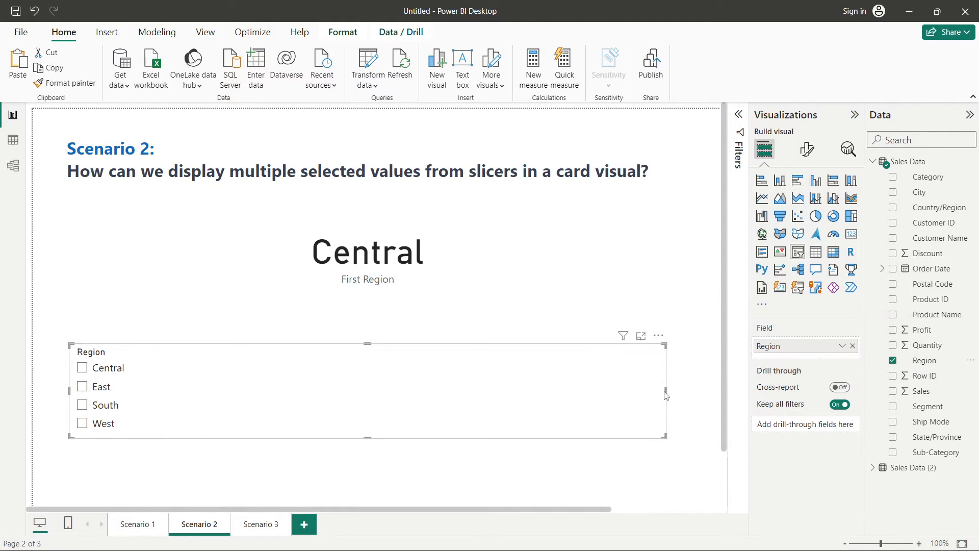
drag(666, 390, 179, 421)
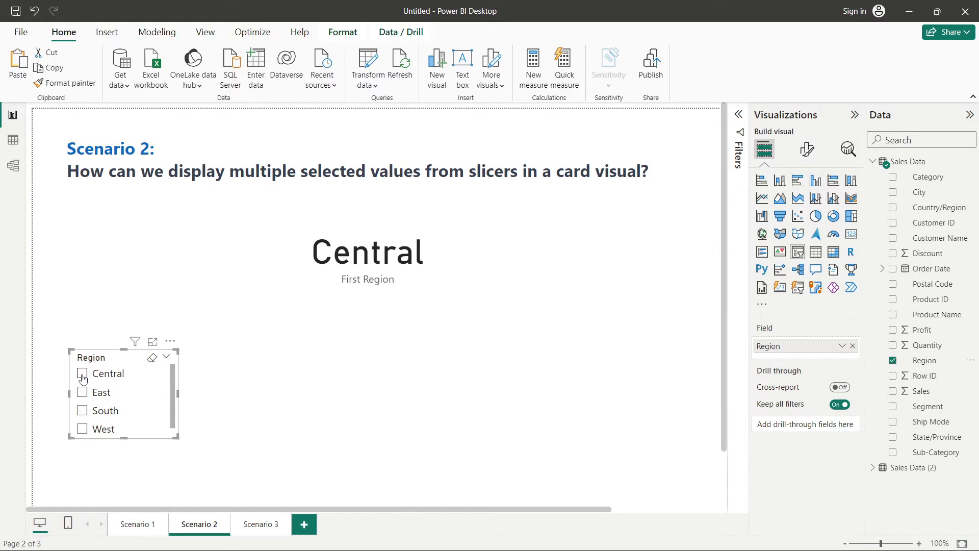
Select Central, East and South in the Region slicer, and deselect South to leave Central and East chosen.
click(83, 375)
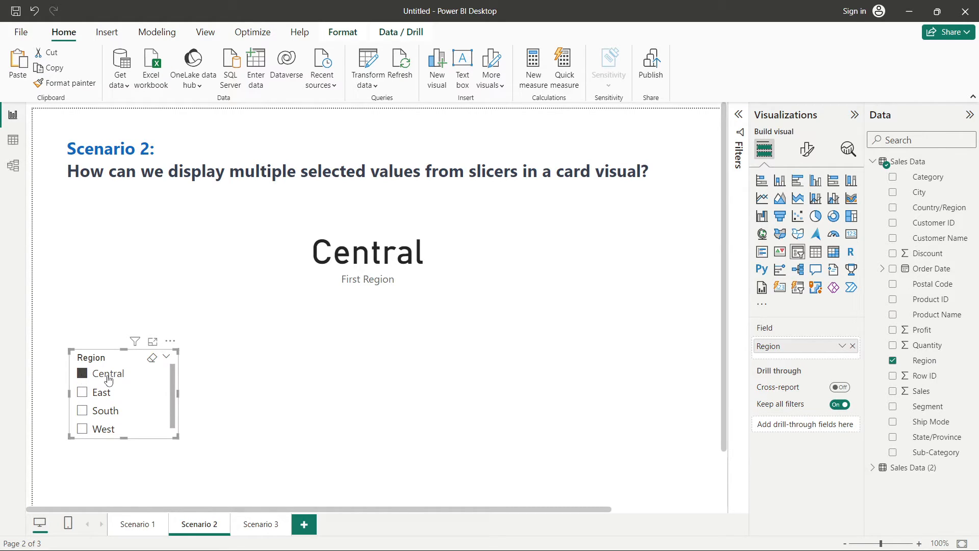
ctrl+click(81, 393)
ctrl+click(82, 411)
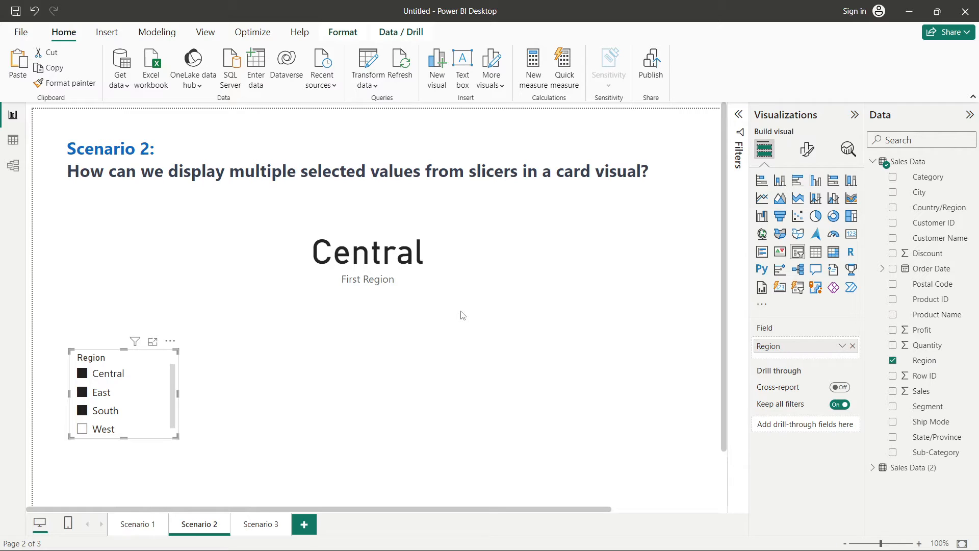
click(83, 410)
click(621, 349)
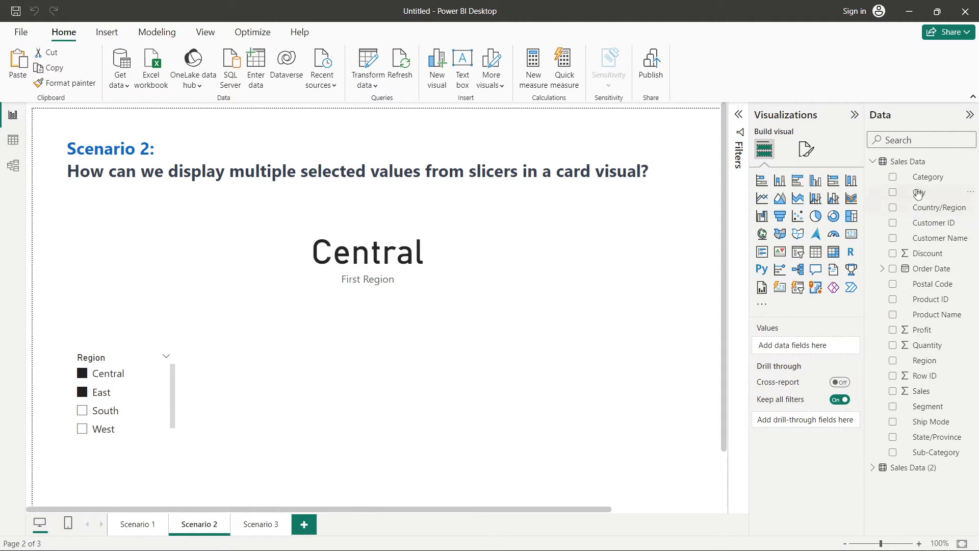
Create a new measure in the Sales Data table and name it Dynamic Card.
right_click(928, 178)
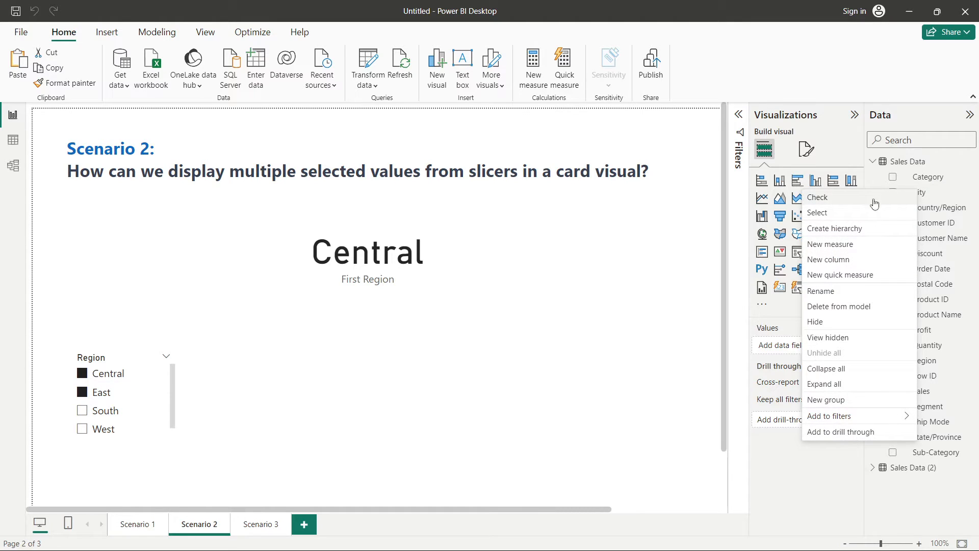
click(826, 245)
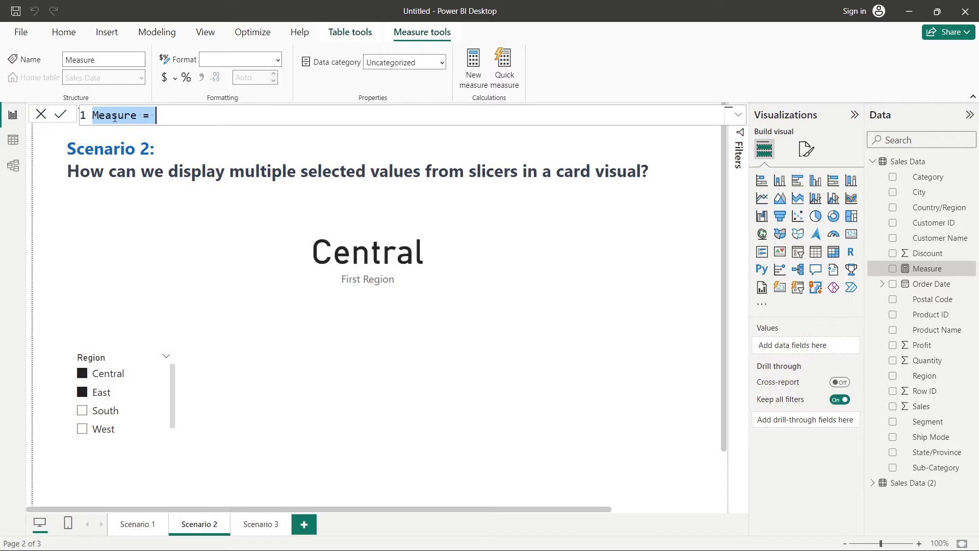
double_click(113, 116)
text(Dynami)
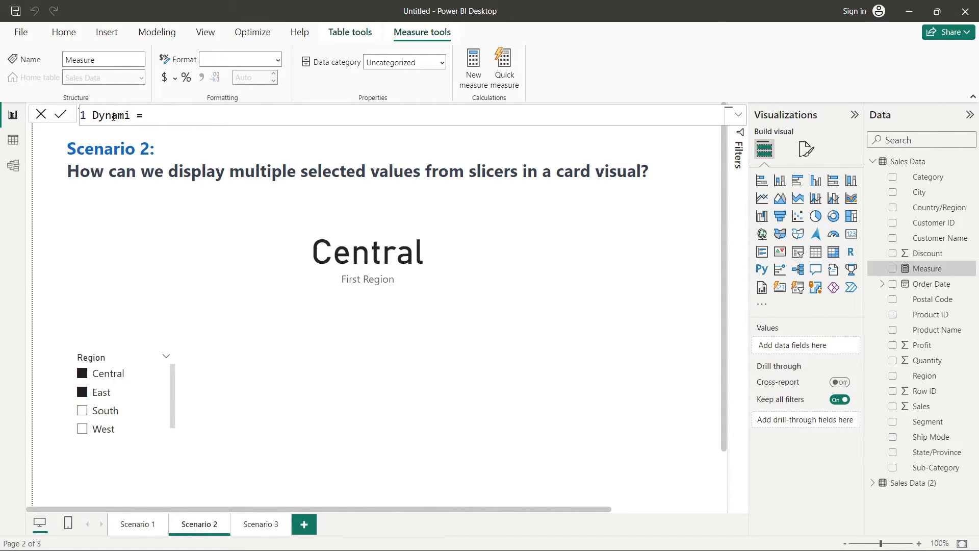
text(c Card)
Define the Dynamic Card measure as CONCATENATEX('Sales Data', 'Sales Data'[Region]) and commit the formula.
click(243, 119)
text(cont)
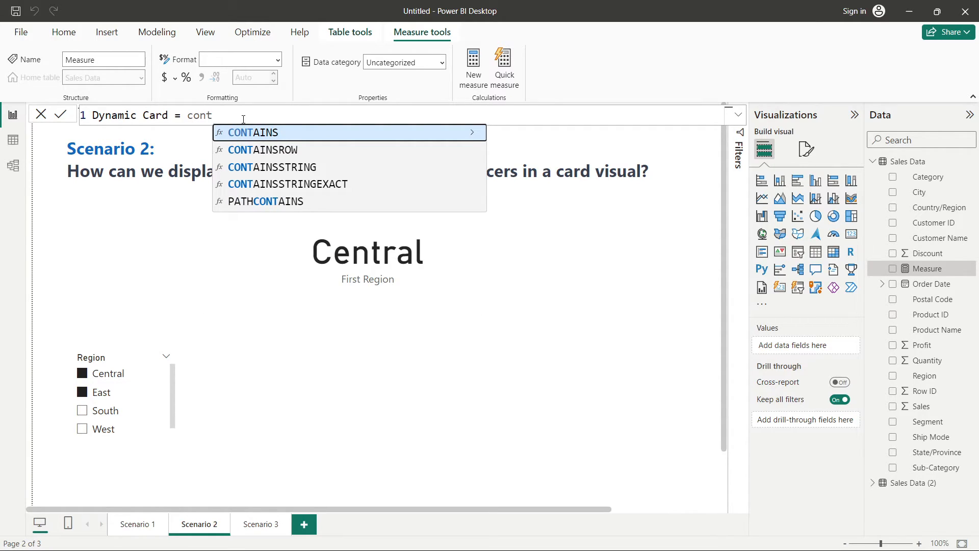
key(BackSpace)
text(ca)
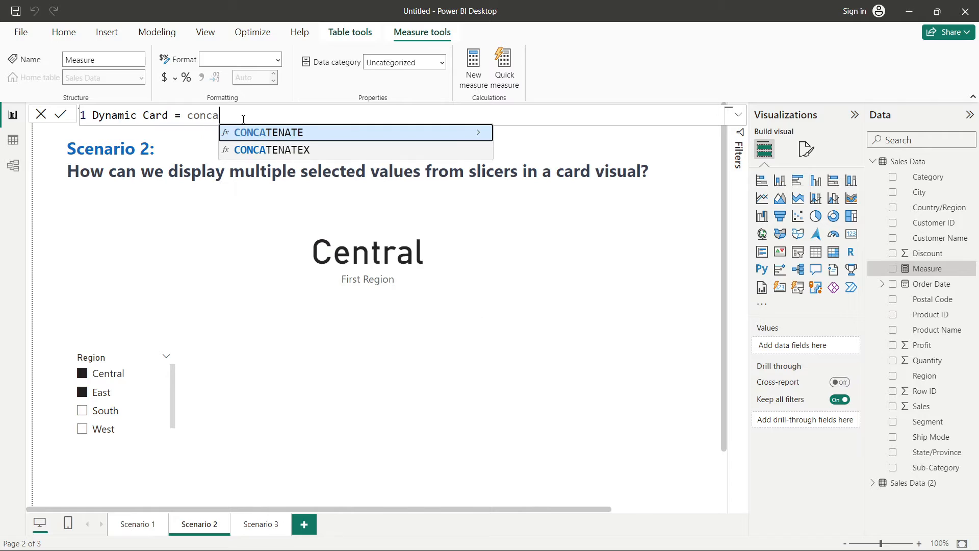
click(305, 154)
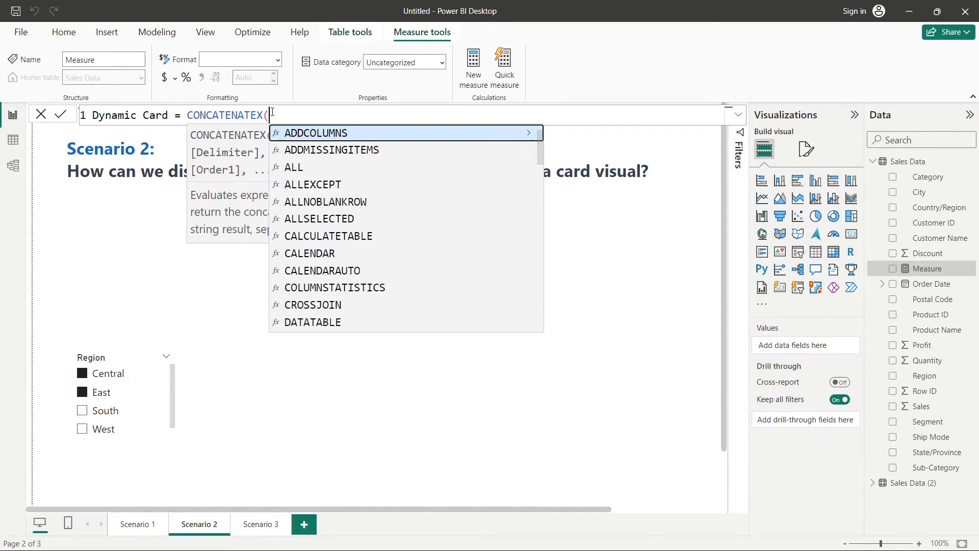
key(Escape)
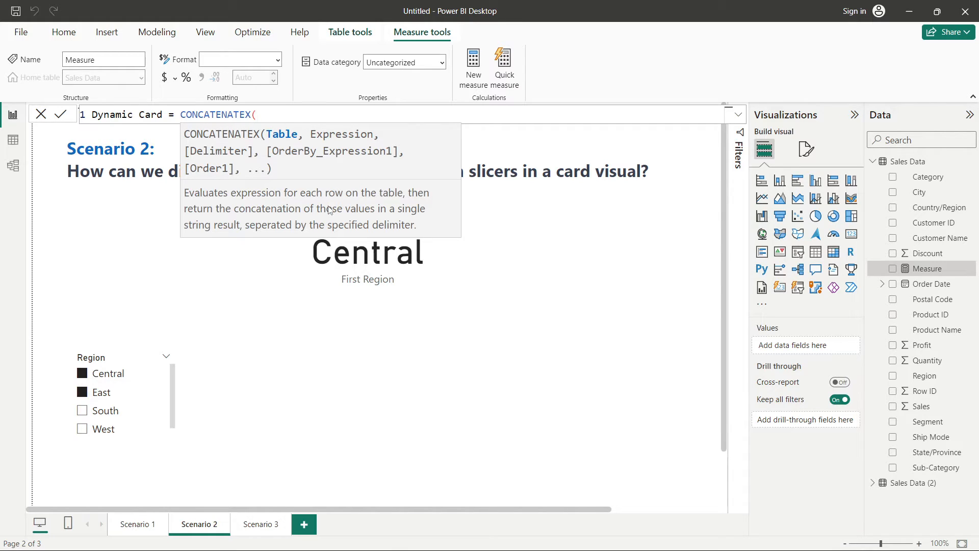
text(sale)
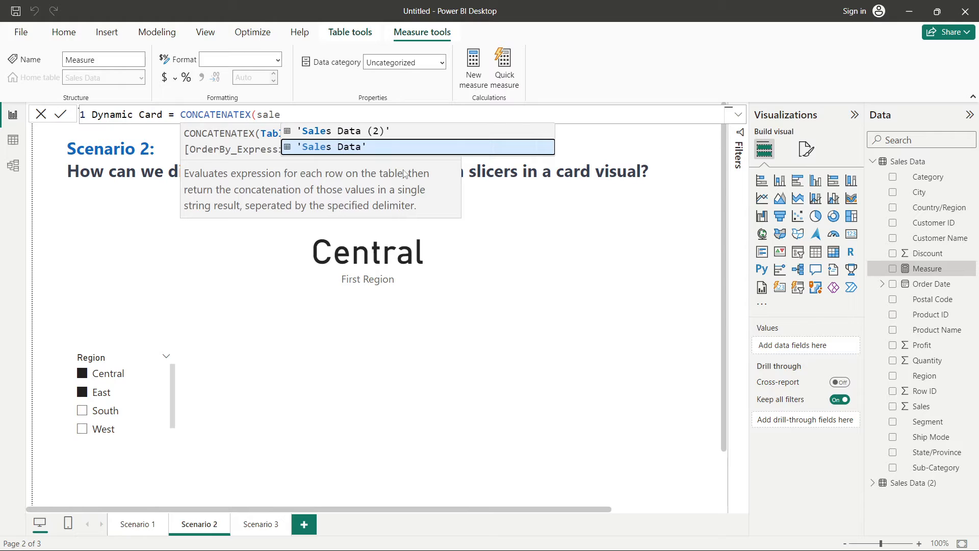
click(384, 153)
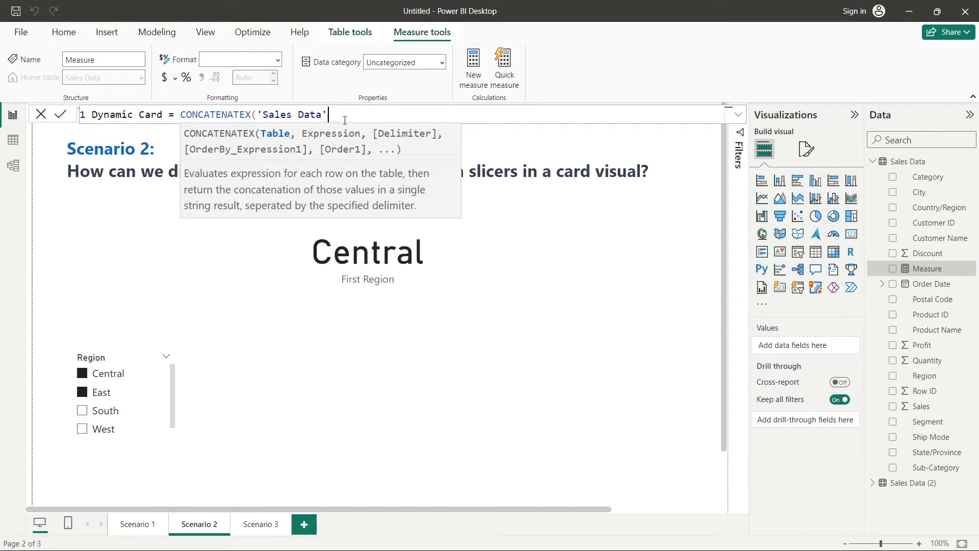
text(, regi)
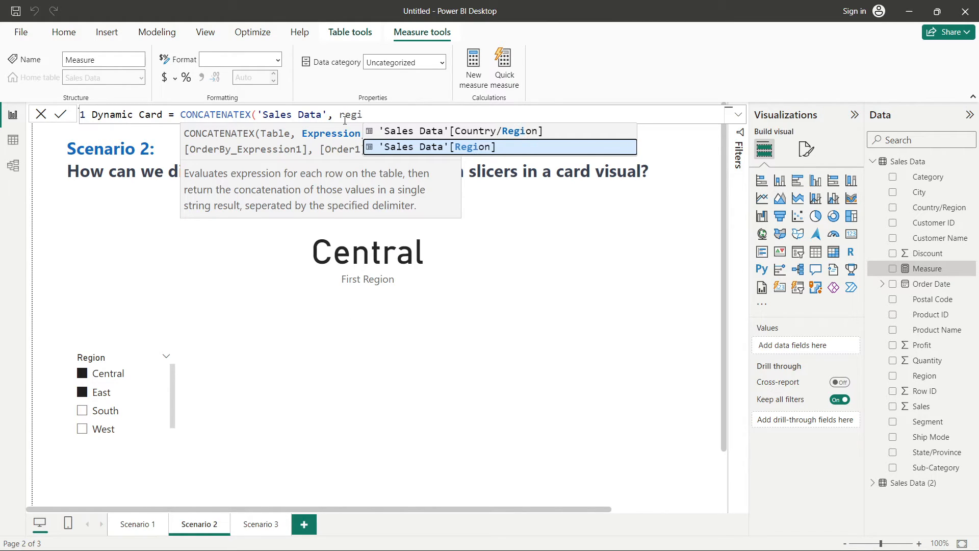
key(Tab)
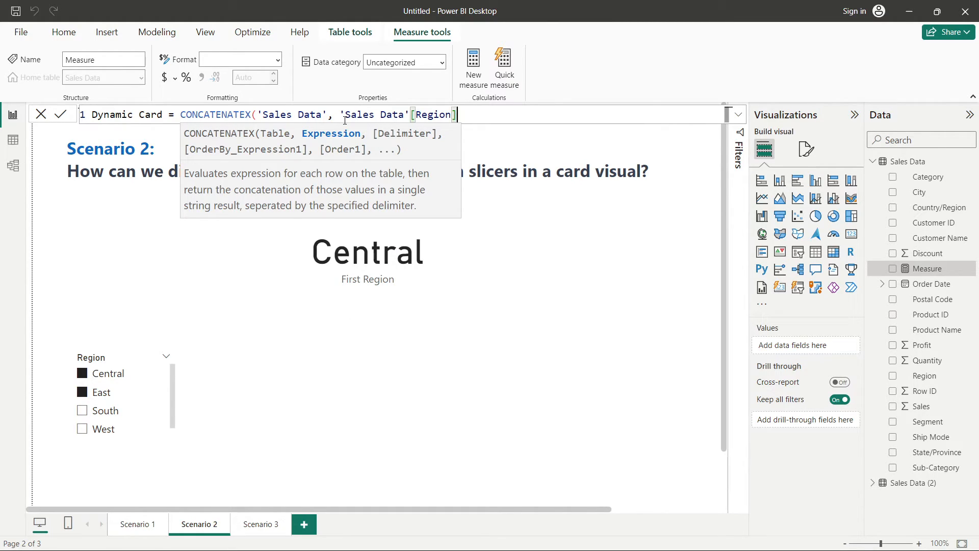
text())
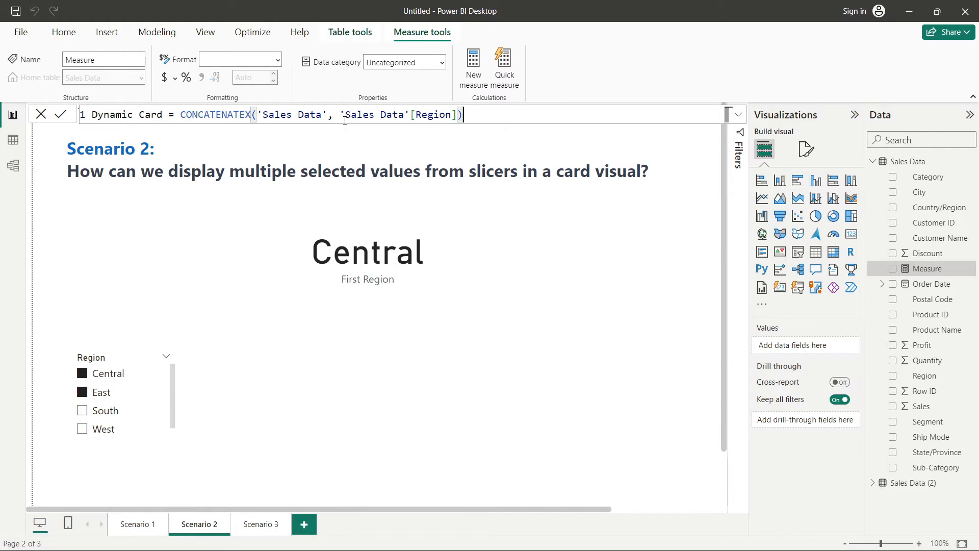
click(62, 115)
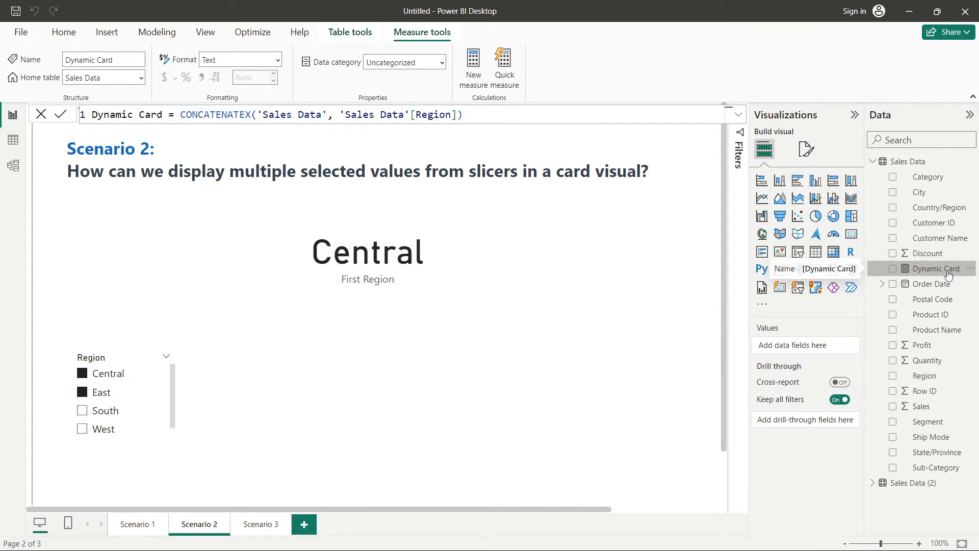
Replace the card's First Region field with the Dynamic Card measure and make the card slightly shorter.
click(513, 255)
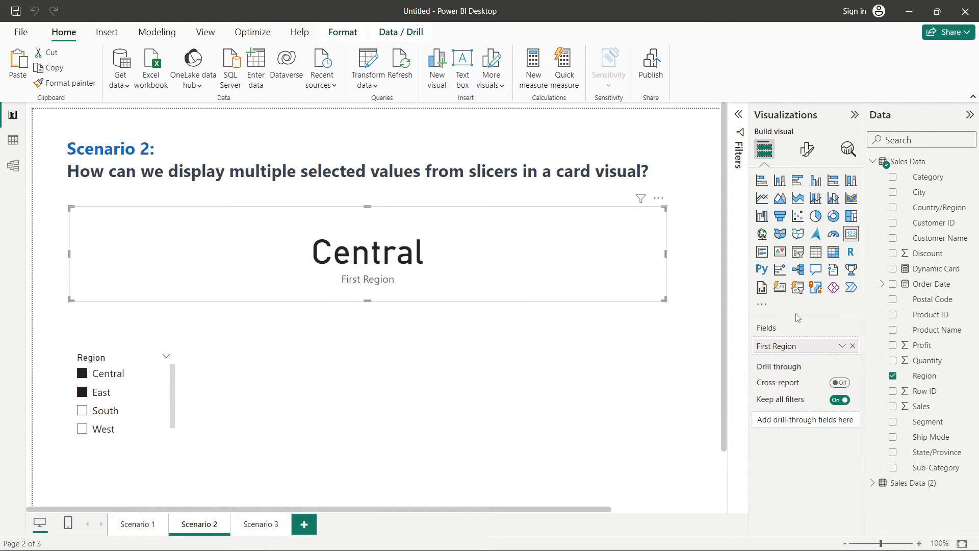
click(853, 346)
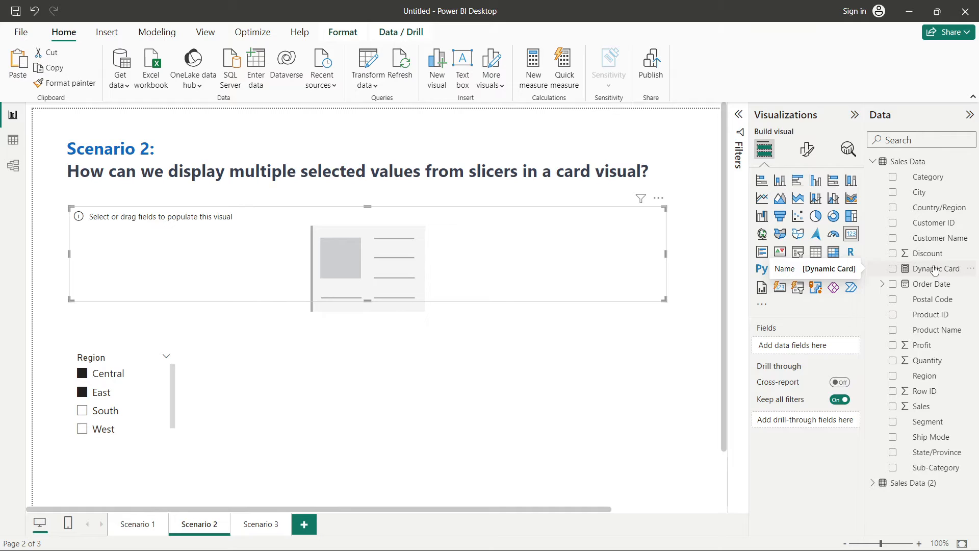
drag(939, 274, 806, 350)
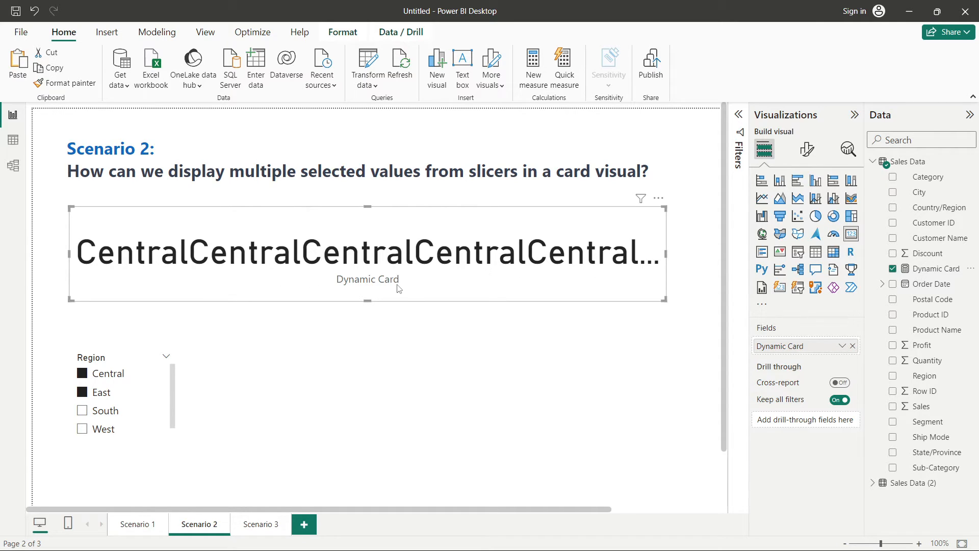
drag(367, 301, 400, 323)
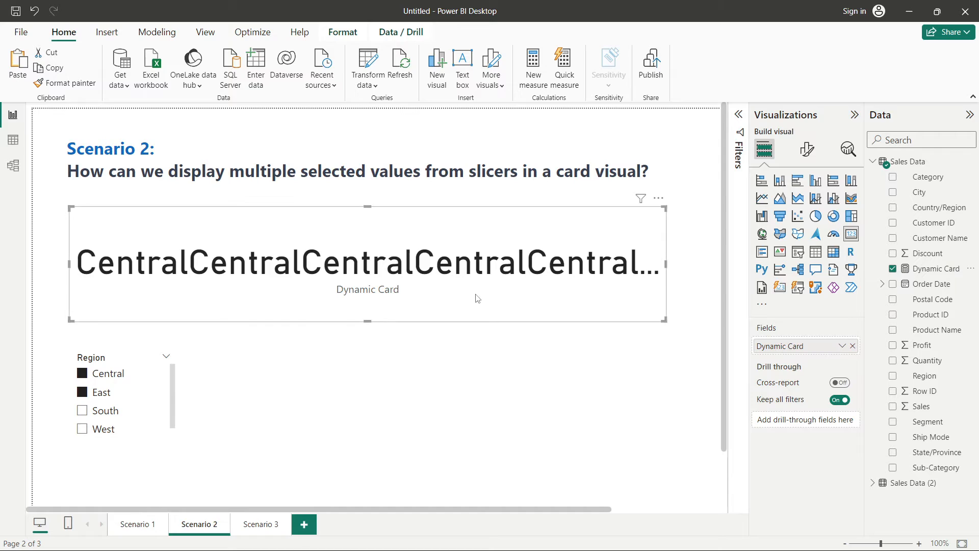
drag(367, 321, 370, 294)
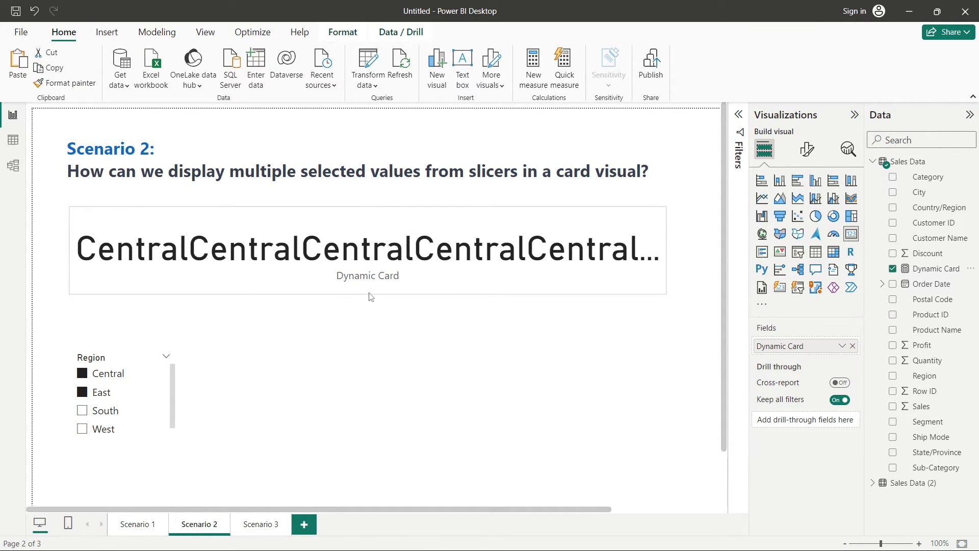
Test the card by filtering the Region slicer to East alone, and to Central and East together.
click(82, 392)
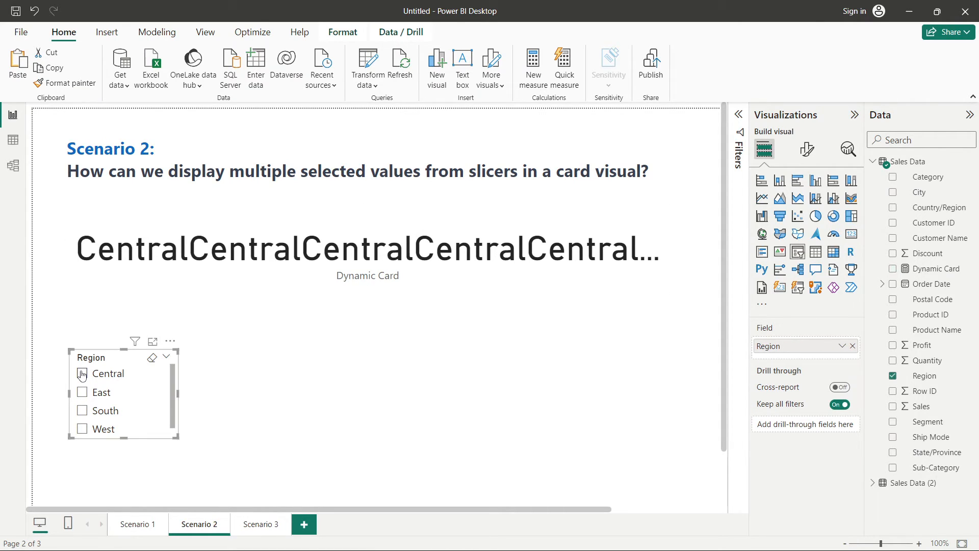
click(81, 411)
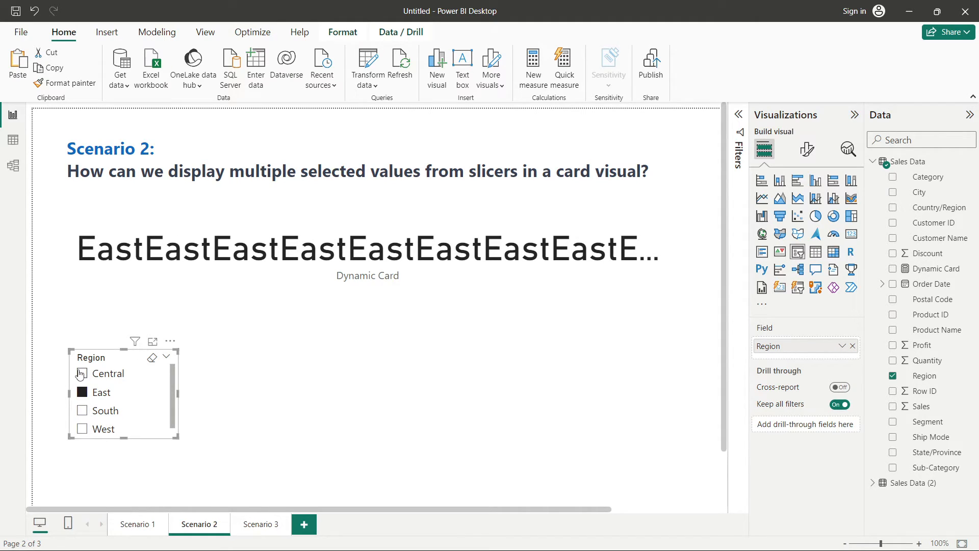
click(81, 374)
click(315, 268)
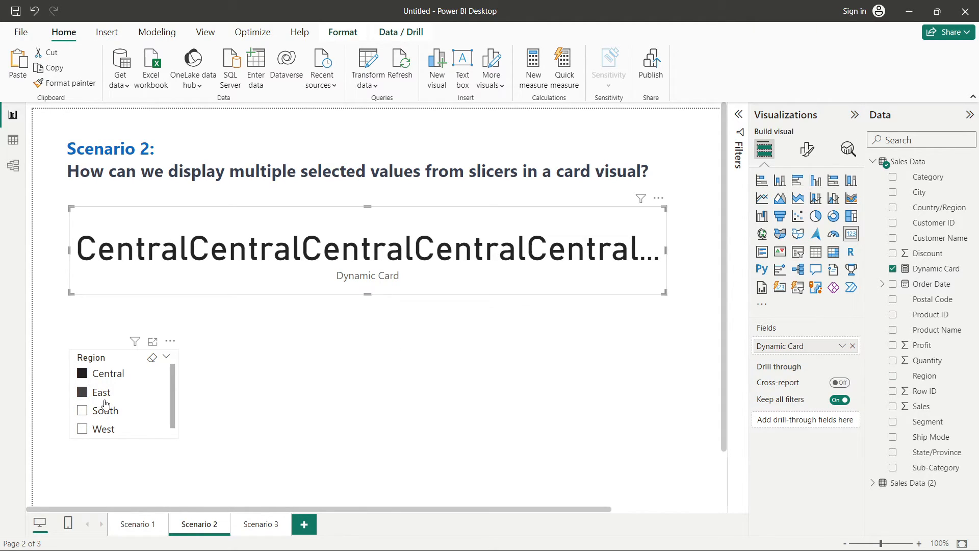
Replace the table argument of CONCATENATEX in the Dynamic Card measure with DISTINCT('Sales Data'[Region]) and commit the formula.
click(936, 269)
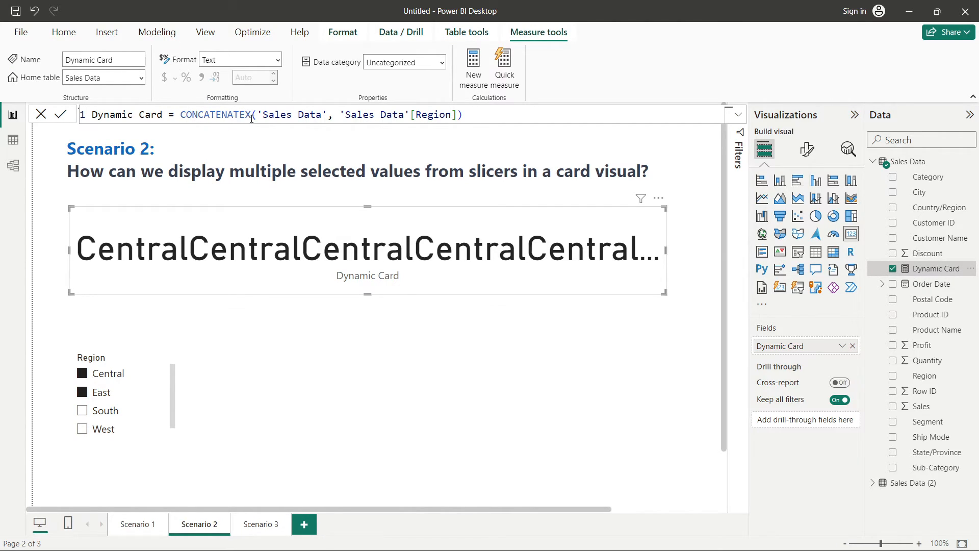
click(230, 118)
click(263, 115)
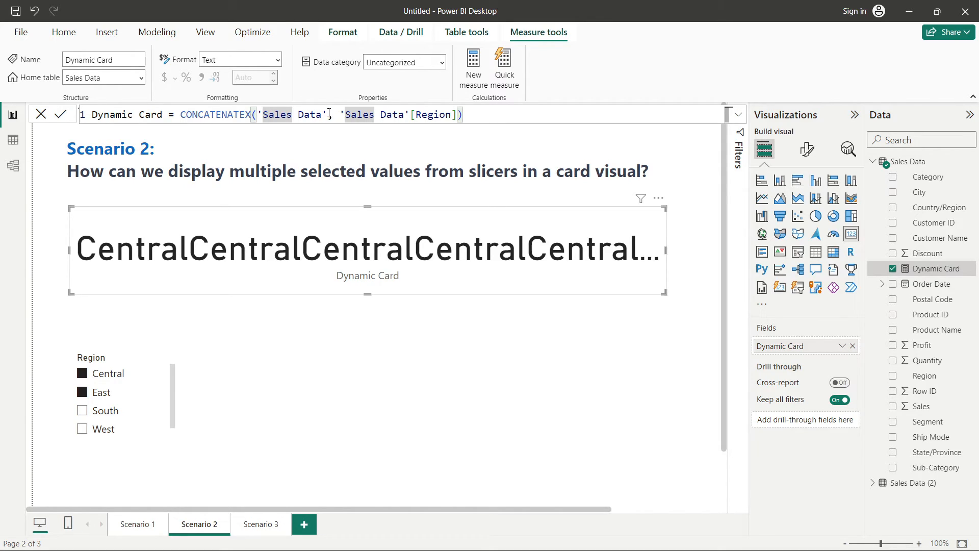
drag(328, 115, 257, 117)
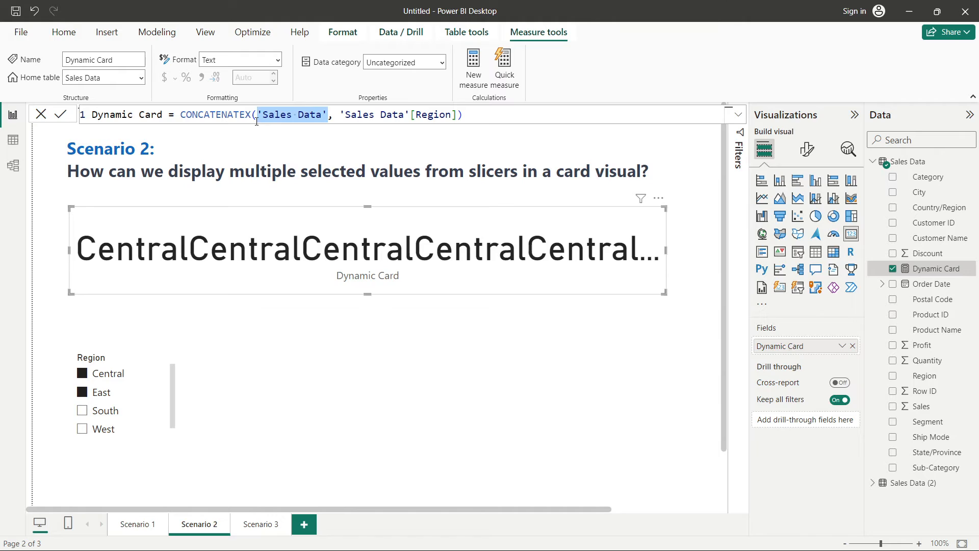
key(BackSpace)
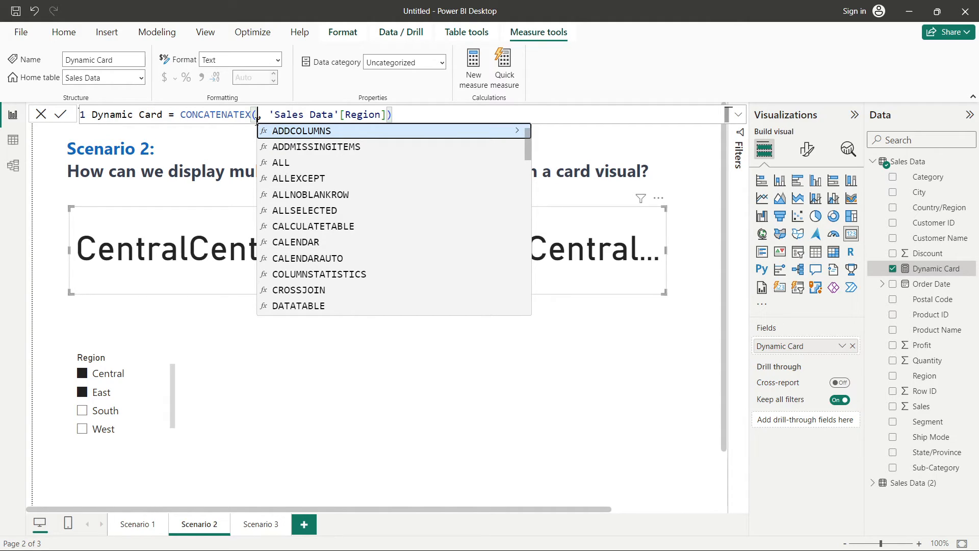
text(DISTINCT()
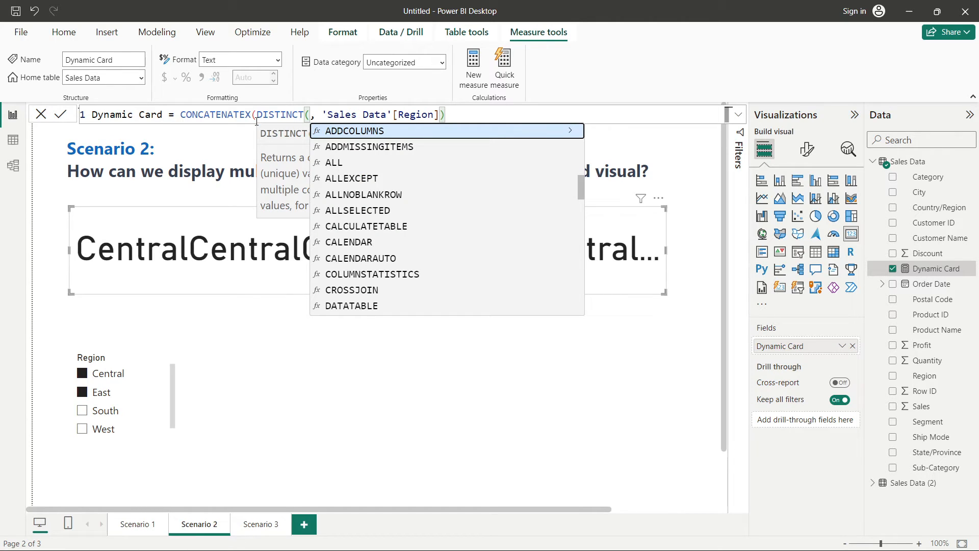
text(re)
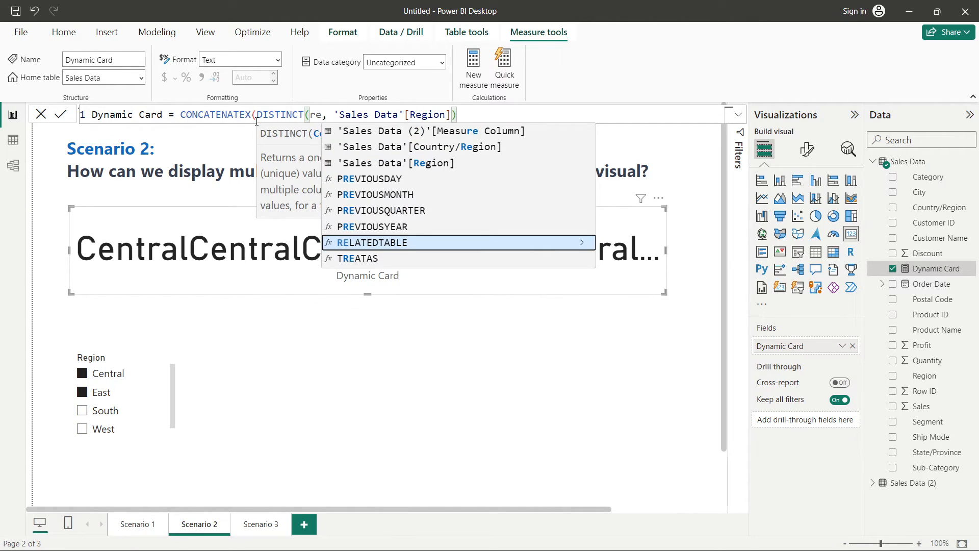
text(g)
key(Tab)
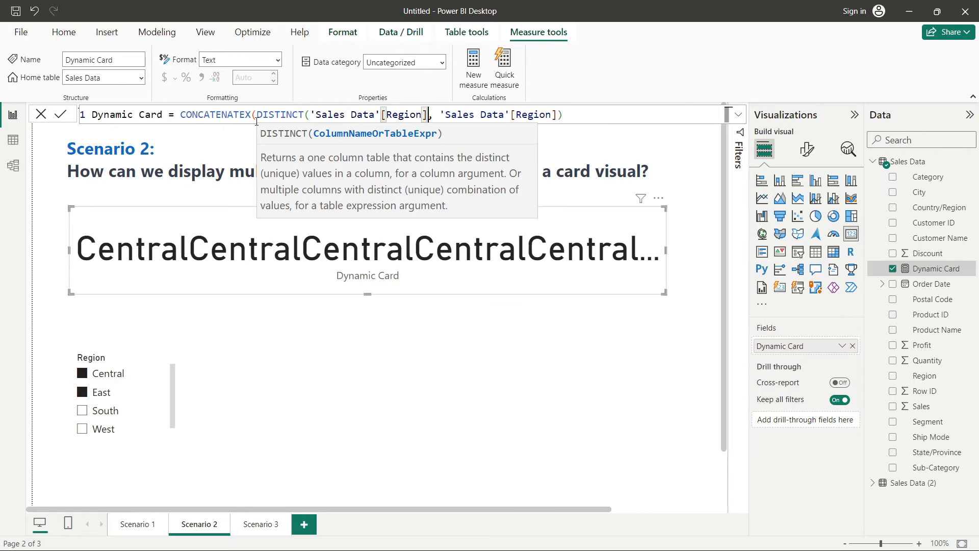
text())
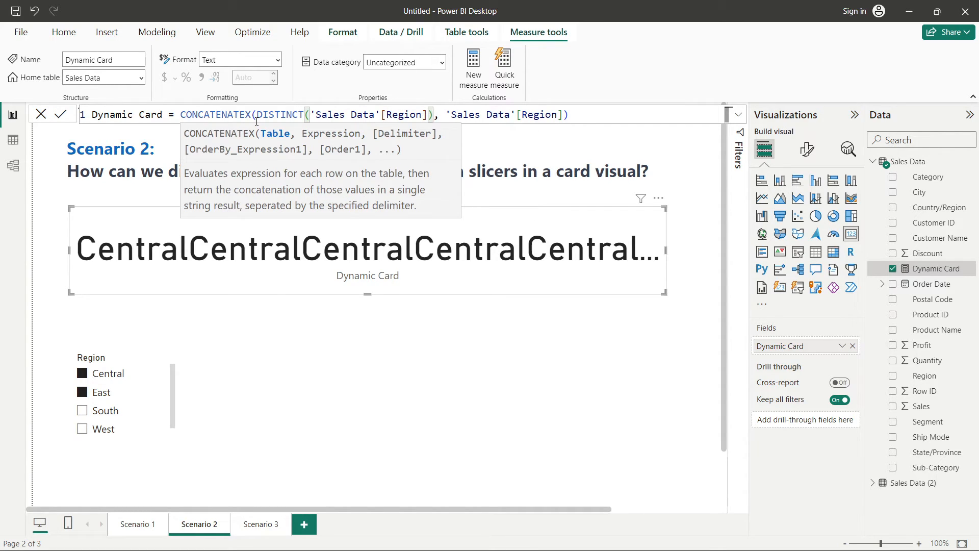
key(Return)
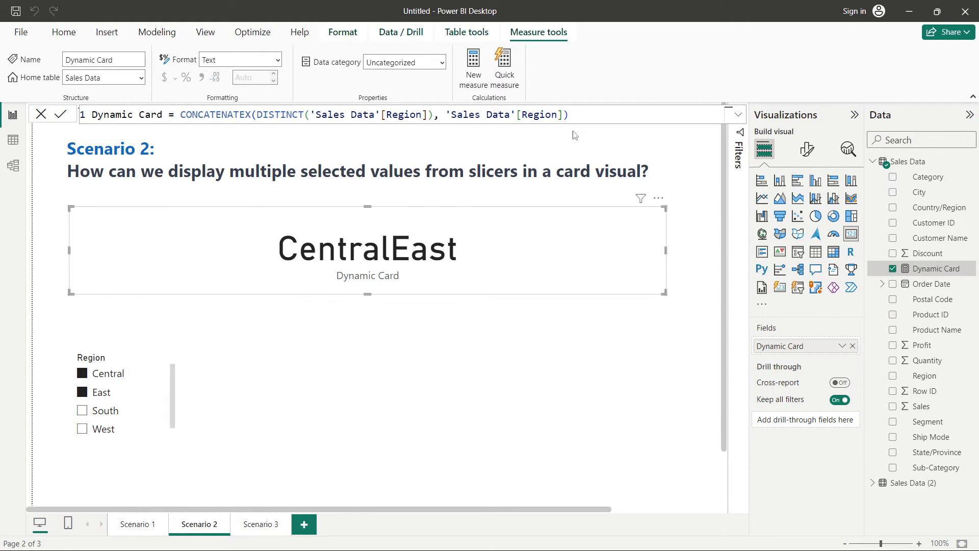
Add ", " as the delimiter in the Dynamic Card measure and test it by also selecting South in the Region slicer.
click(712, 111)
text(,)
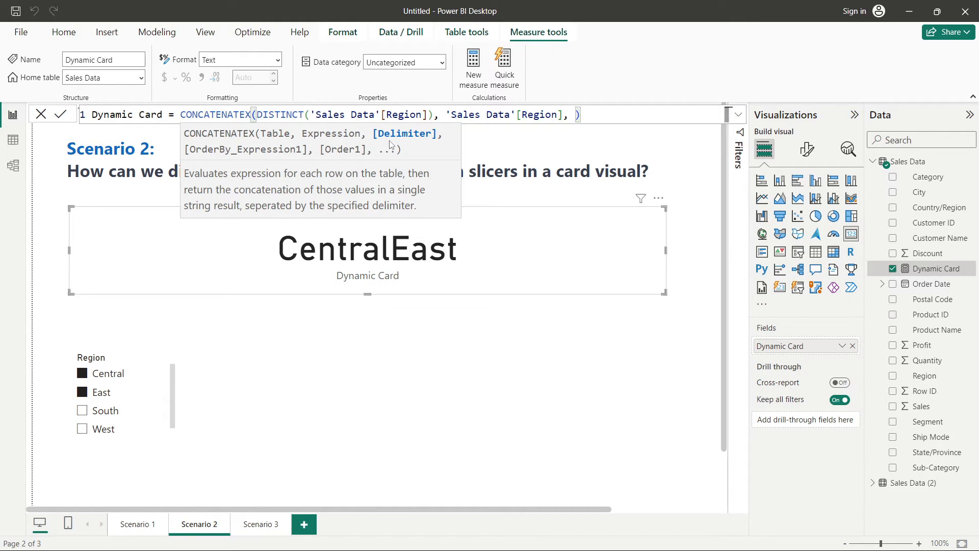
text(",")
key(Return)
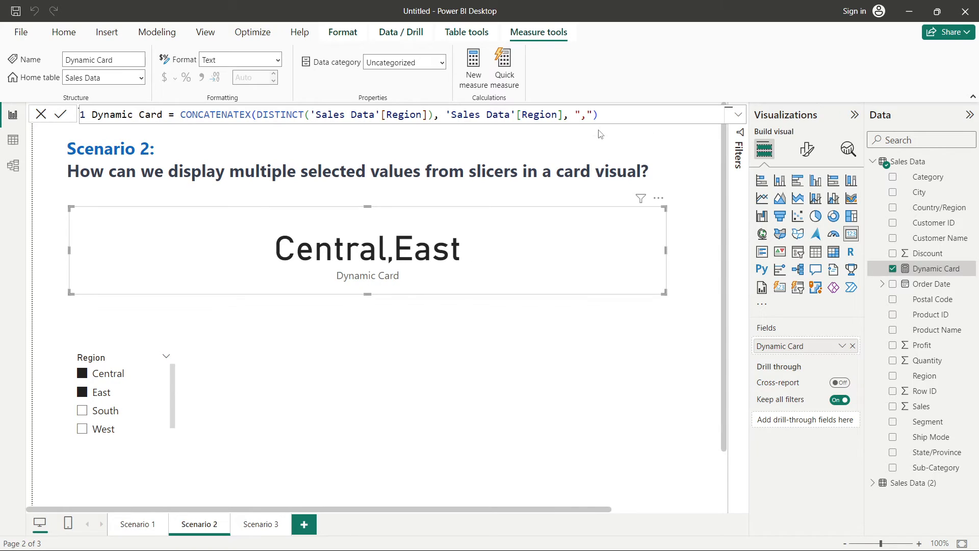
click(588, 118)
key(Return)
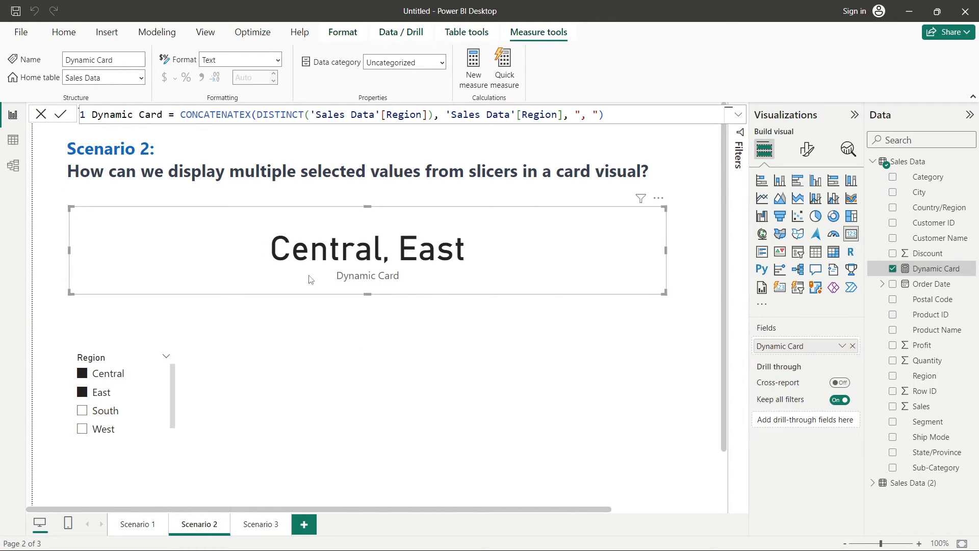
click(82, 410)
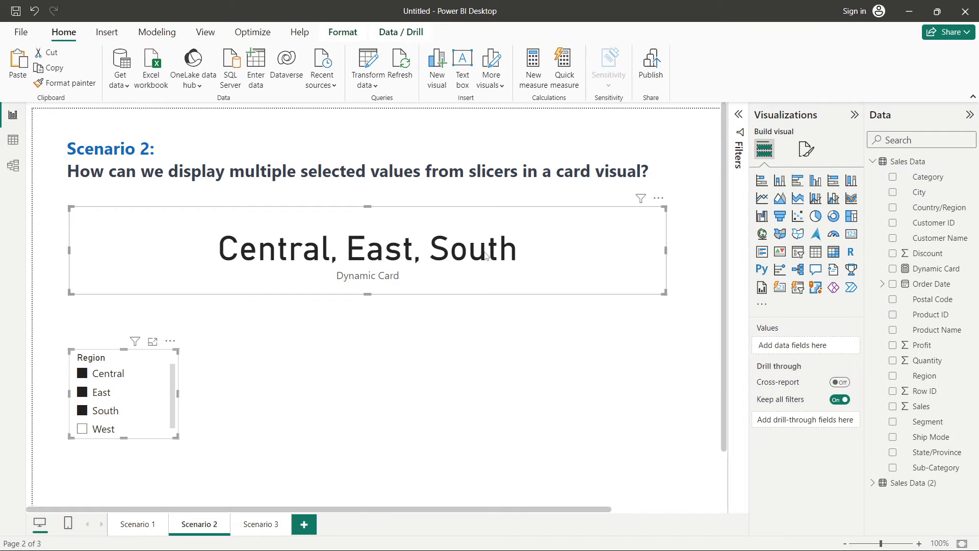
click(559, 263)
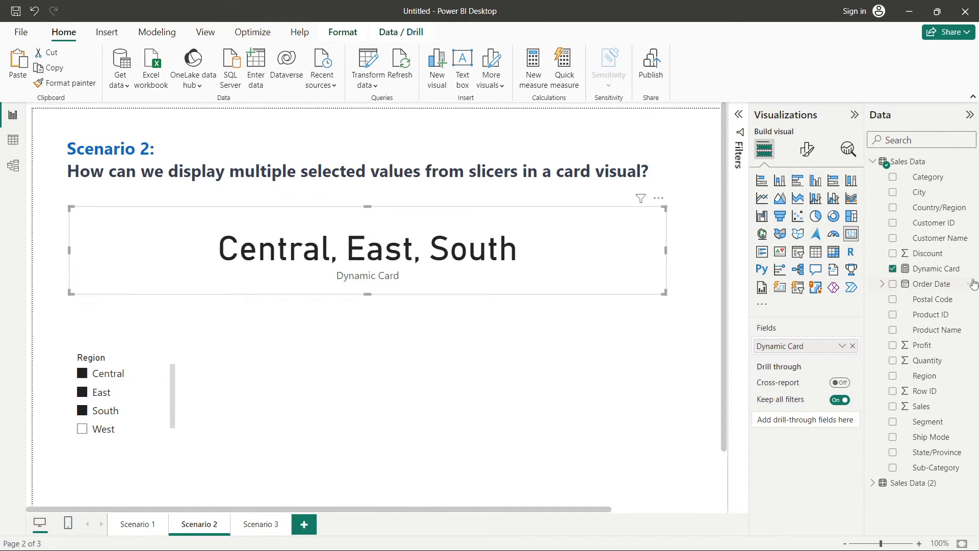
Extend the Dynamic Card formula with 'Sales Data'[Region] as the order-by expression and DESC as the order, and commit it.
click(936, 268)
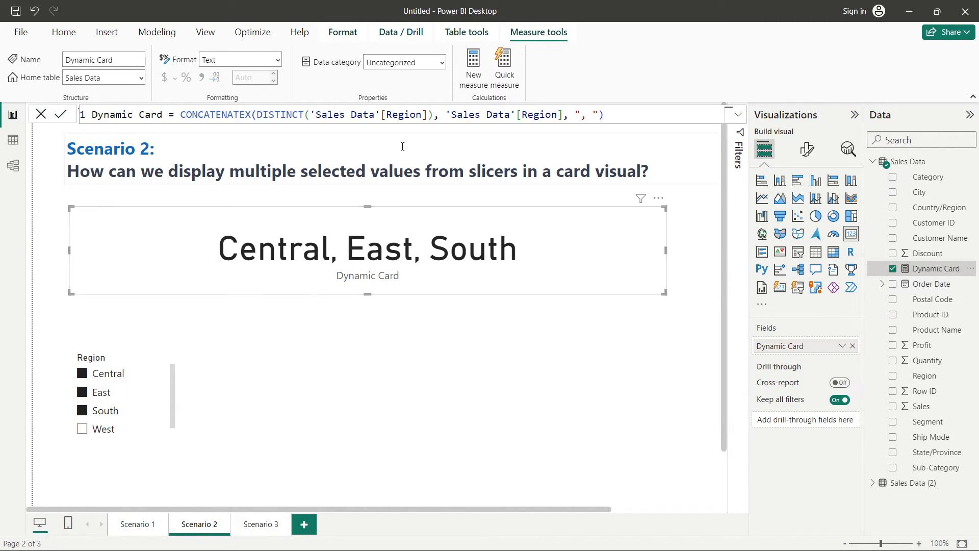
click(604, 115)
text(,)
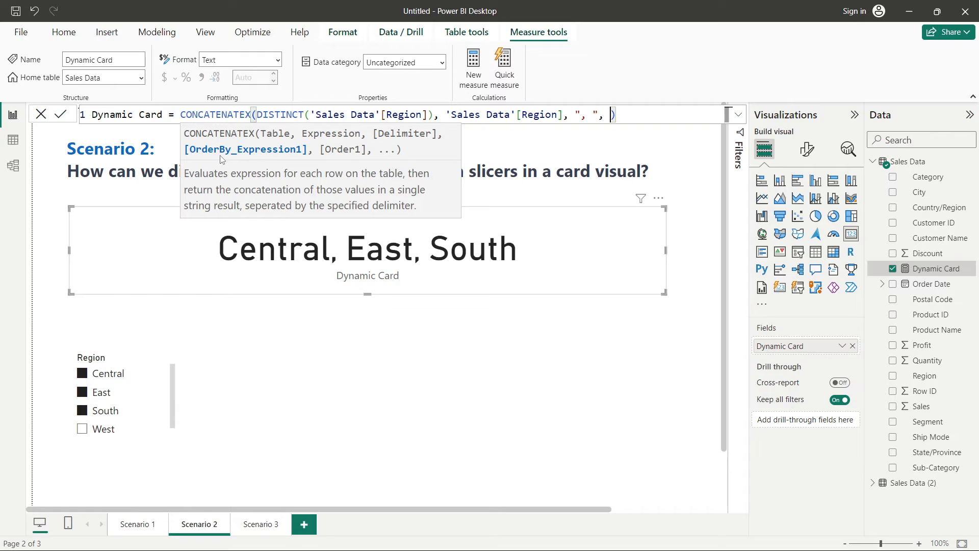
text( reg)
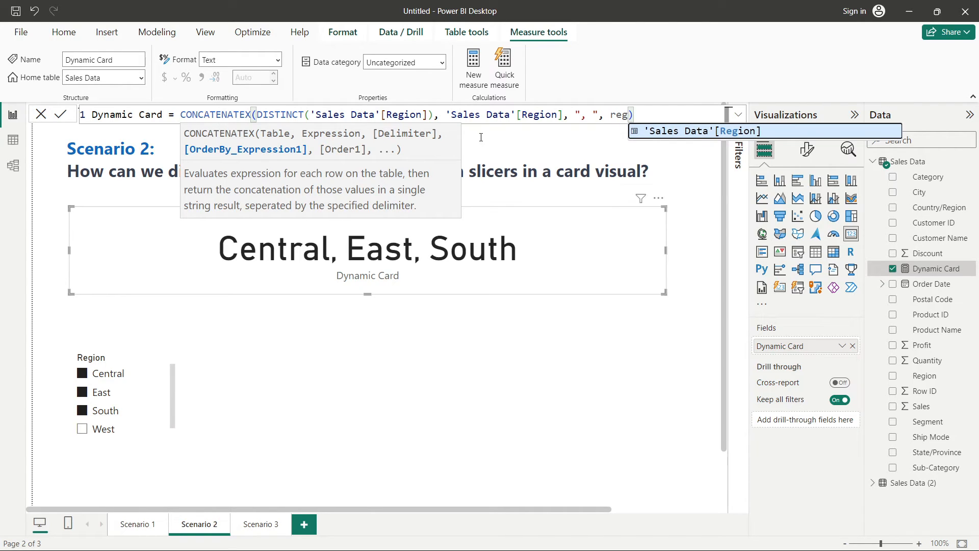
click(662, 133)
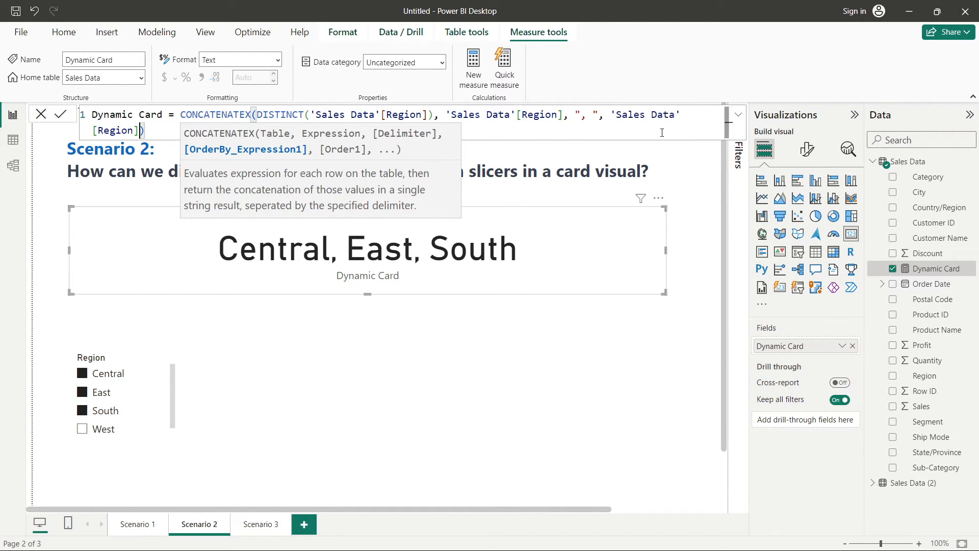
text(,)
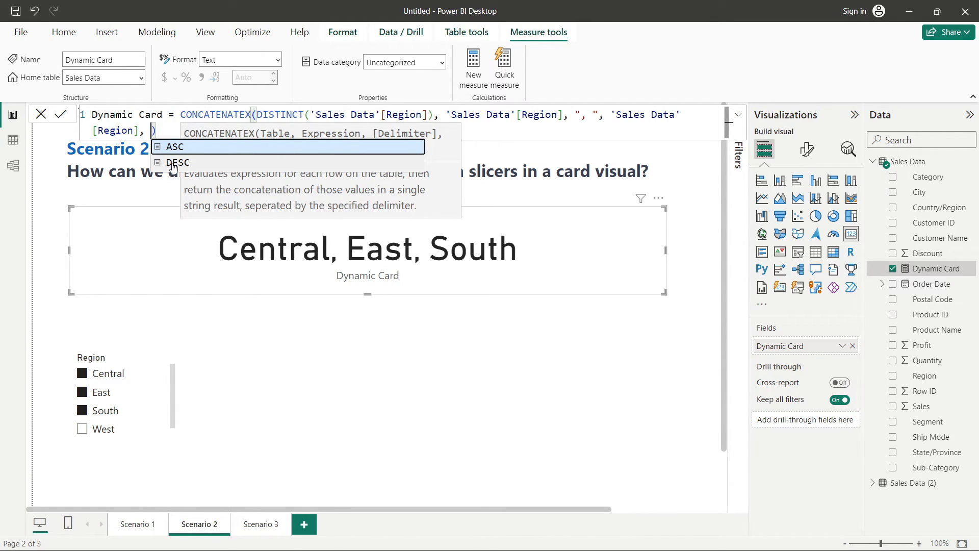
click(174, 164)
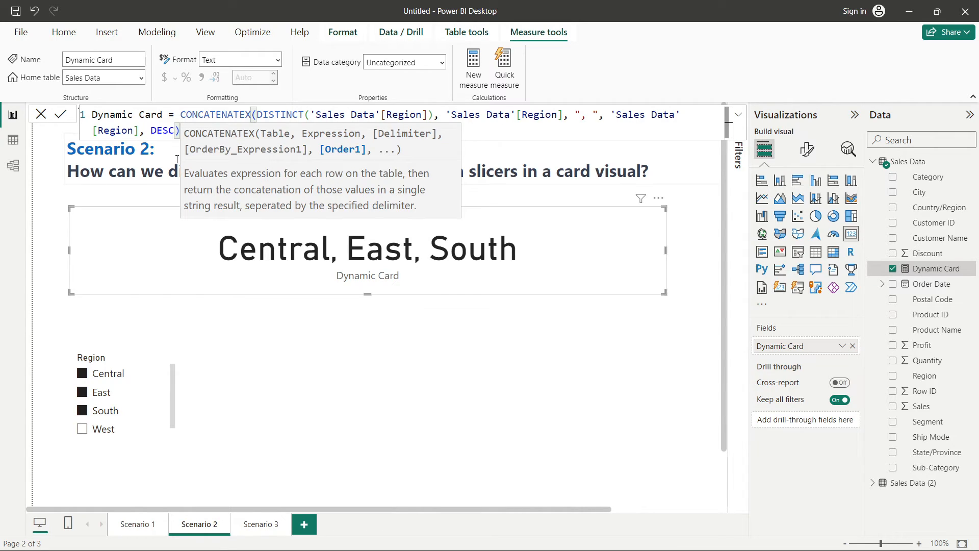
key(Return)
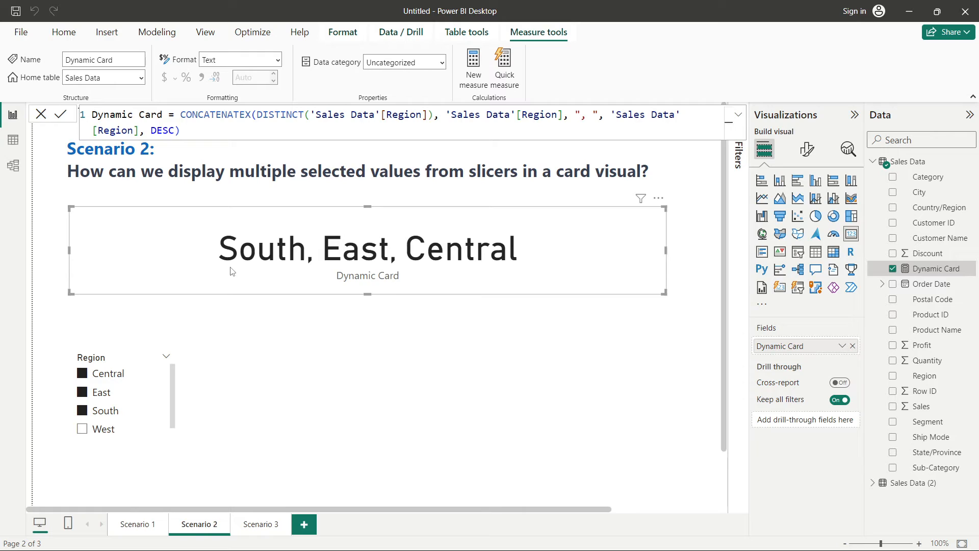
click(285, 301)
click(255, 272)
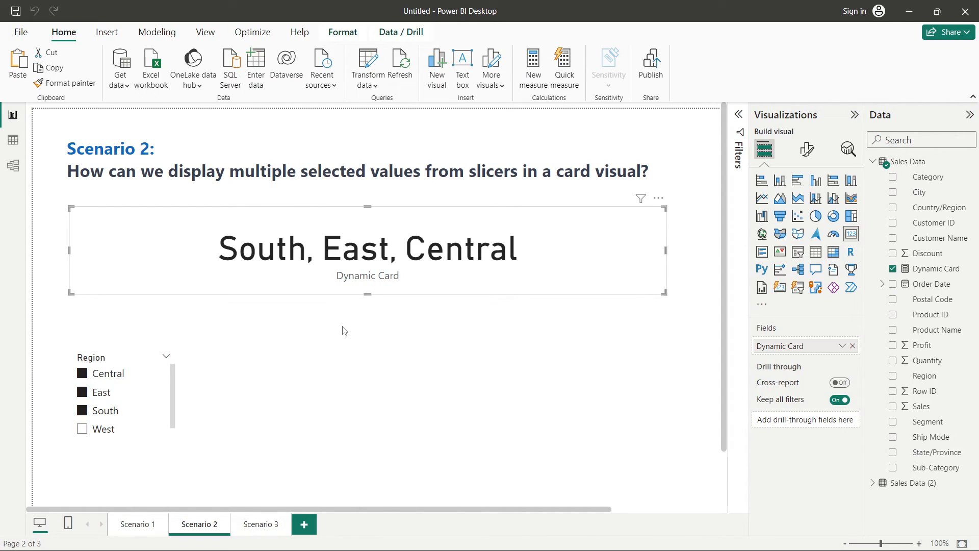
Test the card by adding West to the Region slicer selection, and deselect all four regions.
click(935, 268)
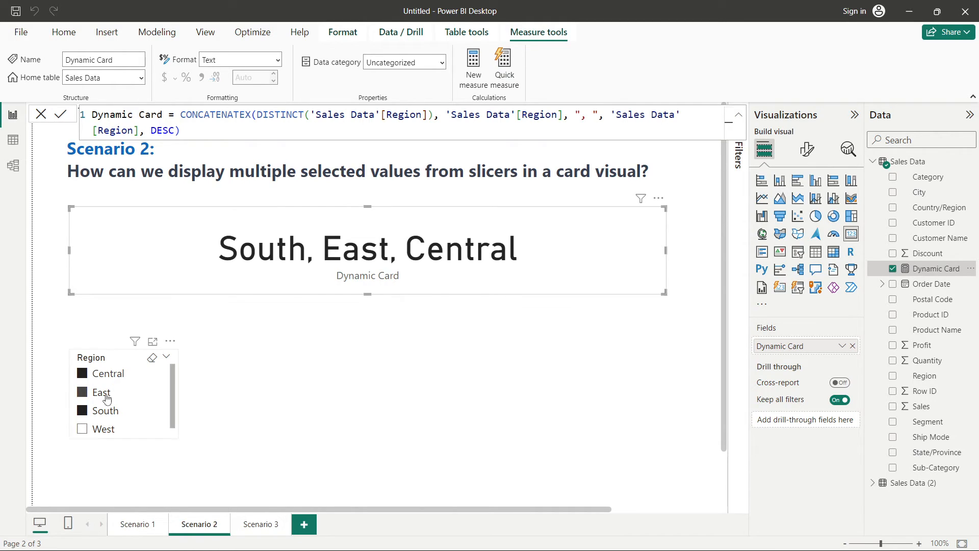
click(81, 431)
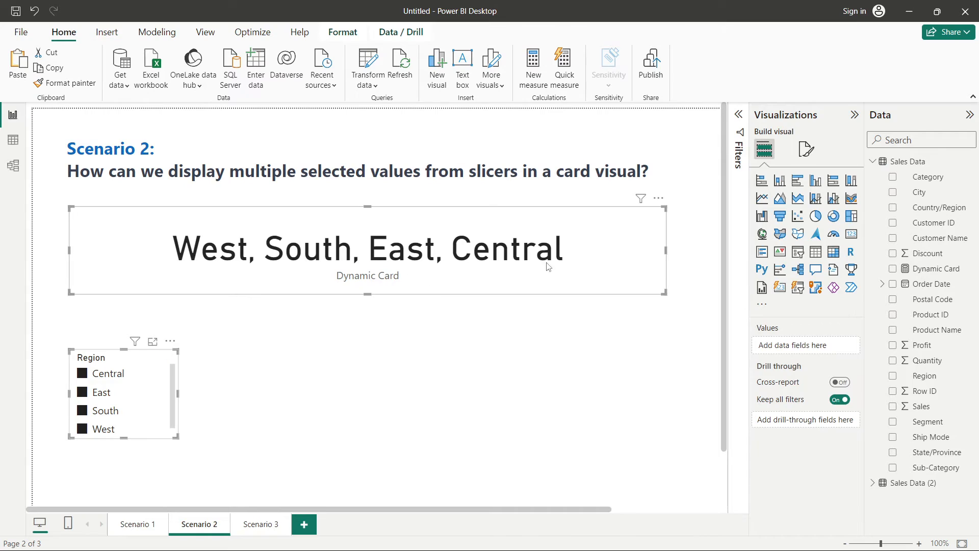
click(81, 374)
click(82, 392)
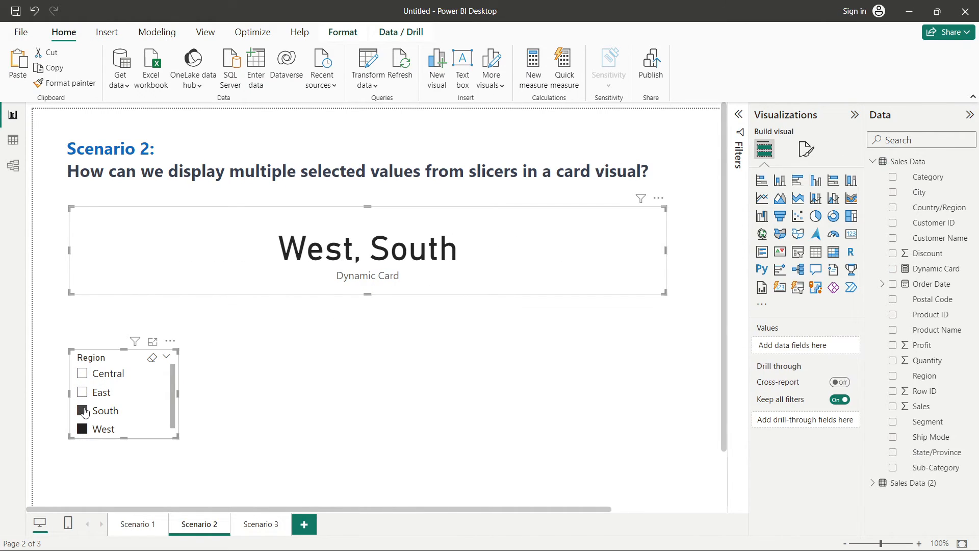
click(82, 410)
click(82, 429)
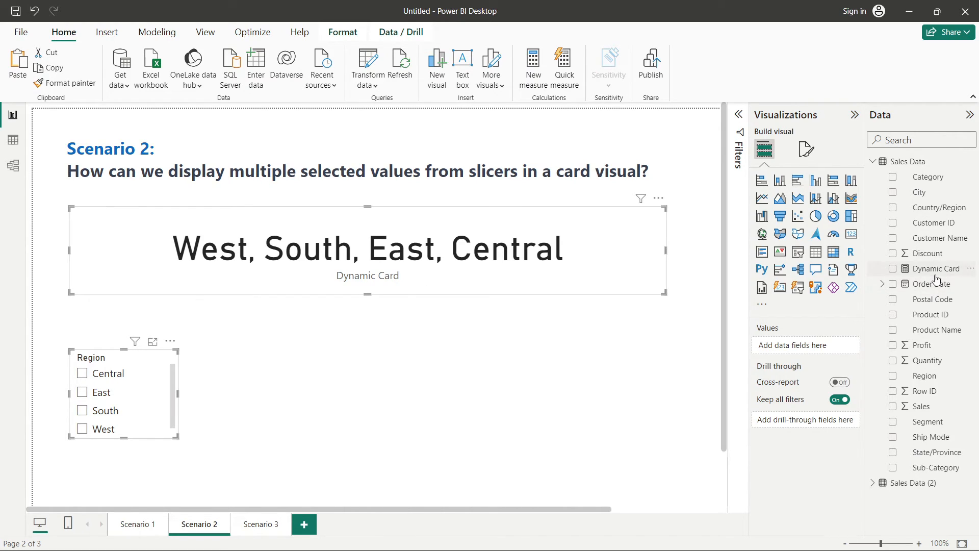
Start an IF function before CONCATENATEX in the Dynamic Card measure and move the CONCATENATEX expression two lines down.
click(917, 274)
click(182, 115)
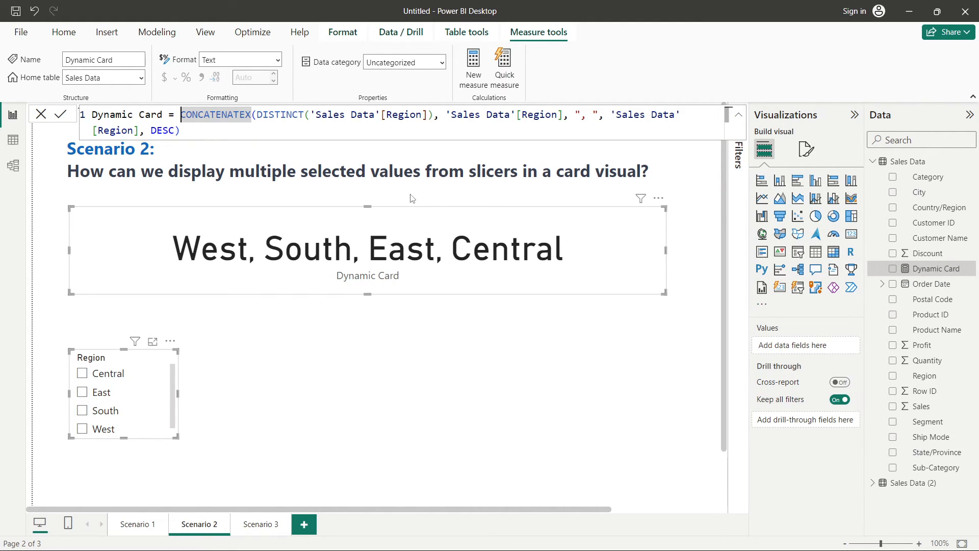
text(if)
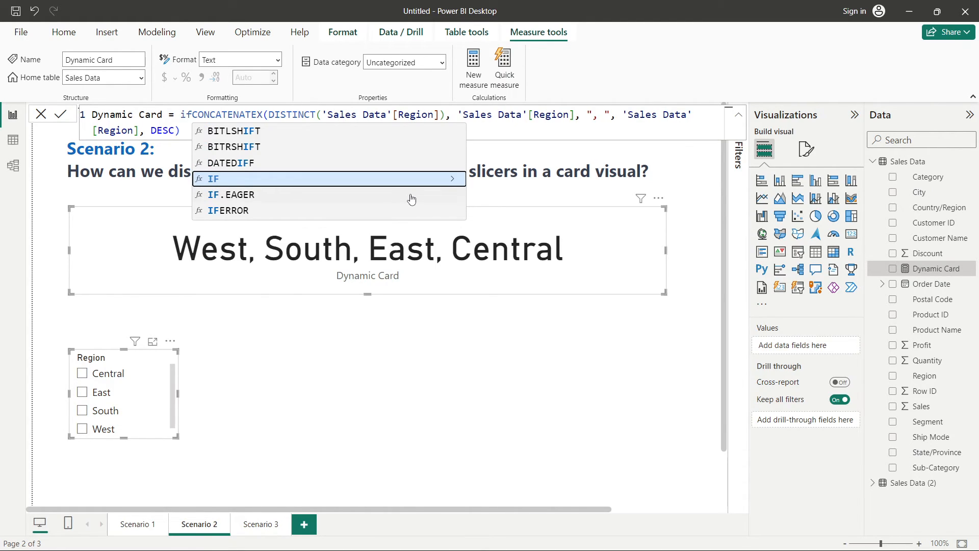
text( ))
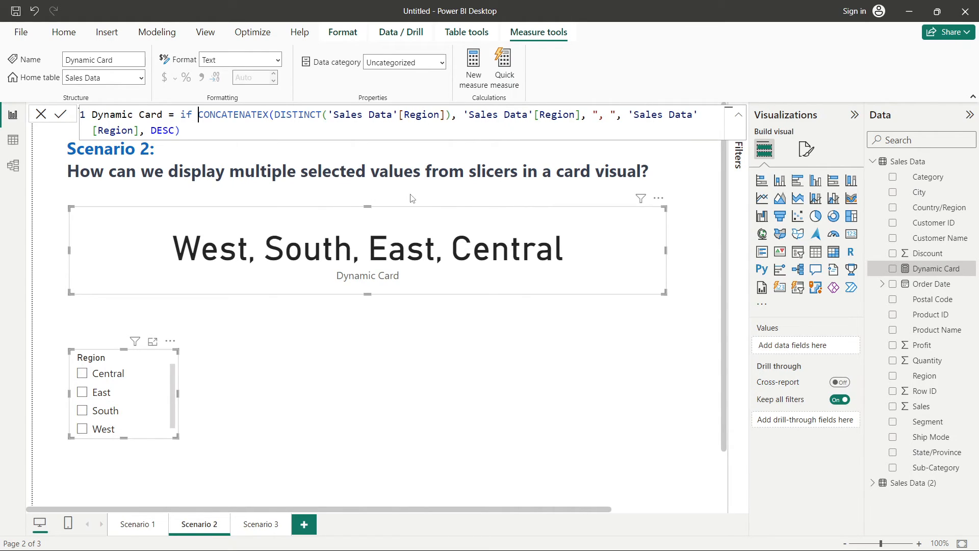
key(BackSpace)
text(()
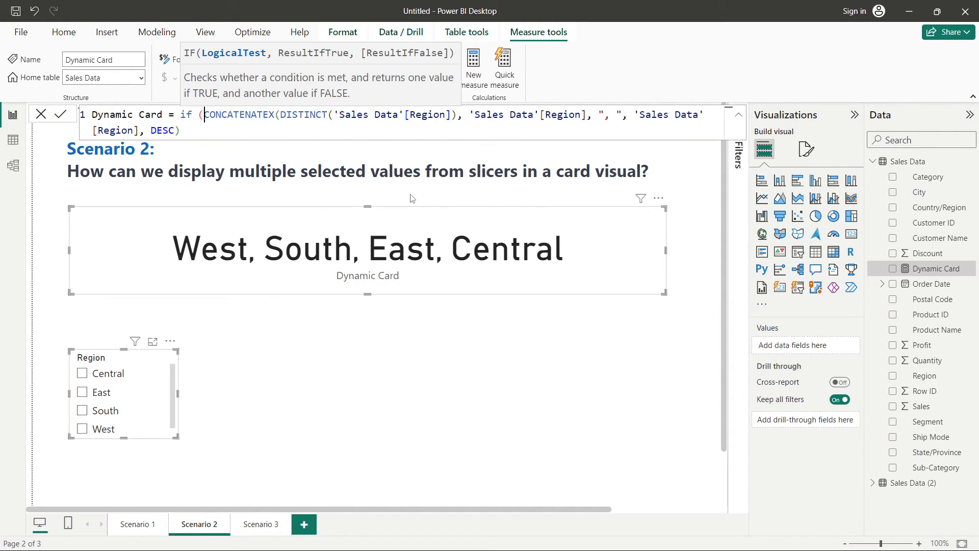
key(shift+Return)
key(shift+Return)
Add ISFILTERED('Sales Data'[Region]) as the IF condition on the second line of the Dynamic Card measure.
click(263, 120)
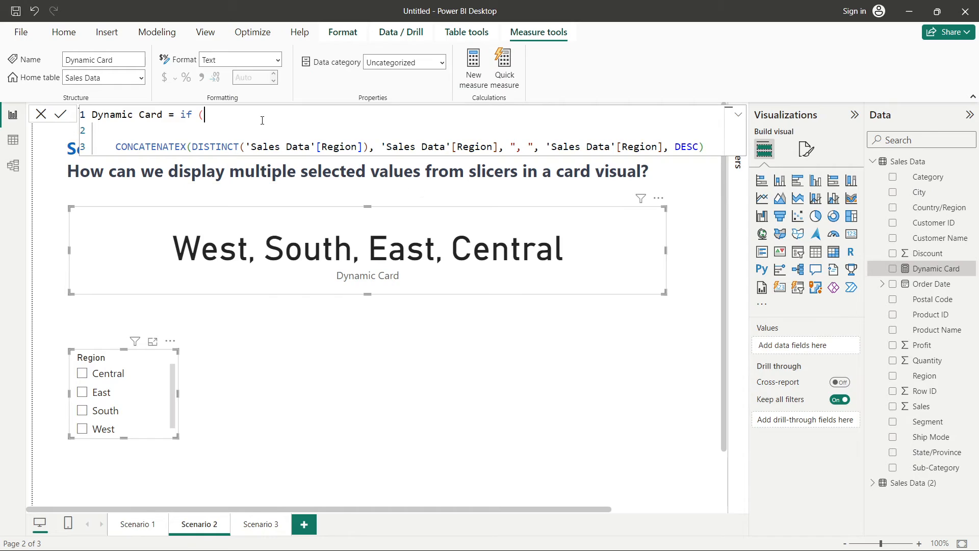
click(199, 136)
text(isfi)
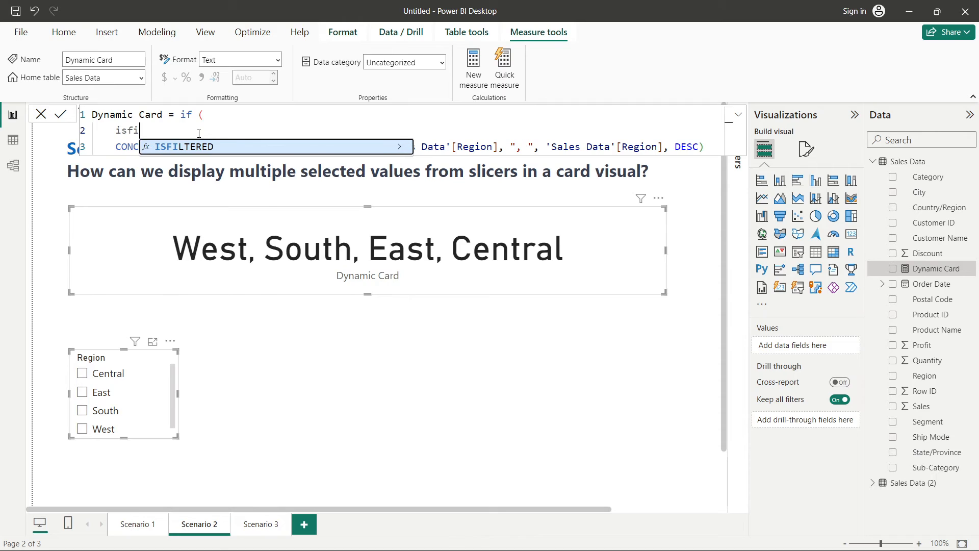
key(Tab)
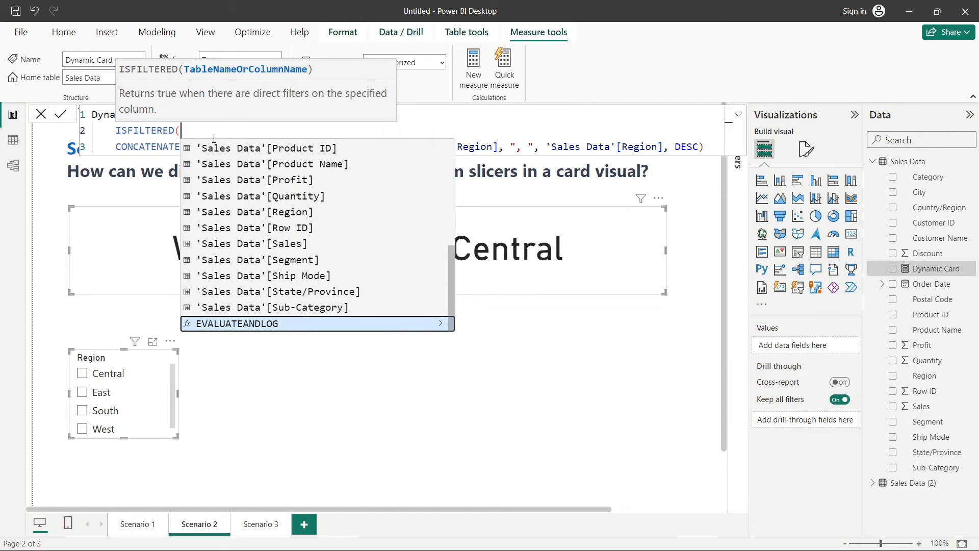
key(Escape)
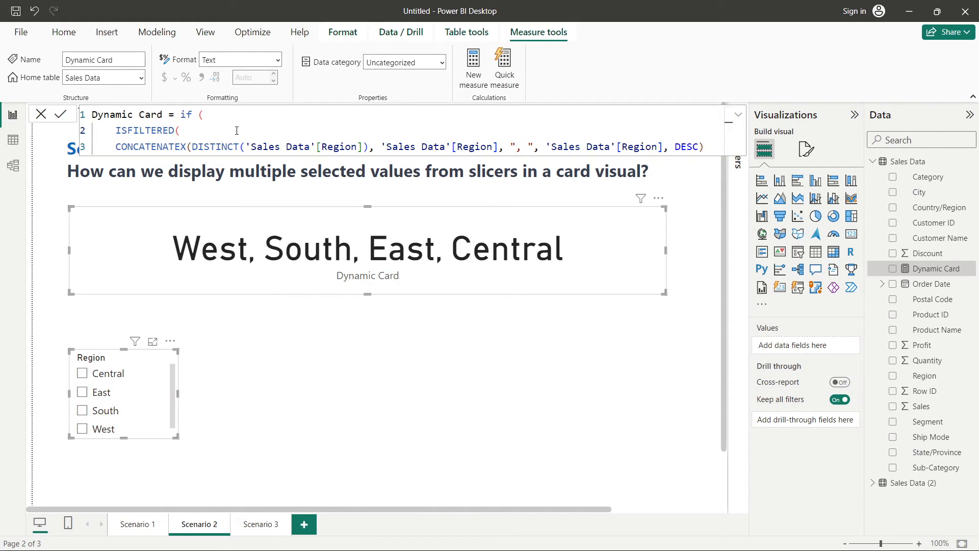
text(g)
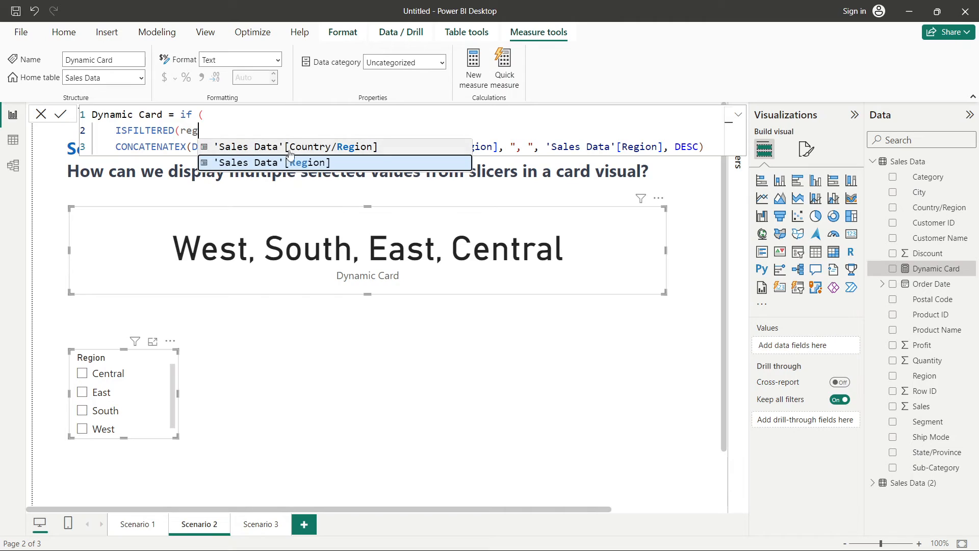
click(302, 164)
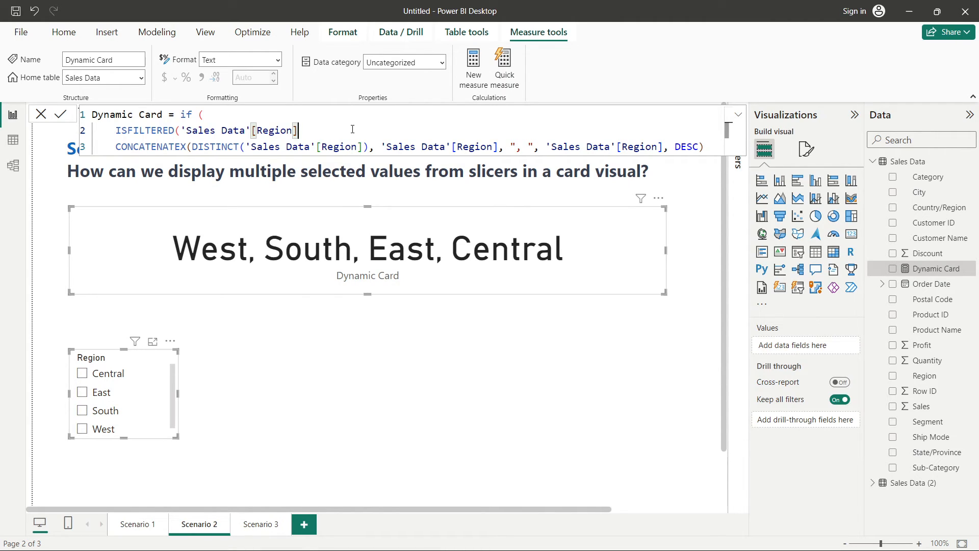
text(),)
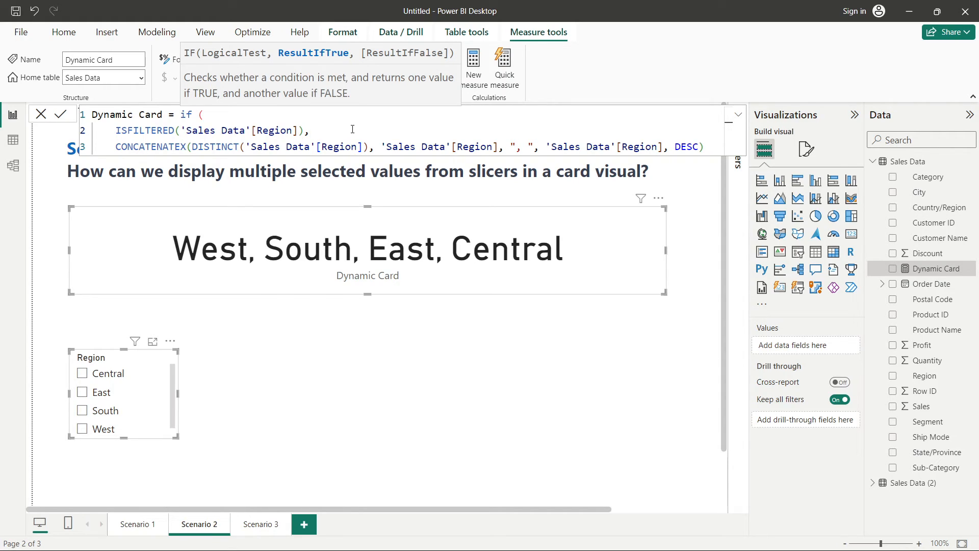
Add "No Selection" as the IF function's false result after the CONCATENATEX expression, close the function and commit the measure.
click(707, 148)
text("No )
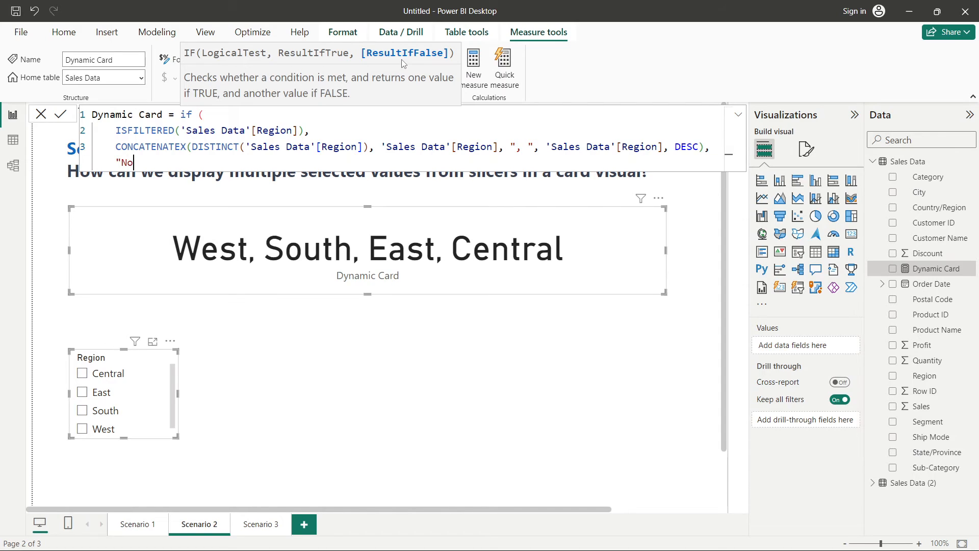
text(Selection"))
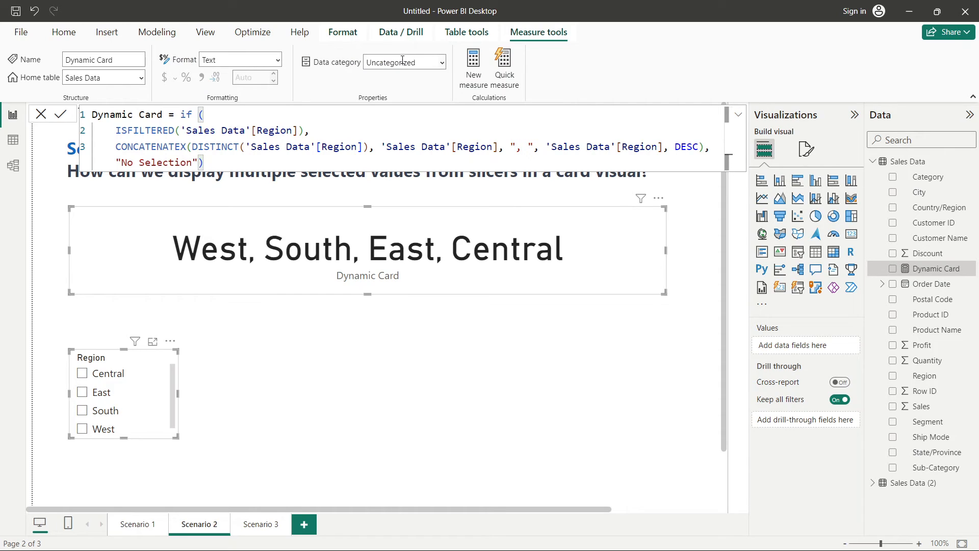
key(Return)
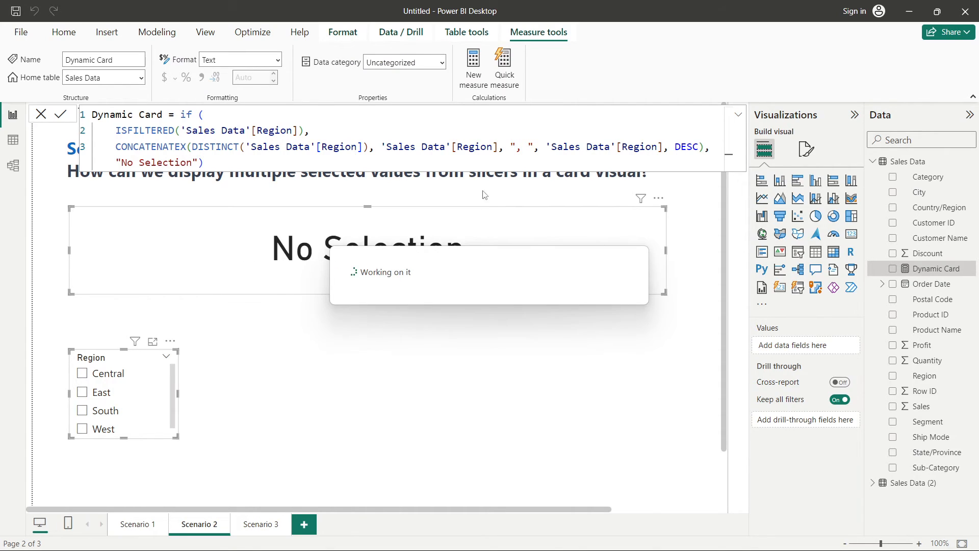
Test the card by selecting East, South, West and Central in the Region slicer, deselecting Central, and clearing the slicer.
click(305, 366)
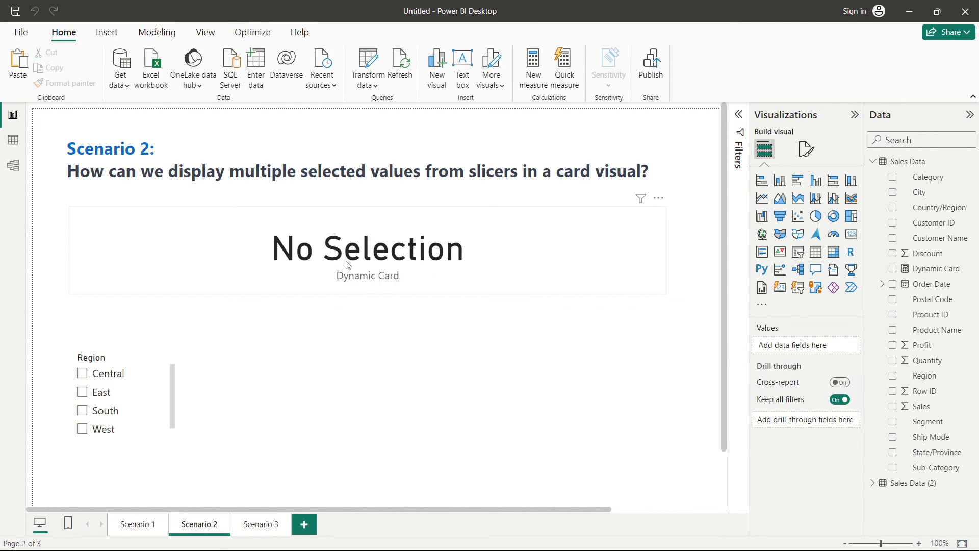
click(94, 393)
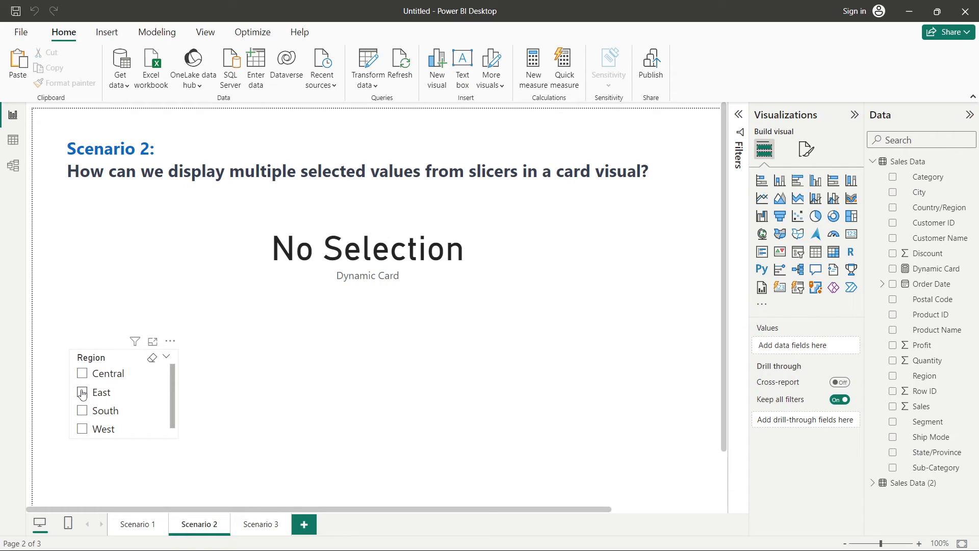
ctrl+click(87, 415)
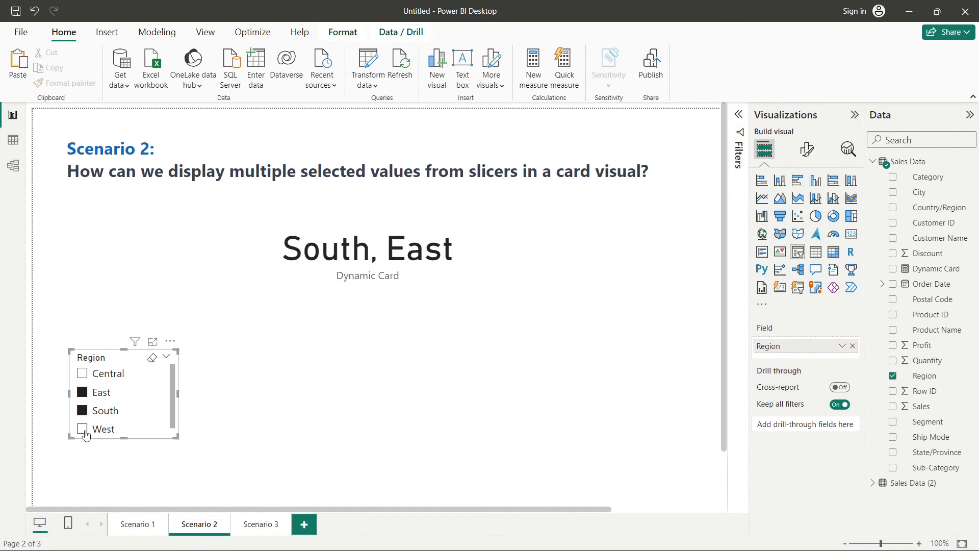
ctrl+click(83, 431)
ctrl+click(83, 375)
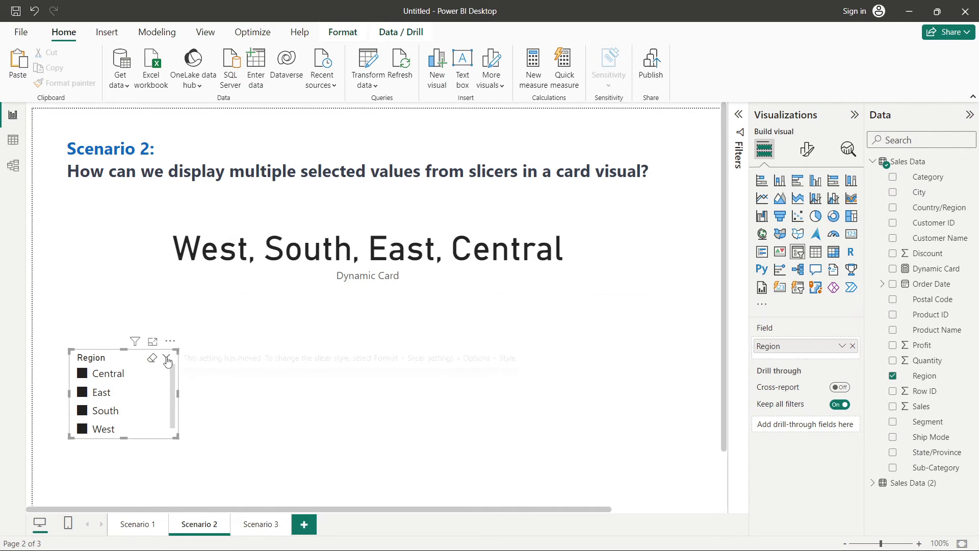
ctrl+click(82, 373)
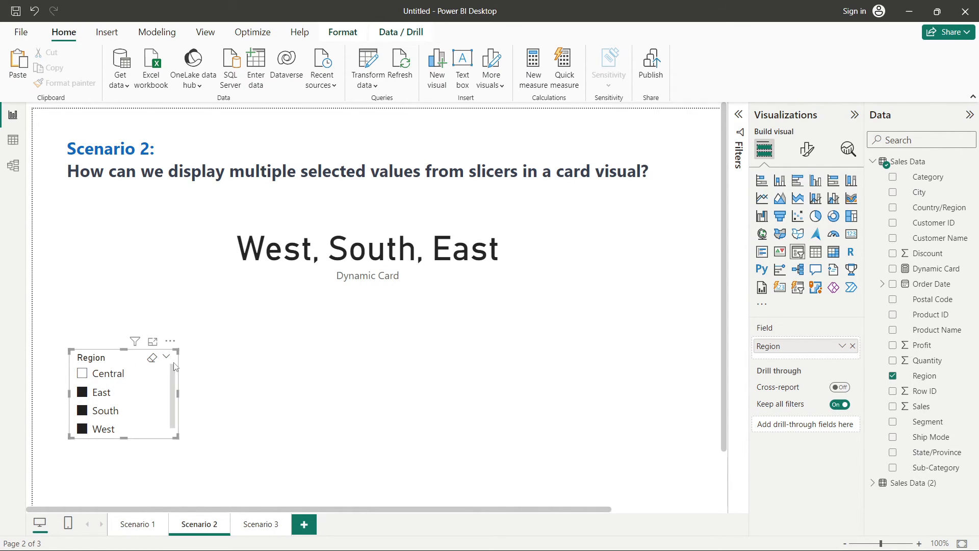
click(152, 358)
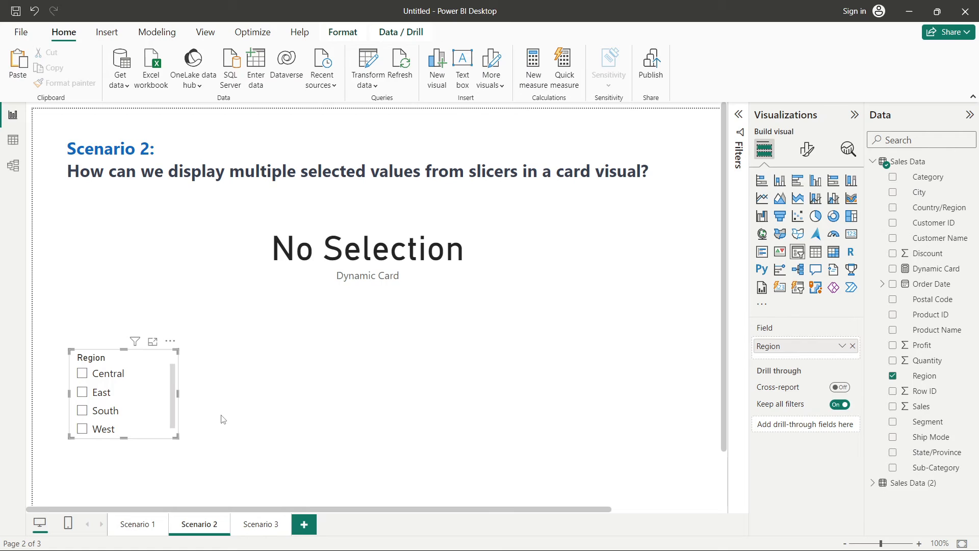
Go to the Scenario 3 page and open the Sales Data query in the Power Query Editor.
click(250, 528)
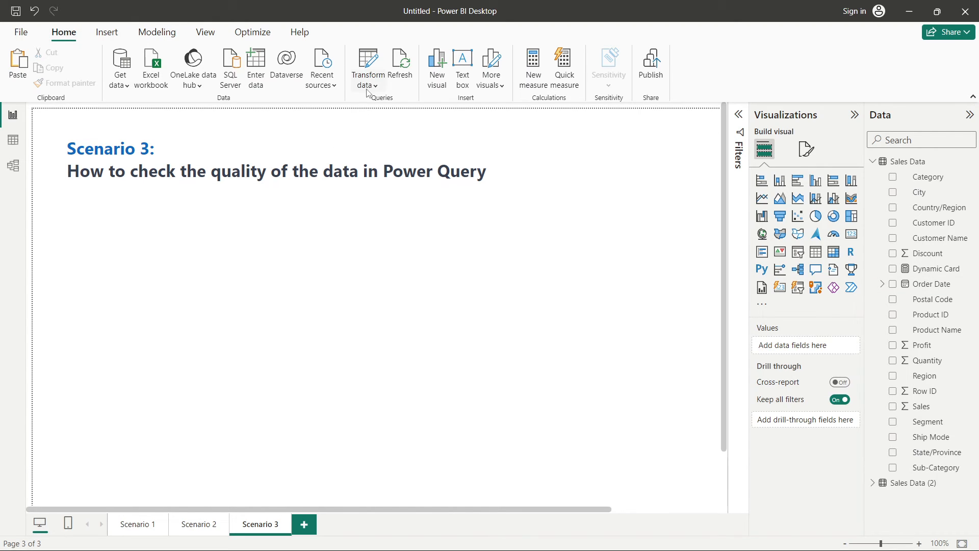
click(366, 61)
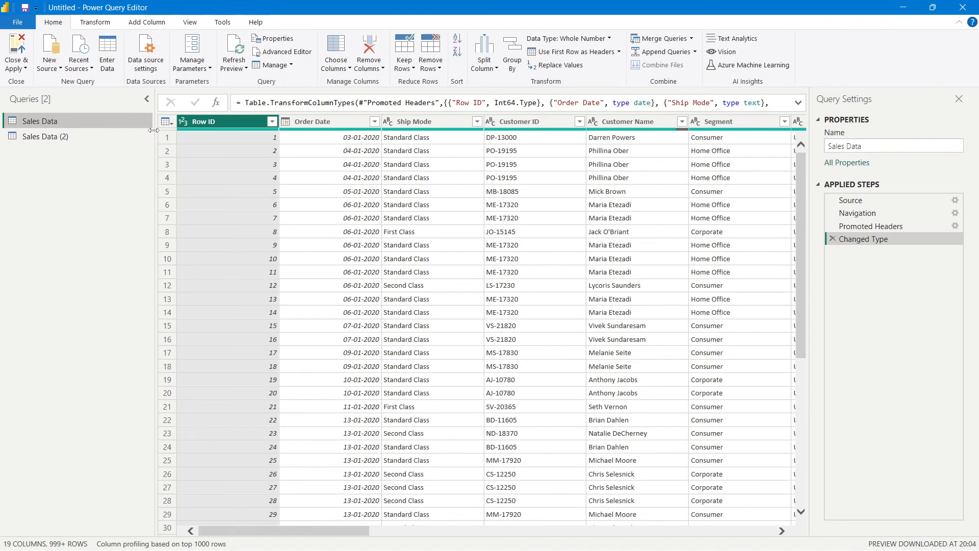
click(46, 136)
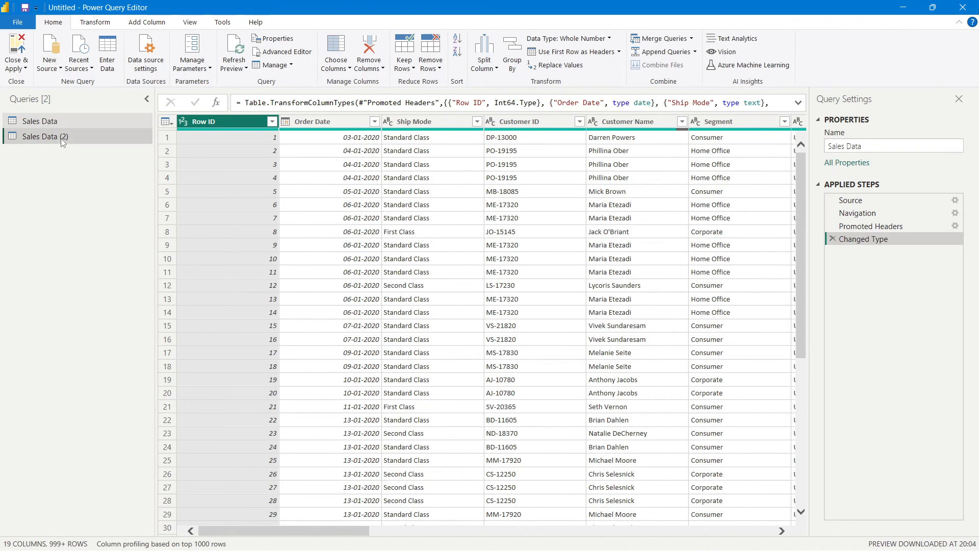
click(52, 123)
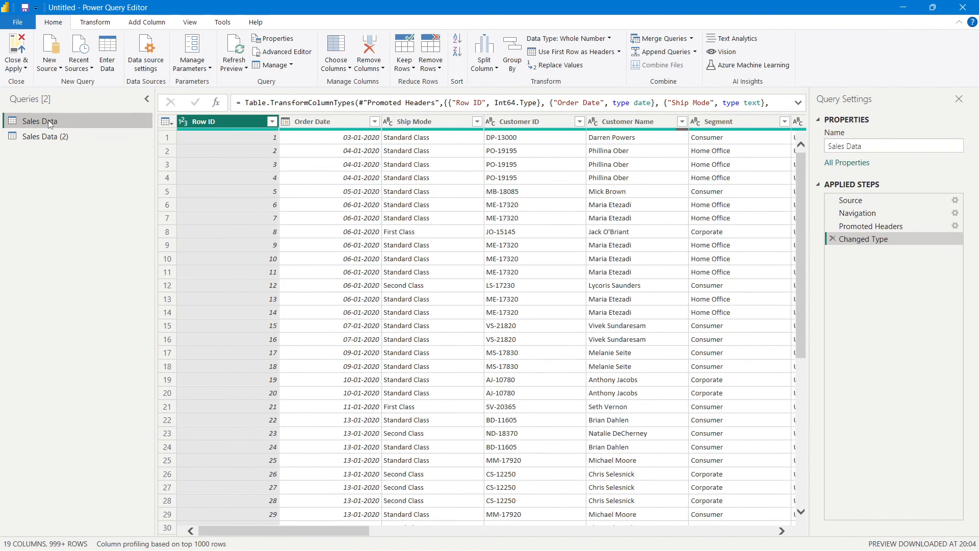
Look through the Sales Data rows and columns, and turn on Column distribution and Column quality for the data preview.
scroll(312, 272, down, 8)
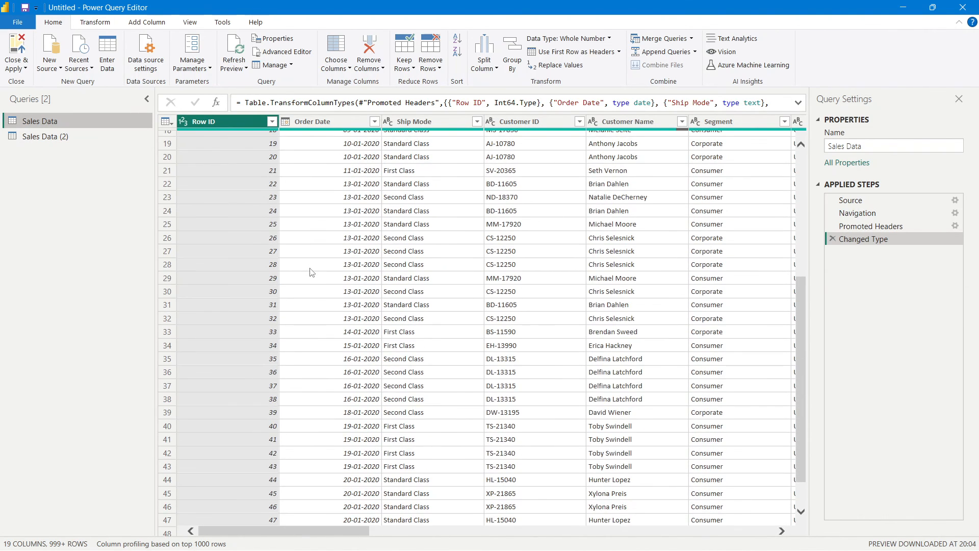
scroll(334, 393, down, 4)
scroll(334, 393, right, 10)
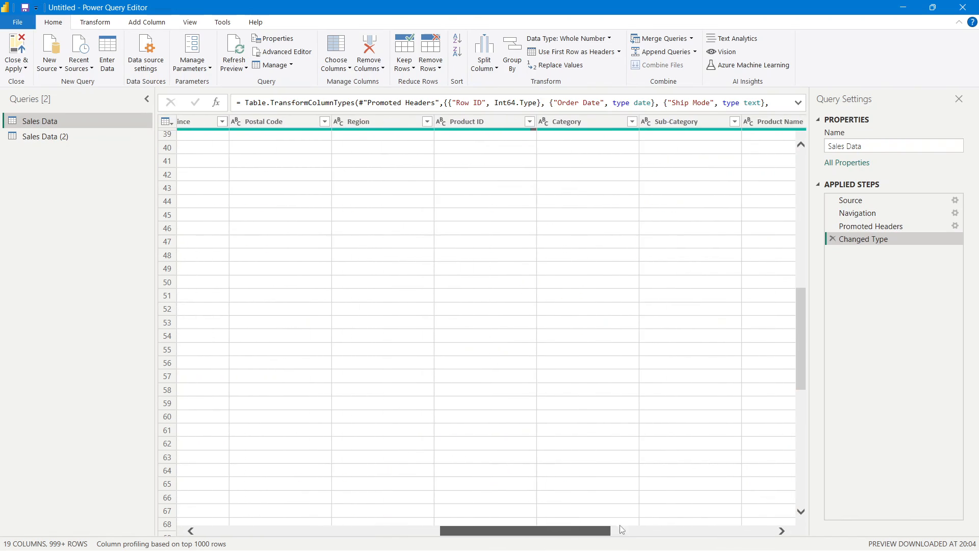
scroll(298, 496, left, 10)
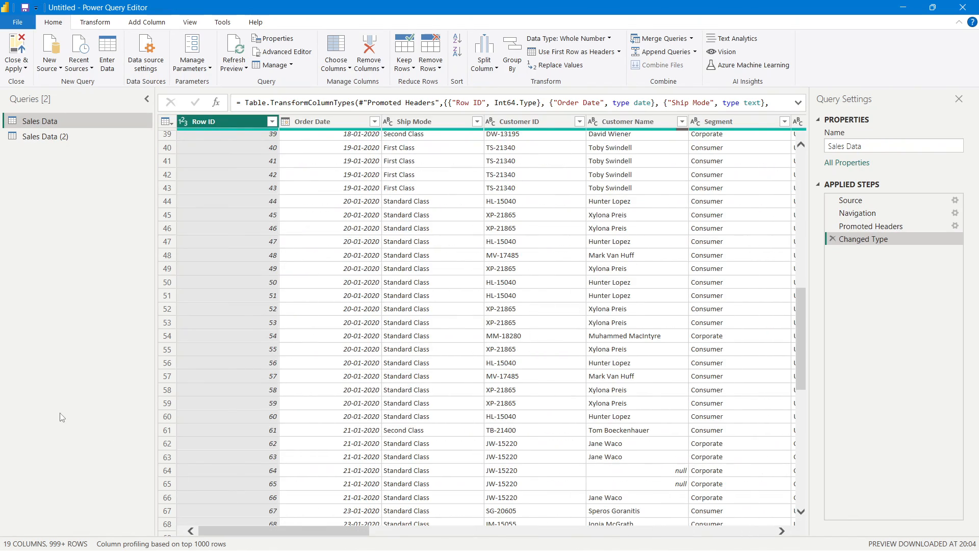
scroll(350, 382, up, 12)
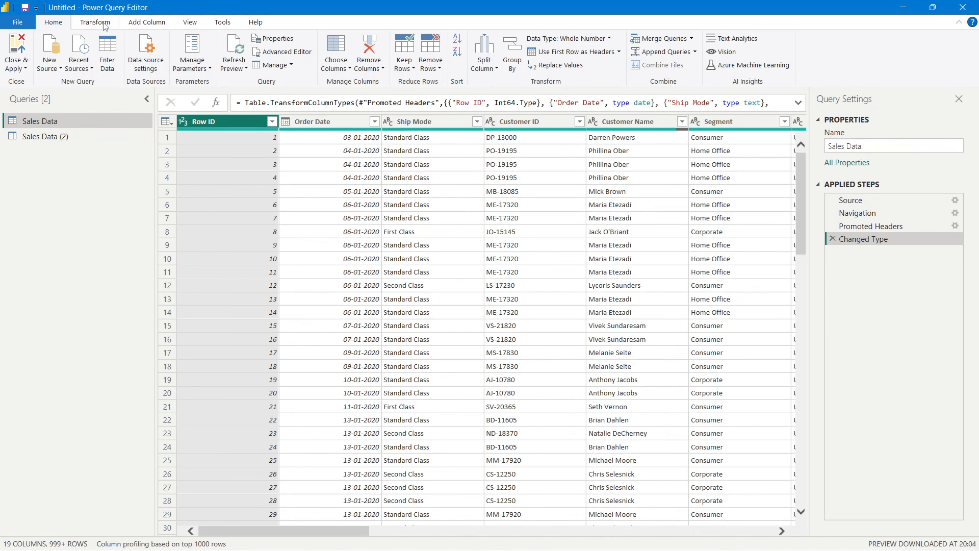
click(188, 23)
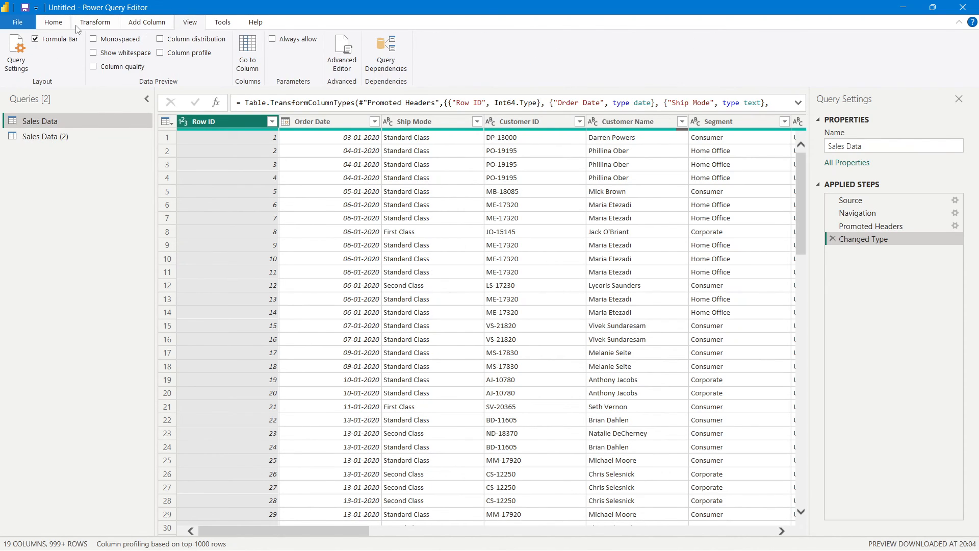
click(160, 40)
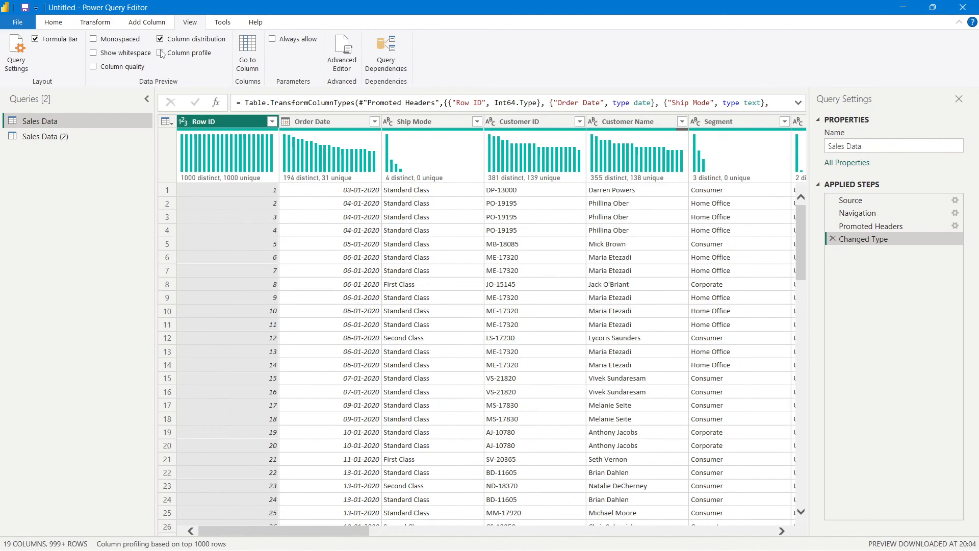
click(104, 68)
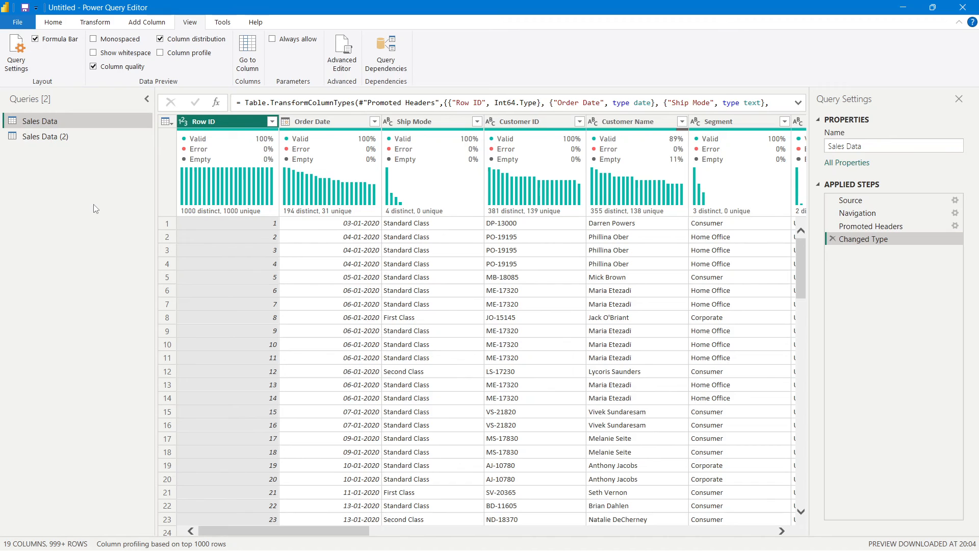
Examine the valid, error and empty shares of the Row ID, Order Date and Customer Name columns.
mouse_move(217, 144)
click(331, 139)
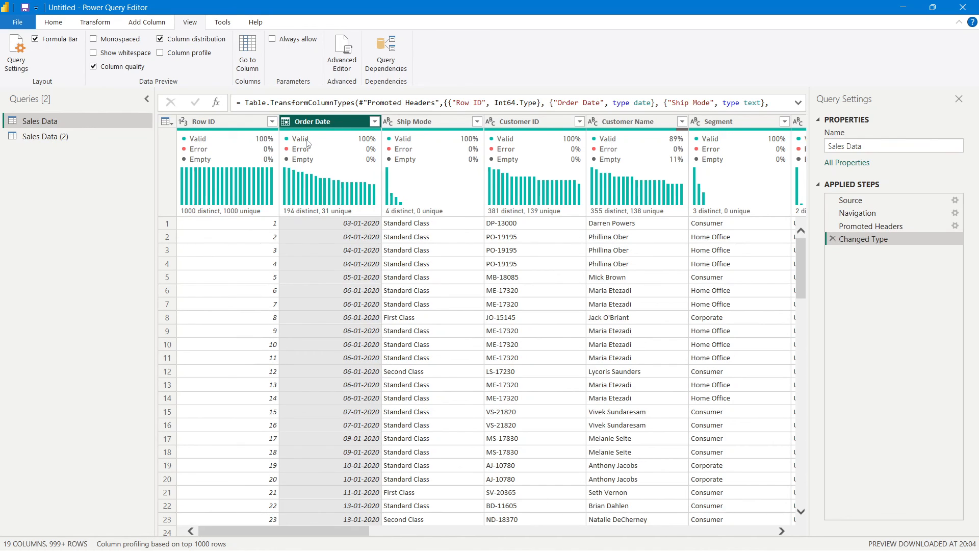
mouse_move(363, 139)
drag(353, 531, 408, 533)
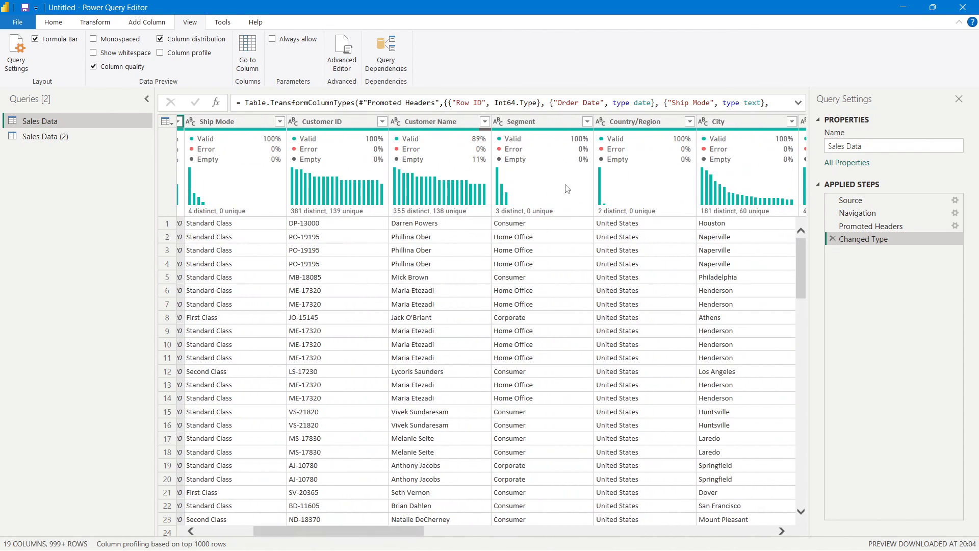
click(448, 124)
mouse_move(412, 141)
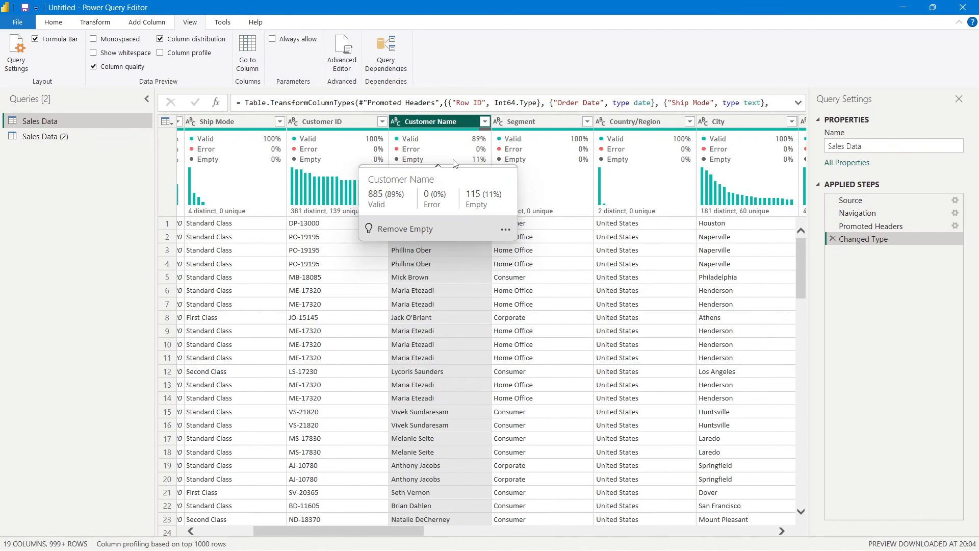
mouse_move(479, 161)
Filter the Customer Name column to show only null values and look through the filtered rows.
click(484, 121)
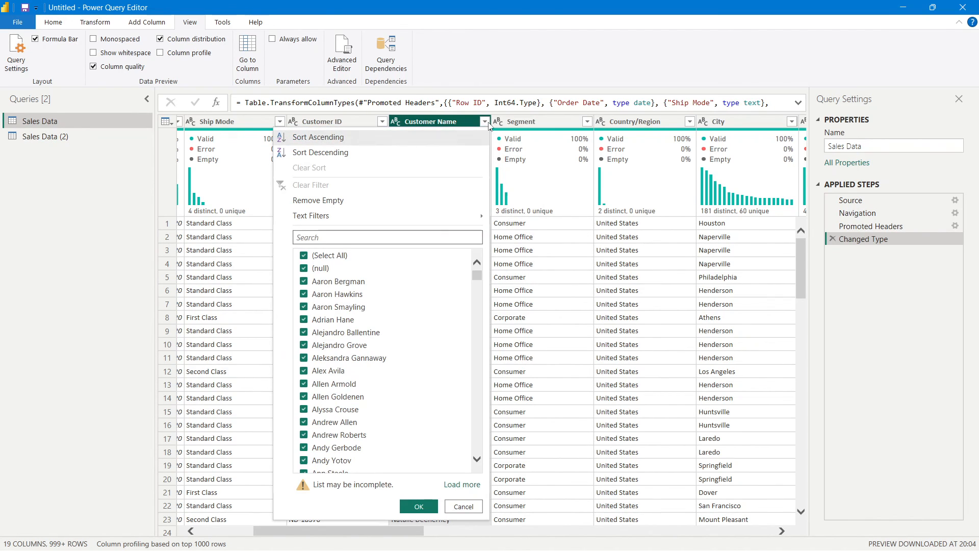
click(304, 256)
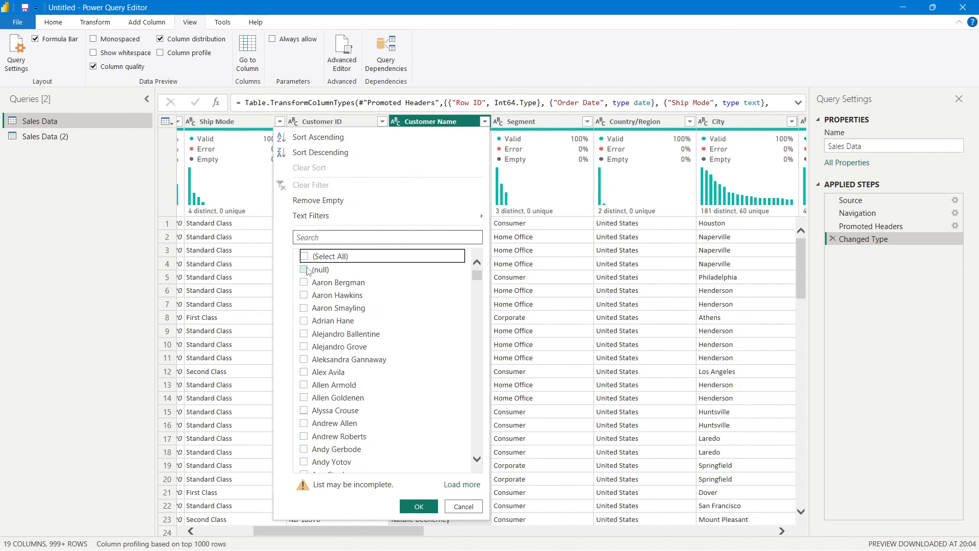
click(304, 269)
click(407, 506)
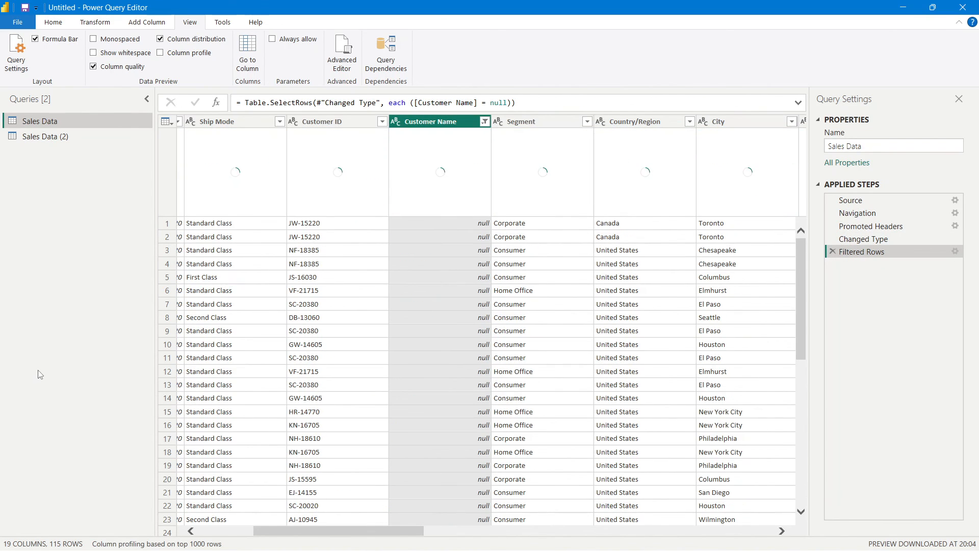
scroll(469, 264, down, 8)
scroll(470, 264, down, 18)
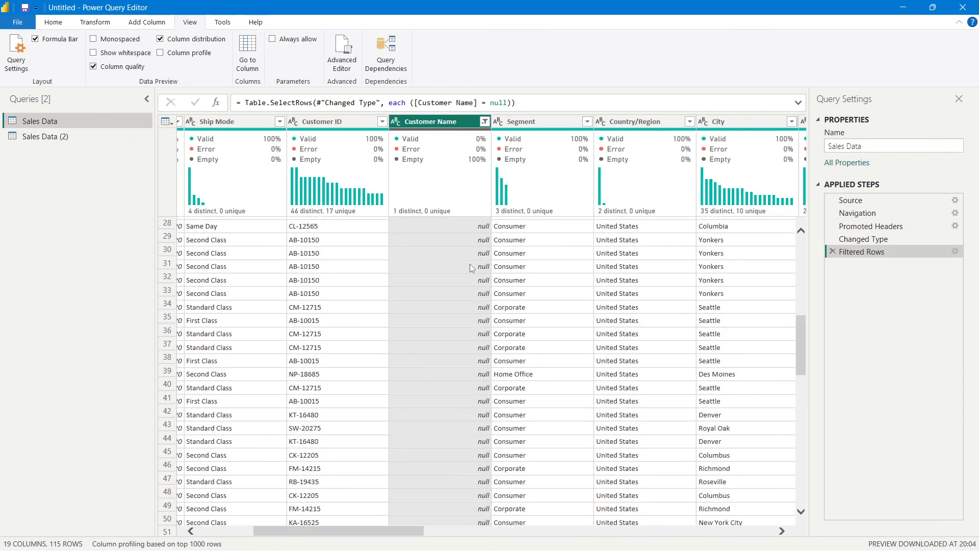
scroll(454, 313, up, 20)
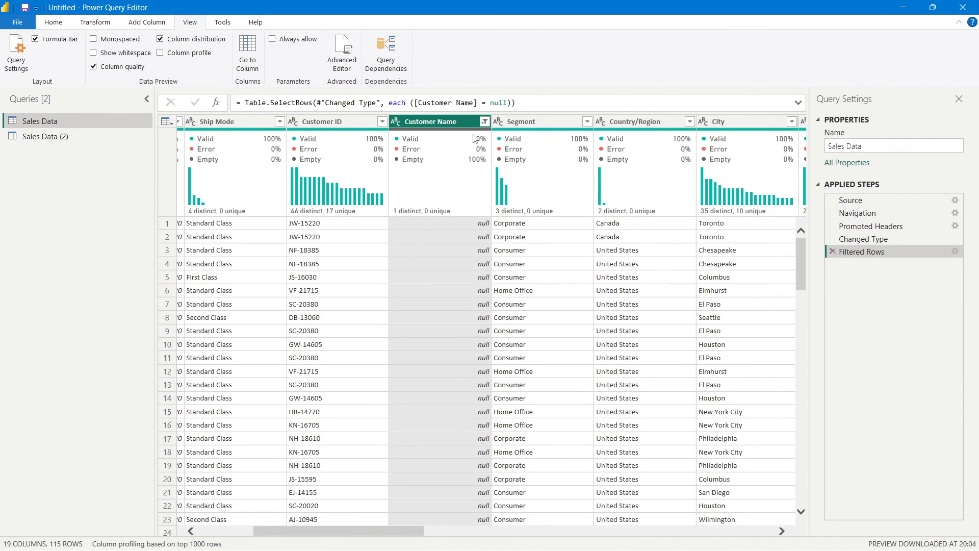
Reselect all values in the Customer Name column filter to bring back the rows with non-null names.
mouse_move(475, 138)
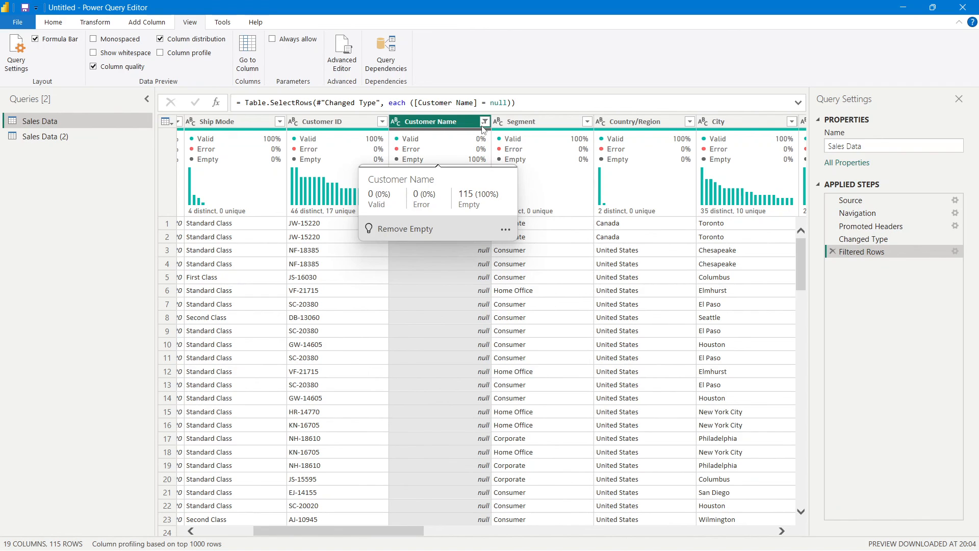
click(485, 121)
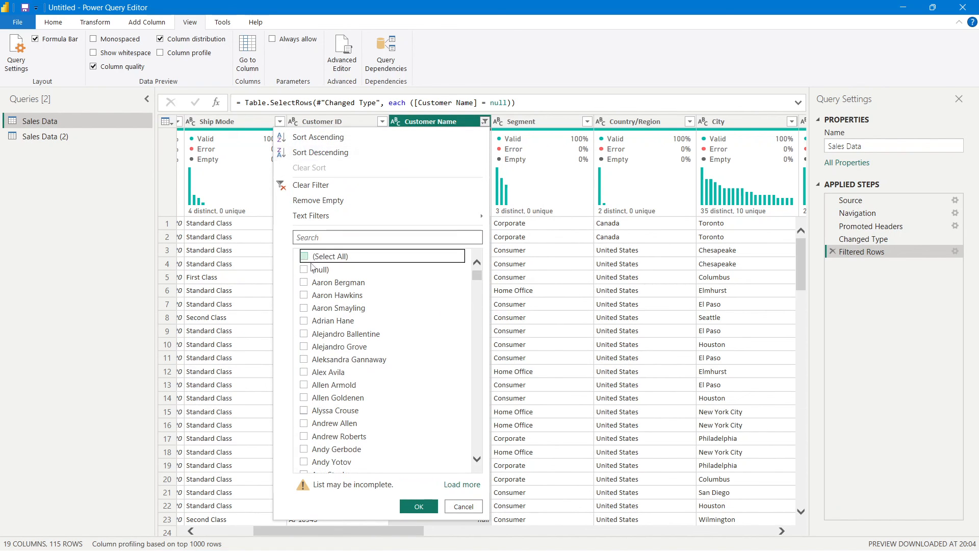
click(304, 256)
click(419, 506)
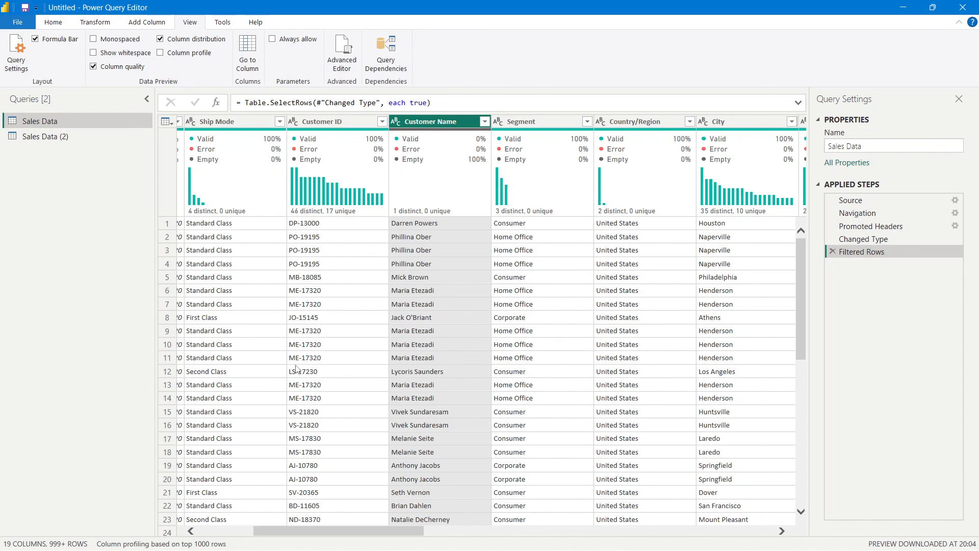
Examine the Row ID column's distribution and its distinct and unique counts, and compare them with the values in its rows.
drag(411, 530, 299, 530)
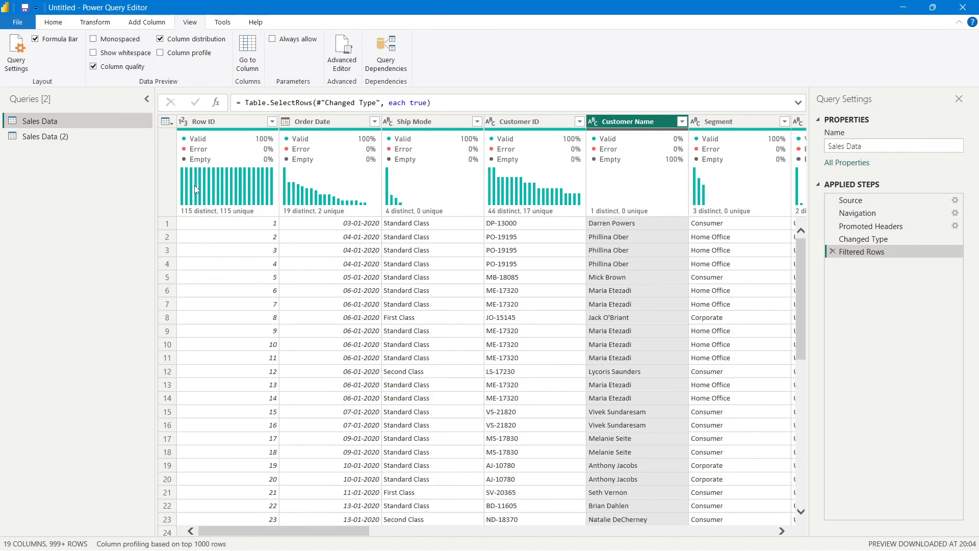
mouse_move(204, 177)
mouse_move(200, 213)
click(214, 120)
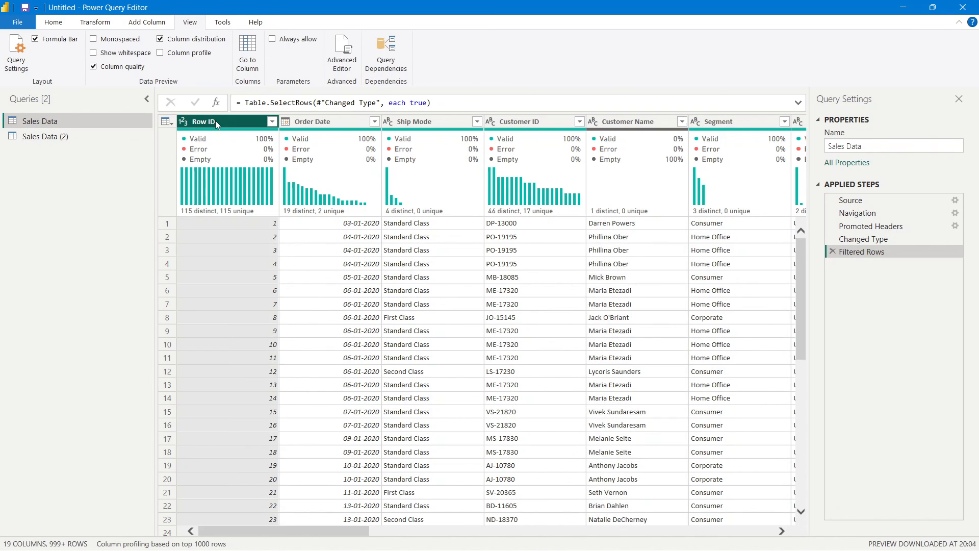
click(211, 252)
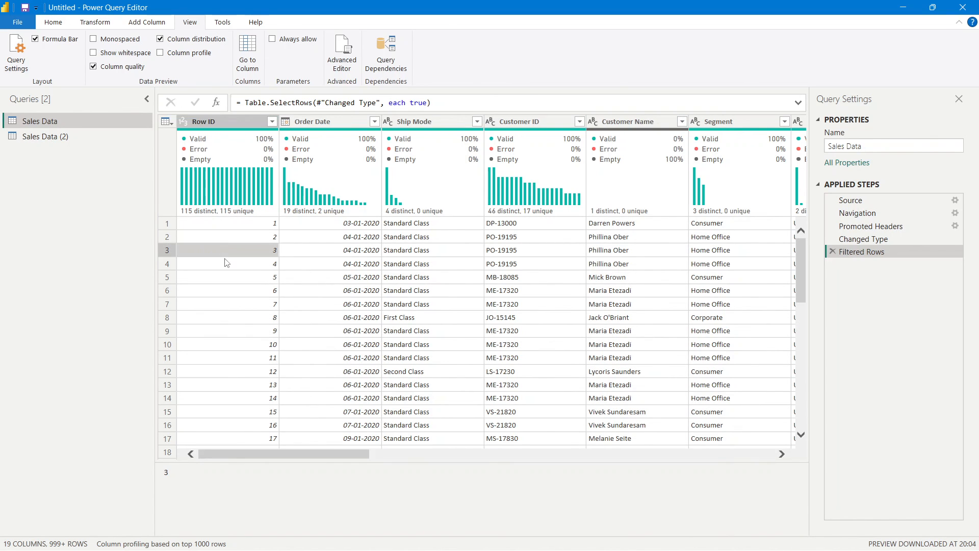
scroll(228, 265, down, 3)
scroll(225, 264, up, 5)
click(240, 268)
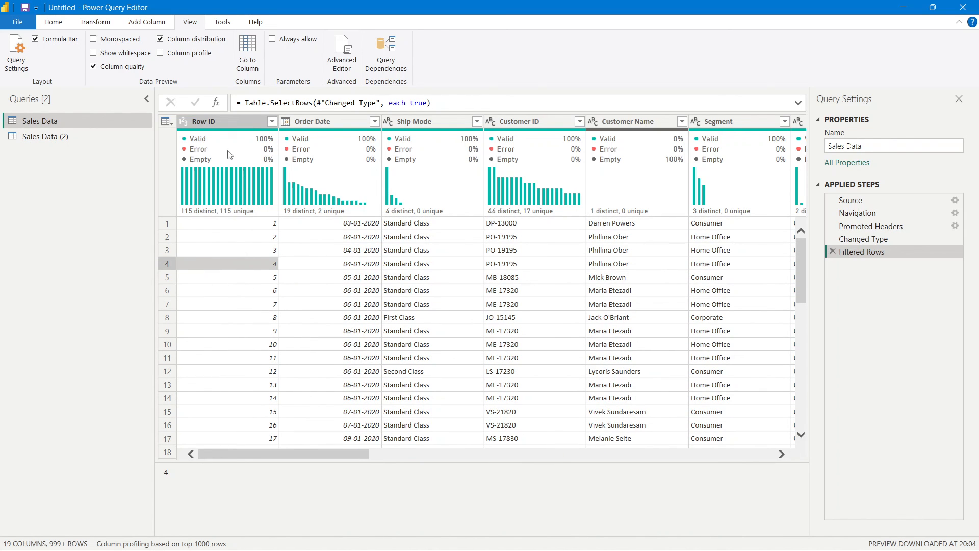
mouse_move(231, 154)
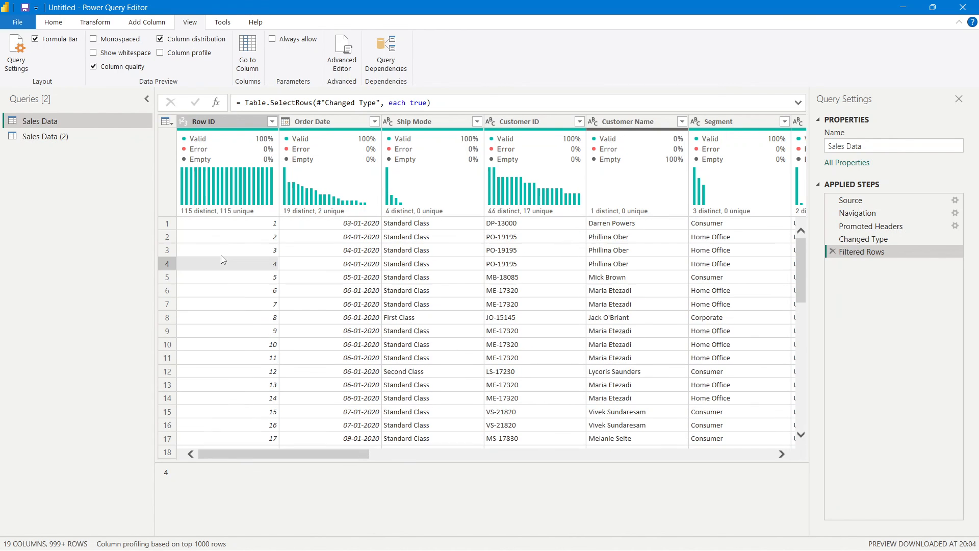
mouse_move(213, 214)
scroll(232, 350, down, 4)
scroll(232, 347, up, 2)
click(233, 340)
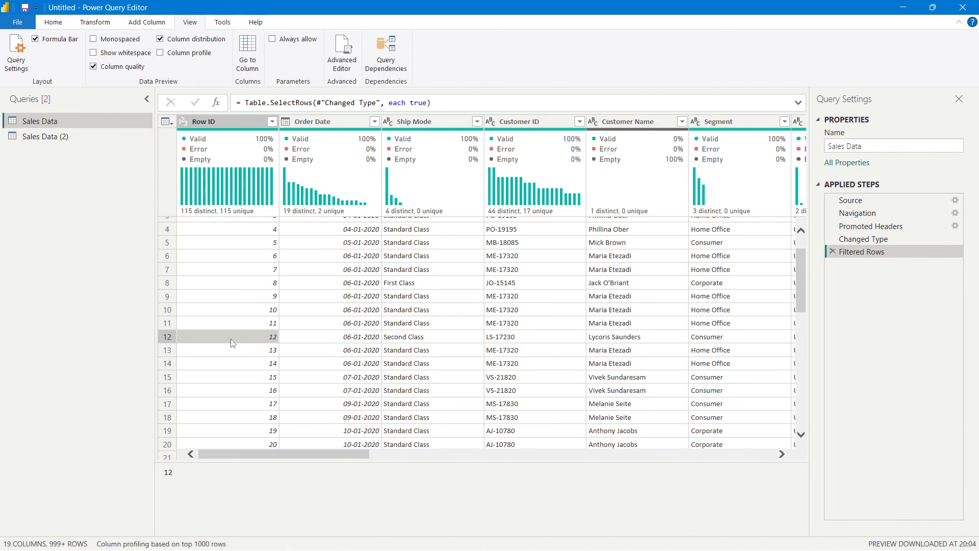
scroll(233, 336, up, 1)
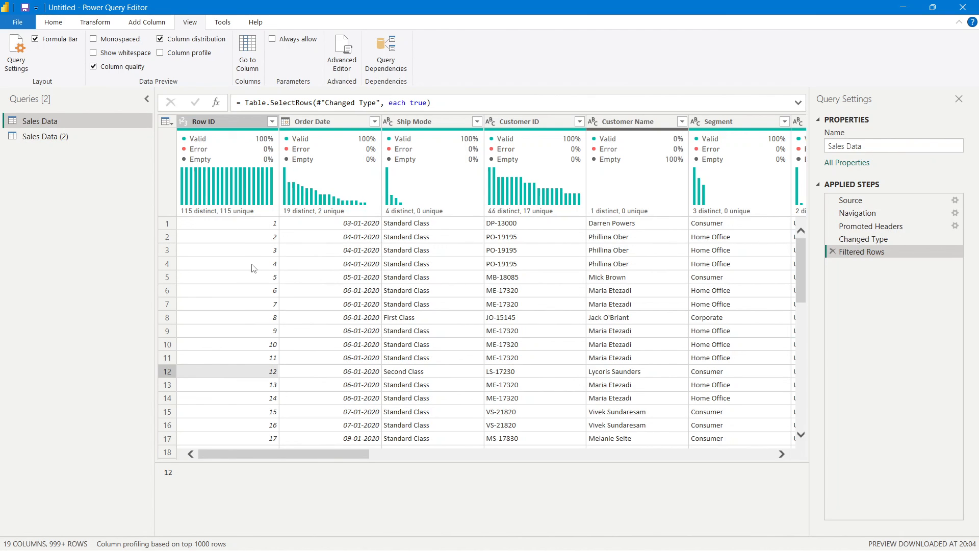
Examine the Ship Mode column's quality and distinct and unique counts, and look through its rows for repeated values.
click(446, 179)
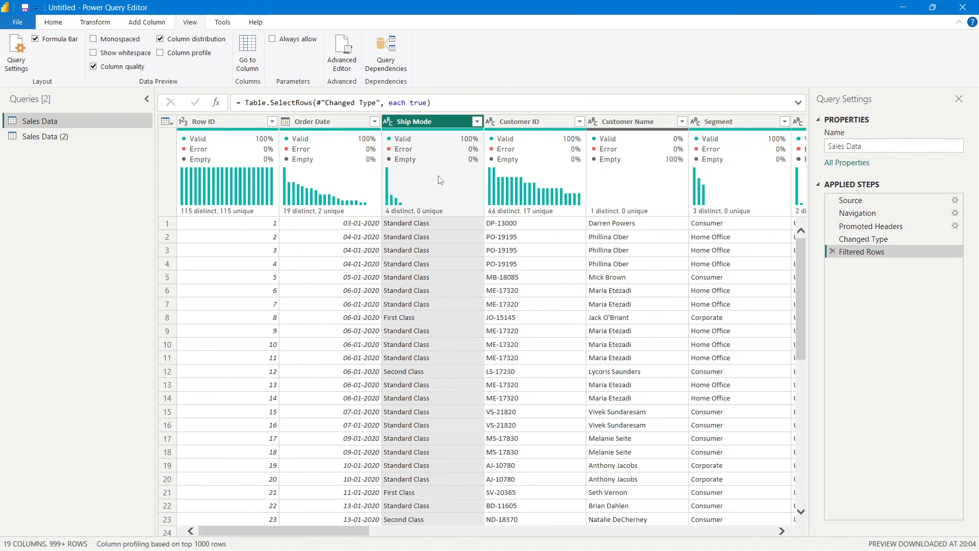
mouse_move(469, 148)
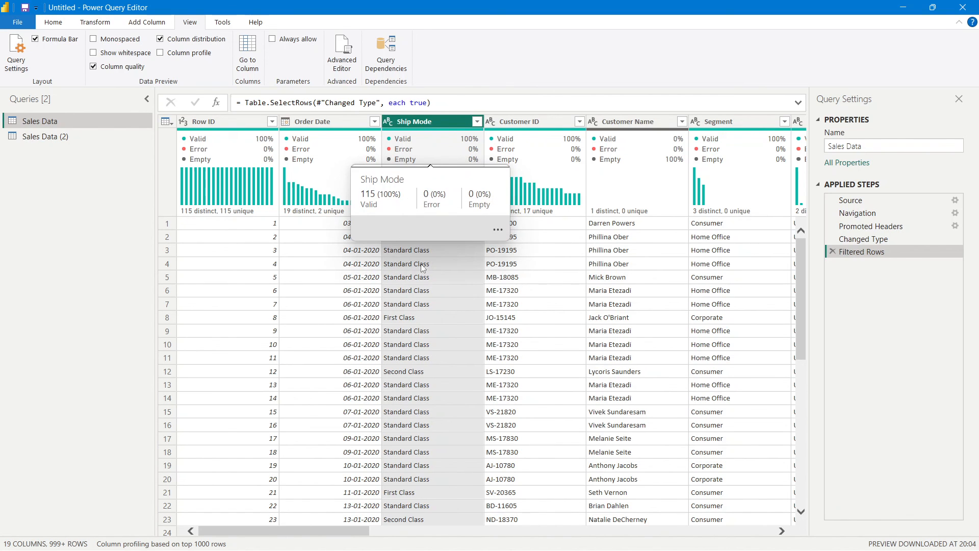
mouse_move(432, 211)
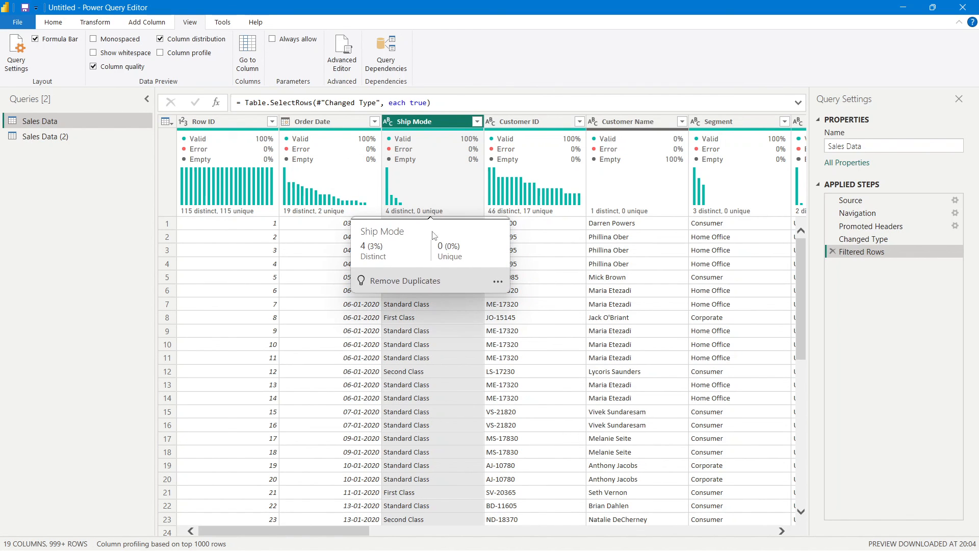
scroll(445, 344, down, 5)
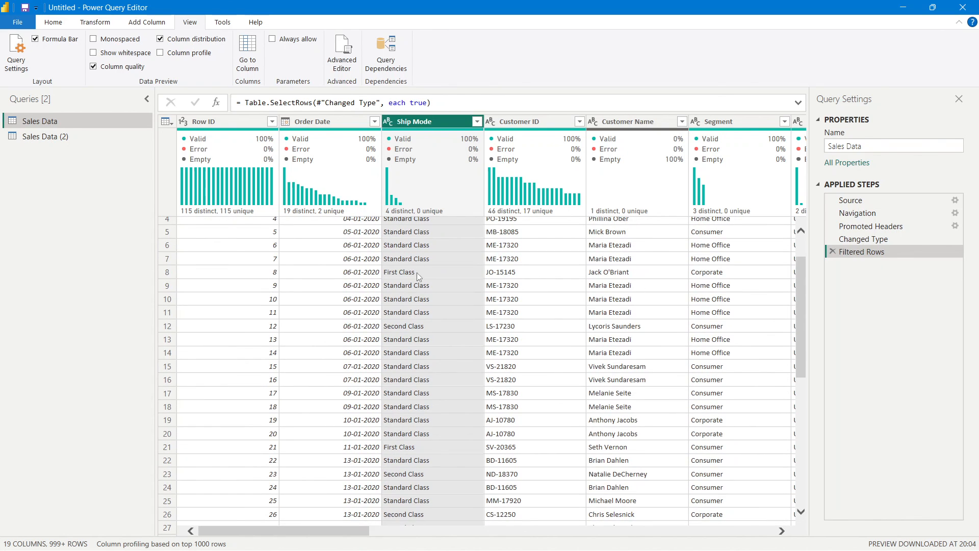
click(409, 271)
click(412, 282)
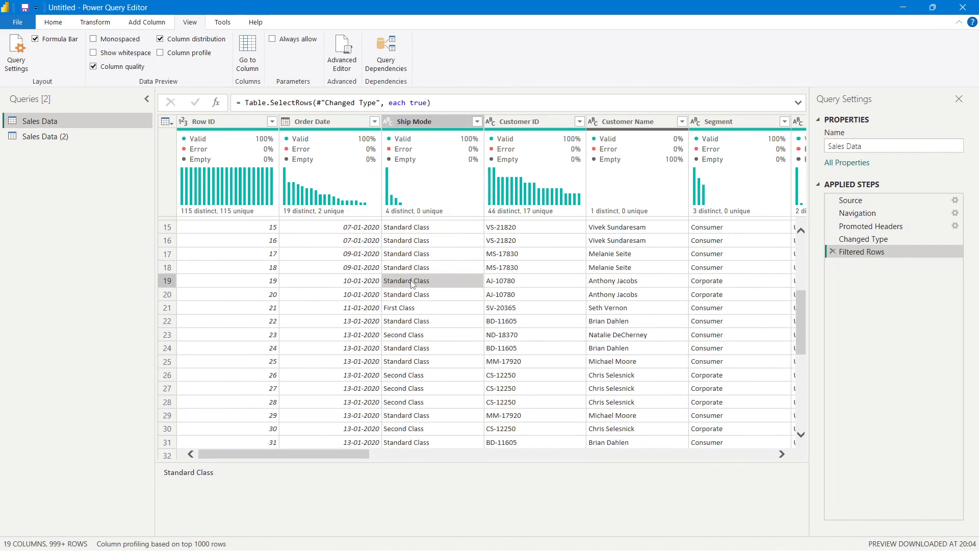
click(413, 296)
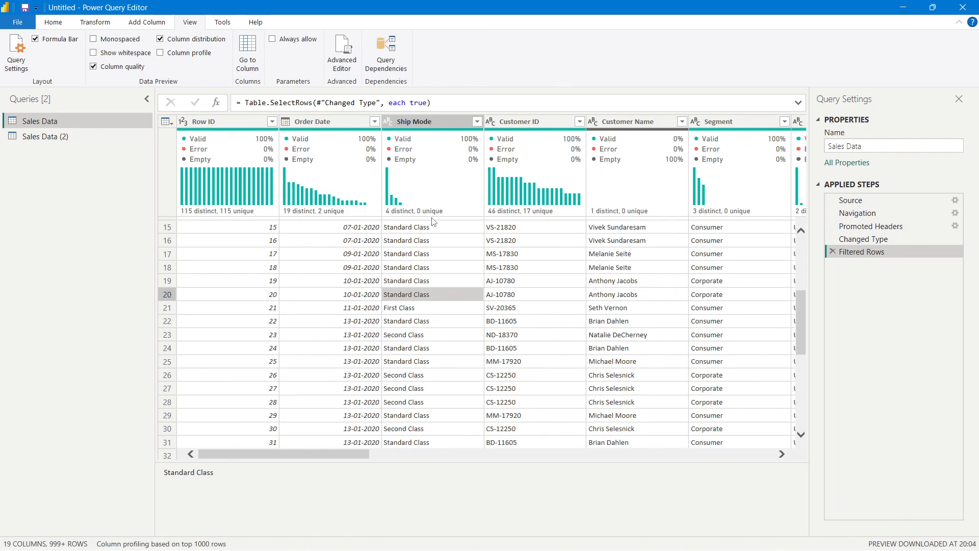
scroll(443, 275, down, 4)
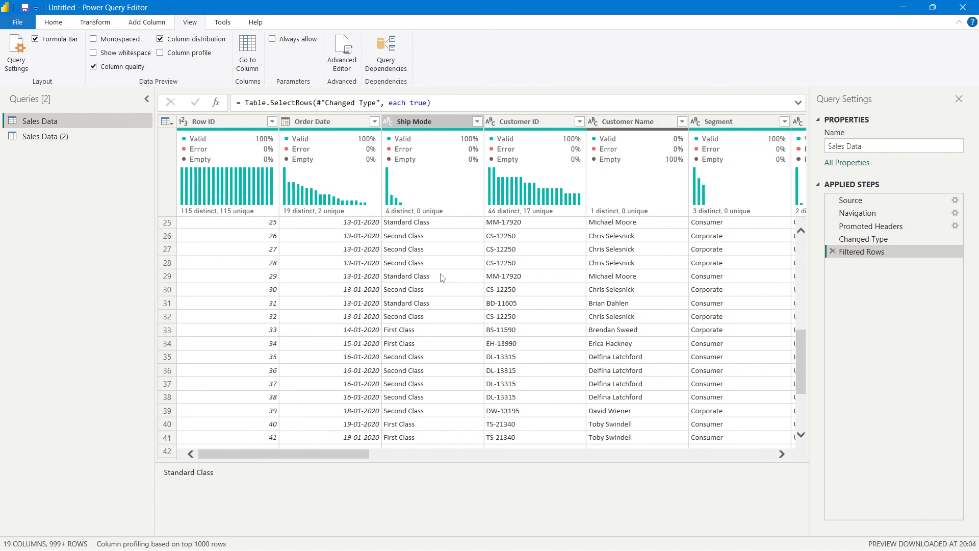
scroll(436, 296, down, 10)
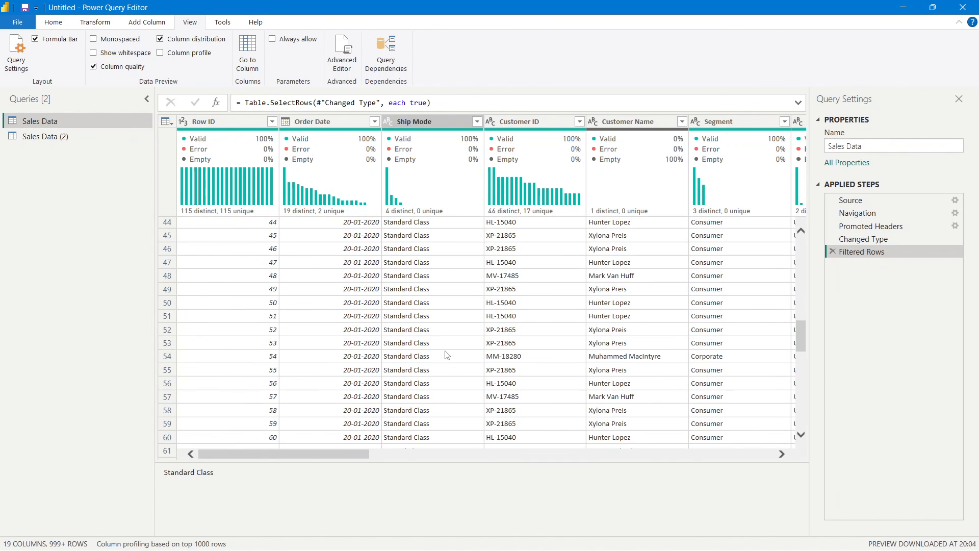
click(430, 308)
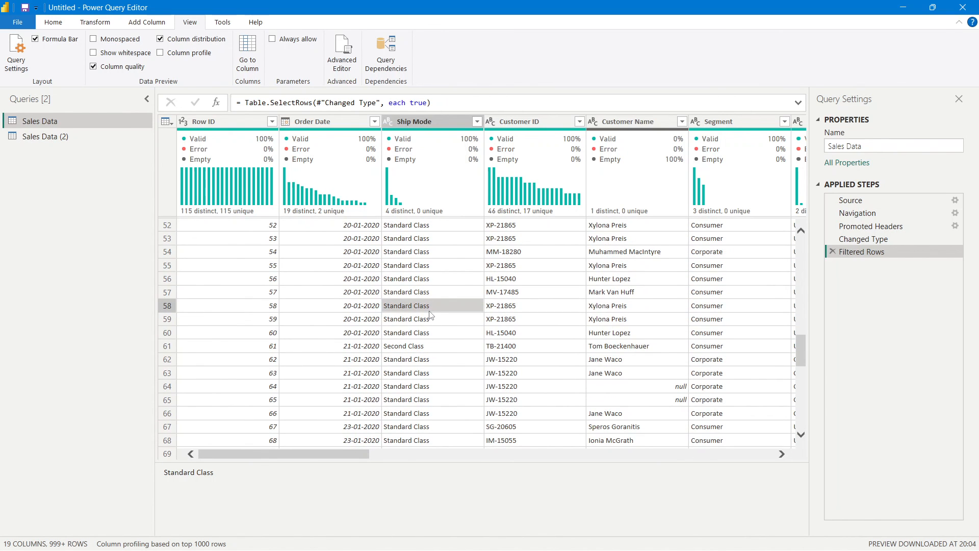
click(431, 345)
scroll(438, 367, up, 17)
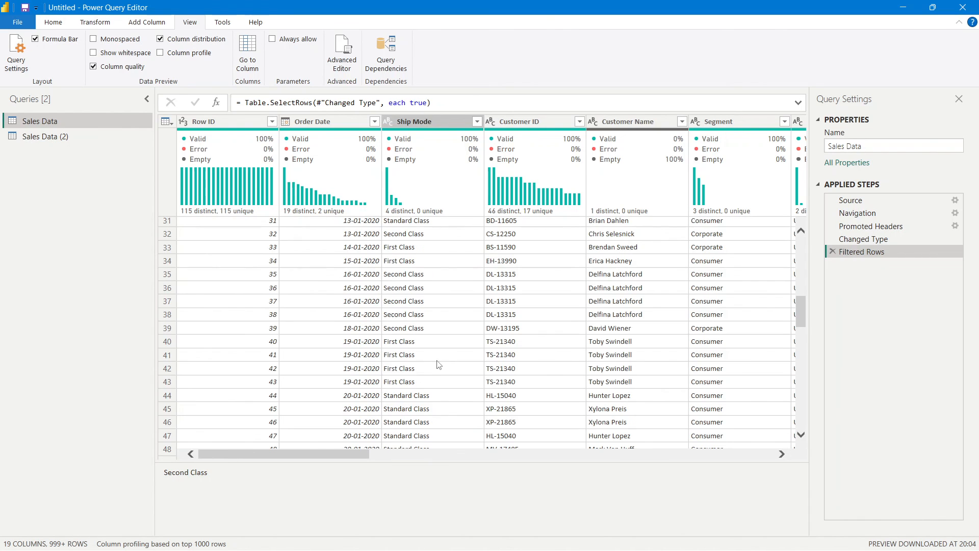